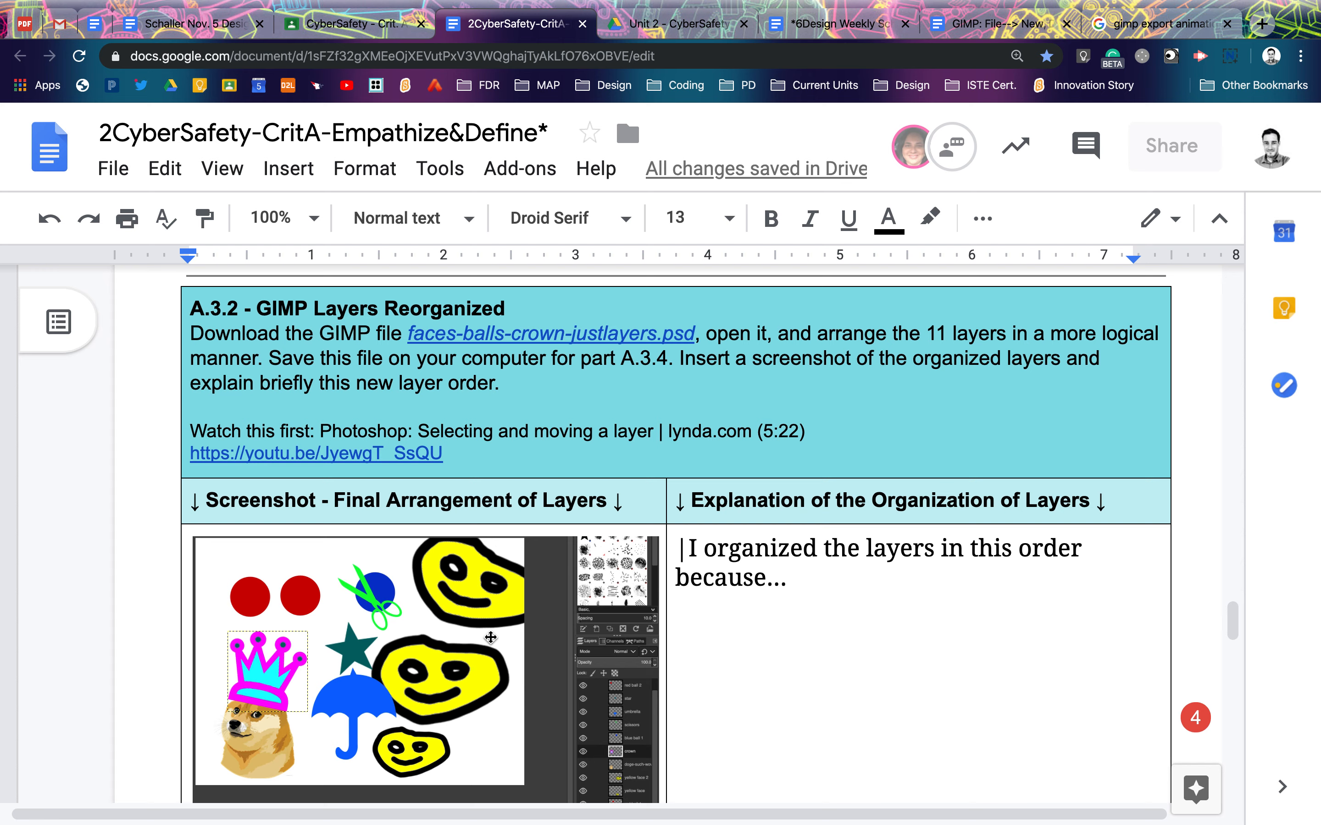
# Review the A.3.2 layer reorganization and A.3.3 layer animation tasks in the document, including the animated GIF and explanation cells
pyautogui.scroll(-6, 491, 638)
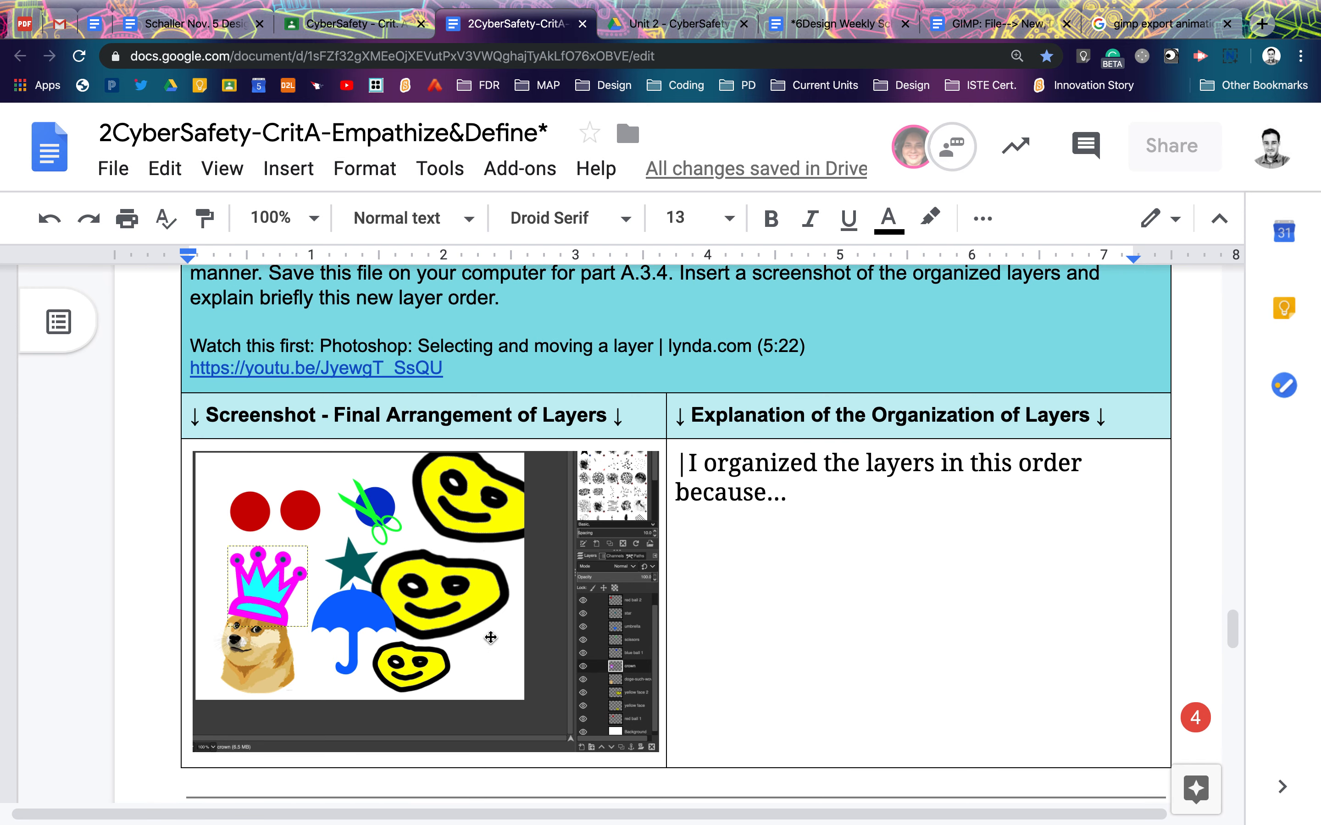
pyautogui.scroll(-2, 490, 636)
pyautogui.scroll(-1, 491, 634)
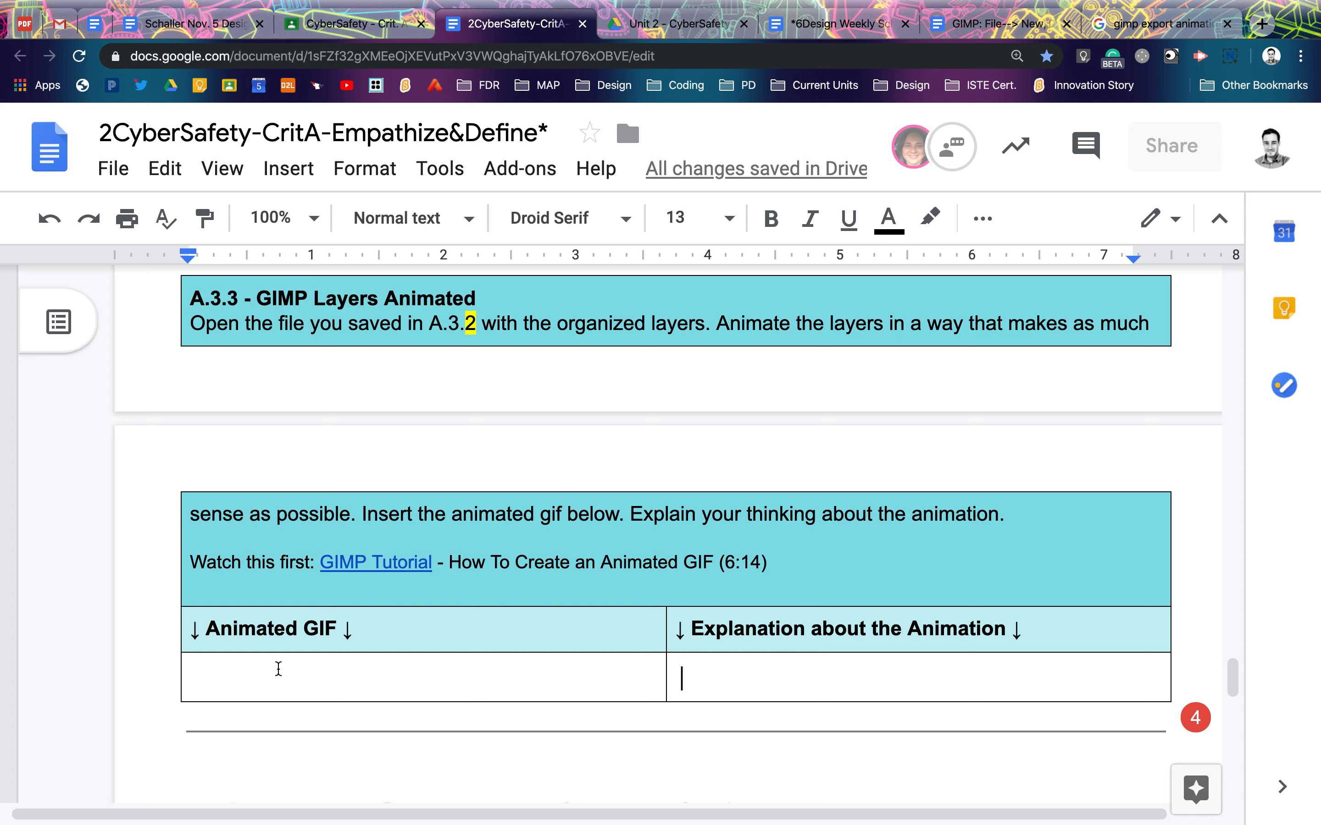
pyautogui.click(278, 669)
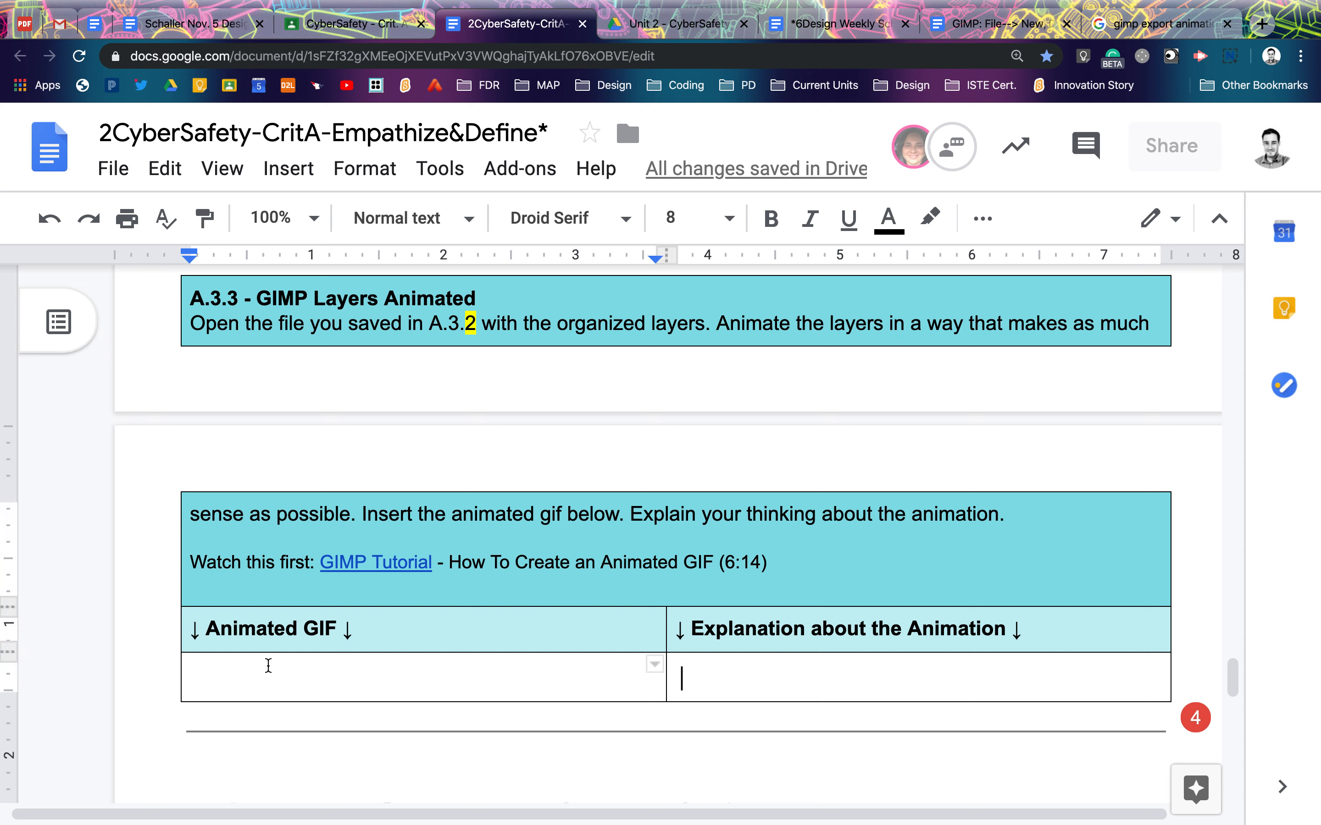
pyautogui.click(712, 674)
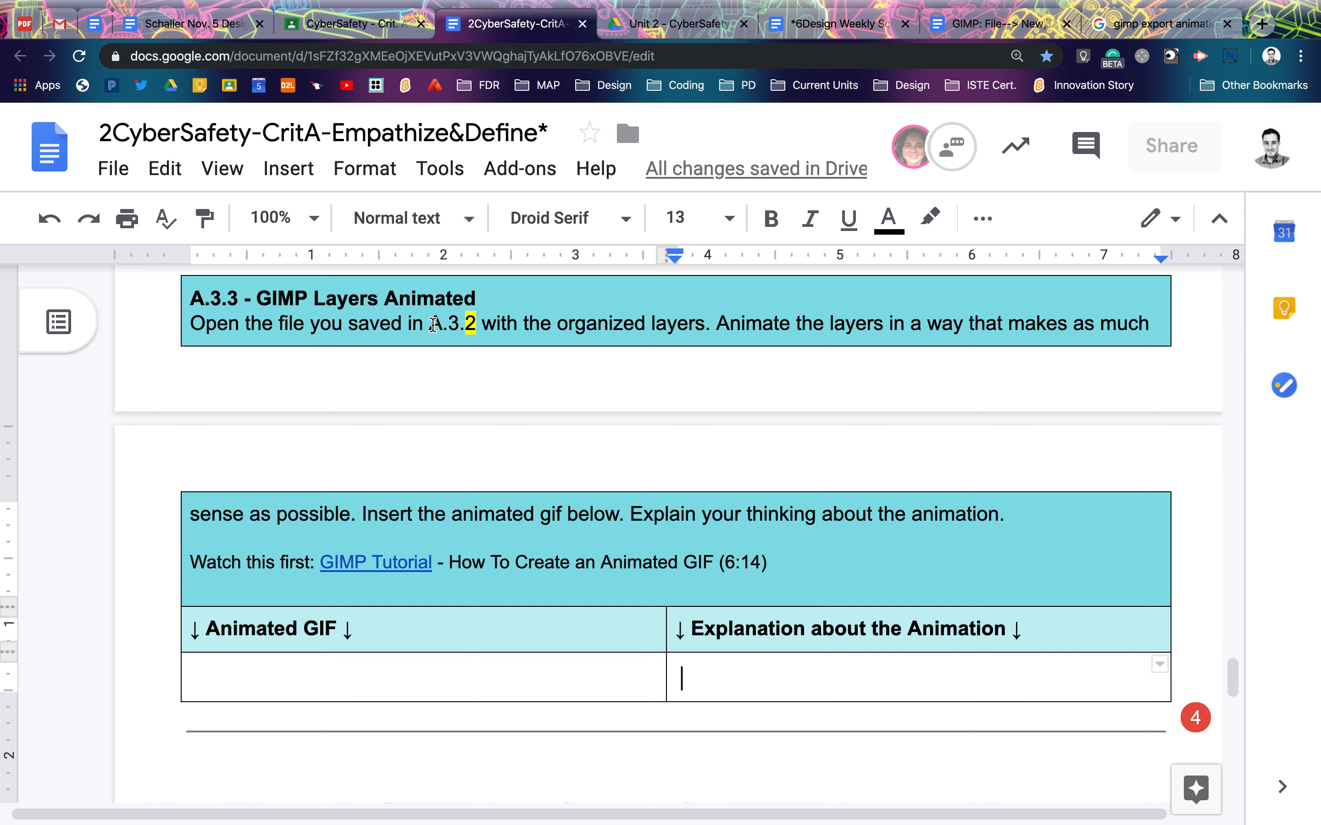
pyautogui.scroll(9, 433, 325)
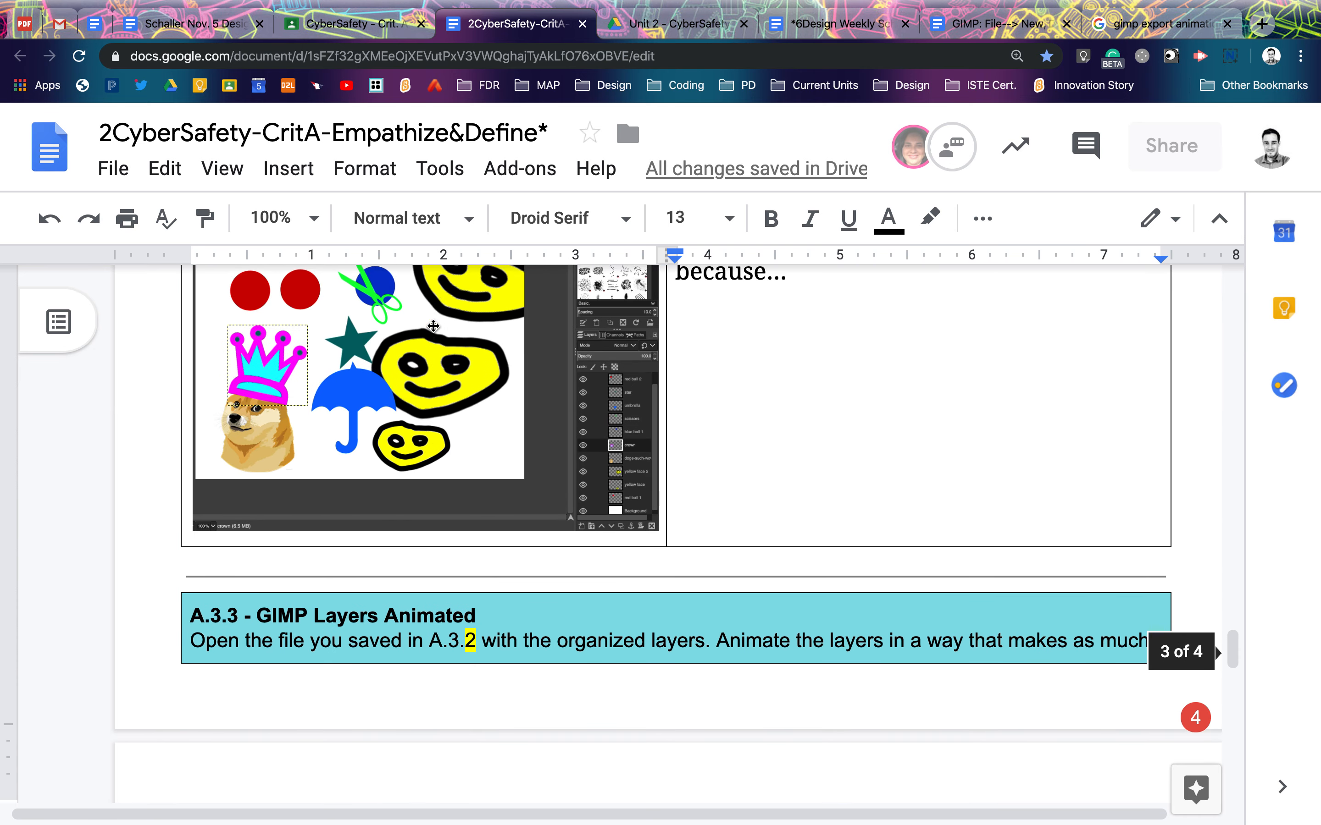
pyautogui.scroll(1, 432, 326)
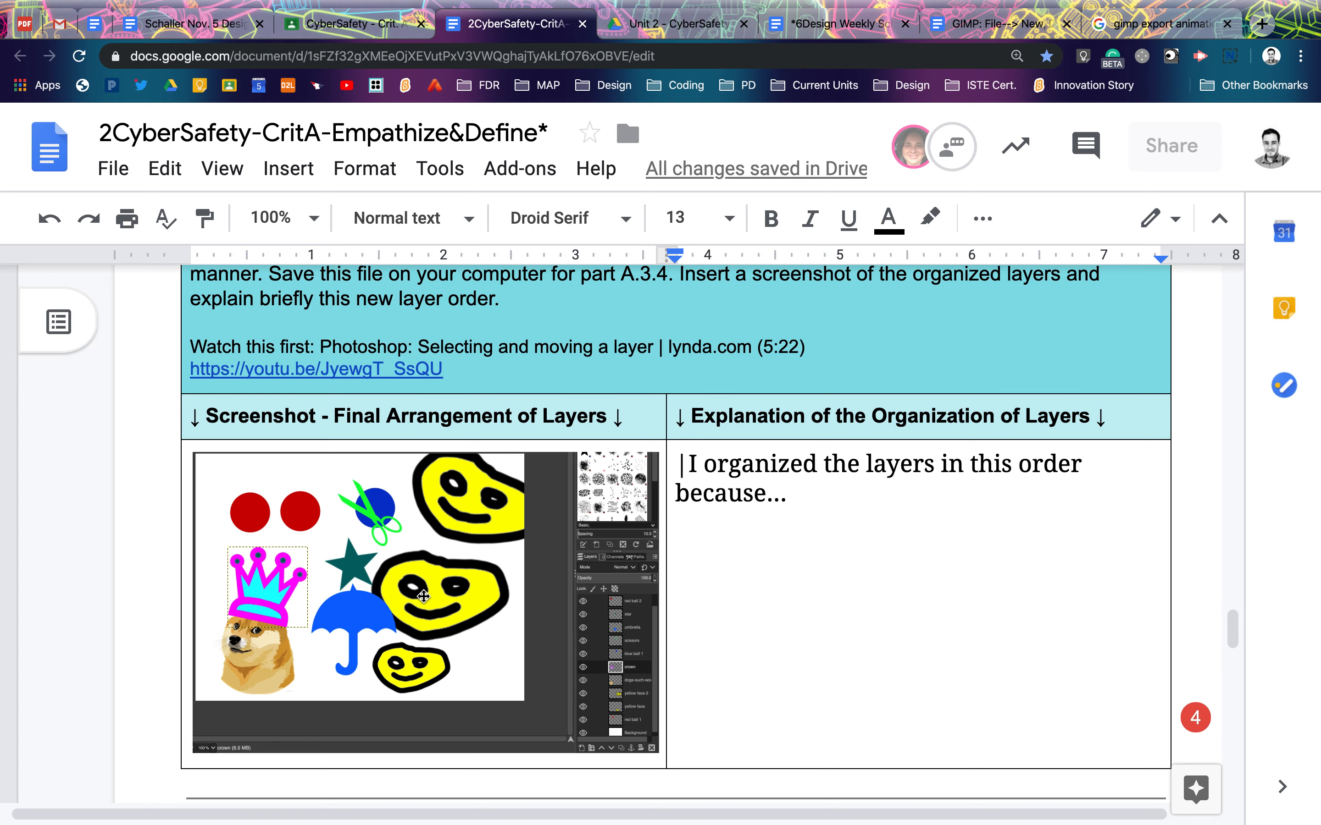
# Open LayersPractice.xcf from the GIMP folder on the desktop
pyautogui.hotkey('ctrl', 'Up')
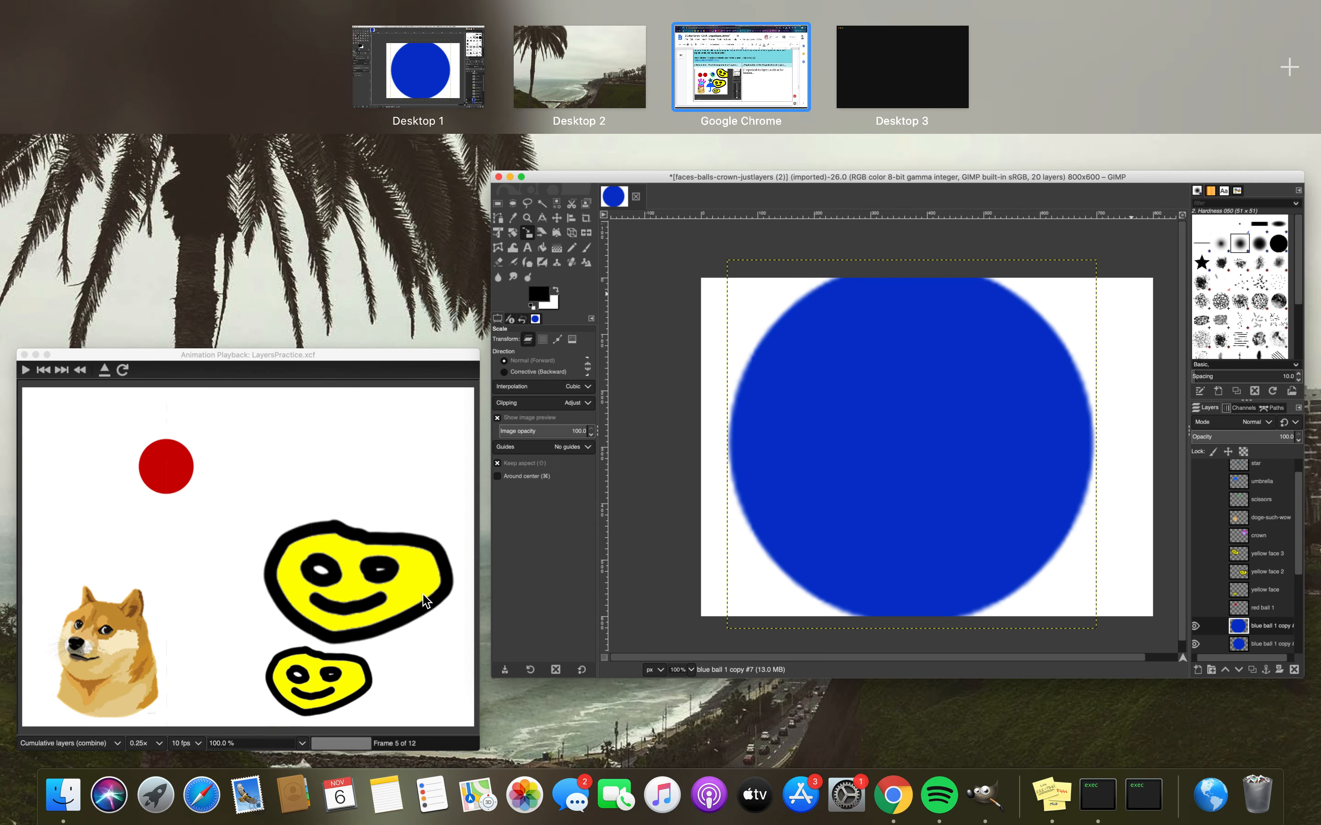
pyautogui.click(876, 89)
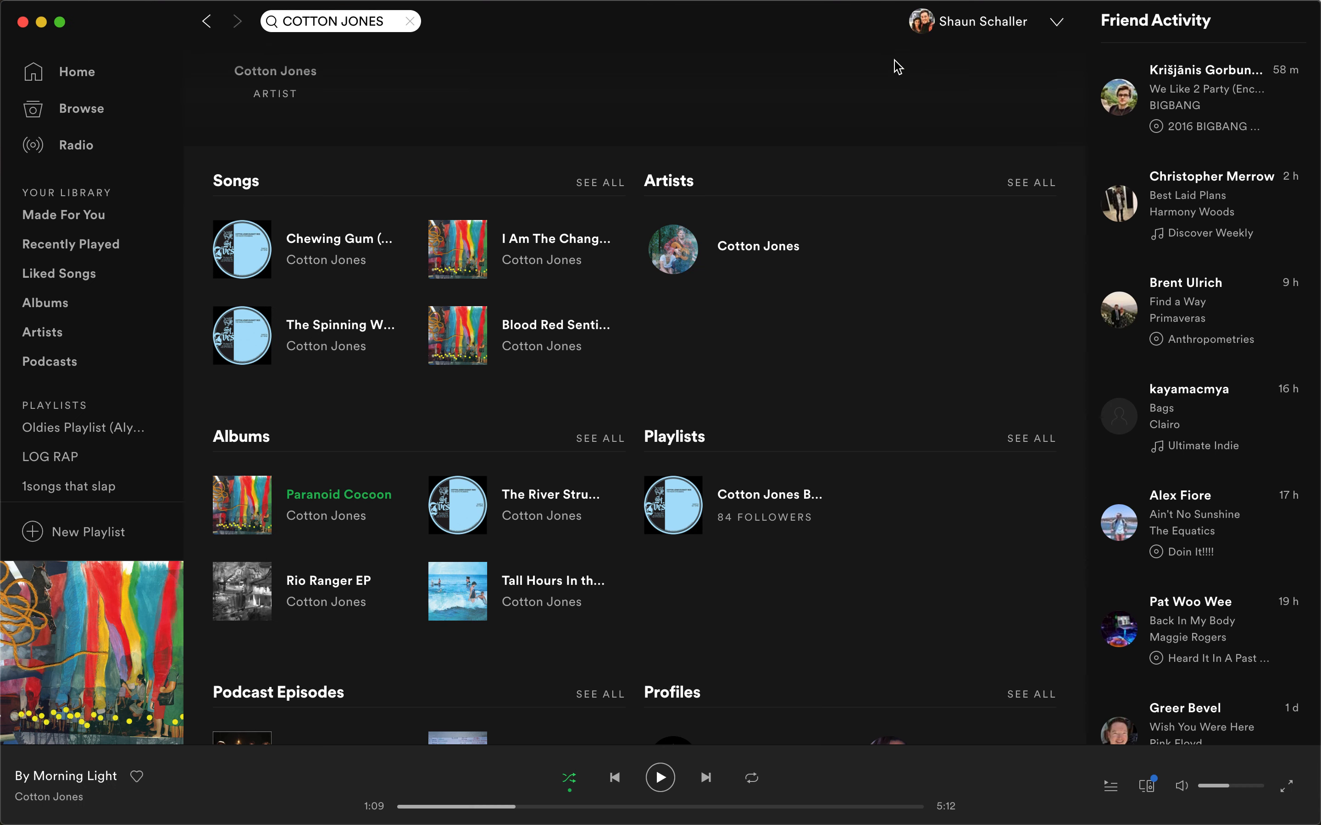
pyautogui.click(41, 22)
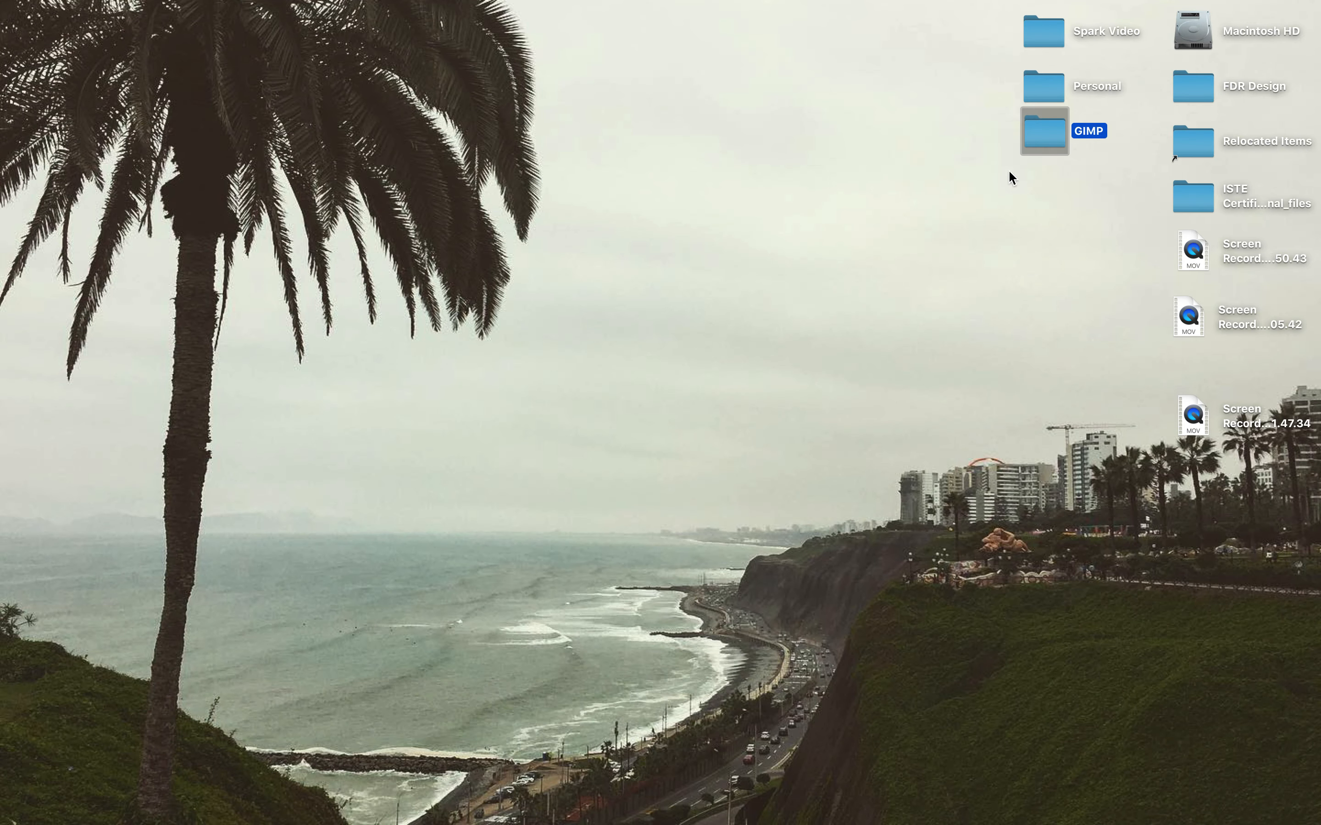
pyautogui.doubleClick(1048, 134)
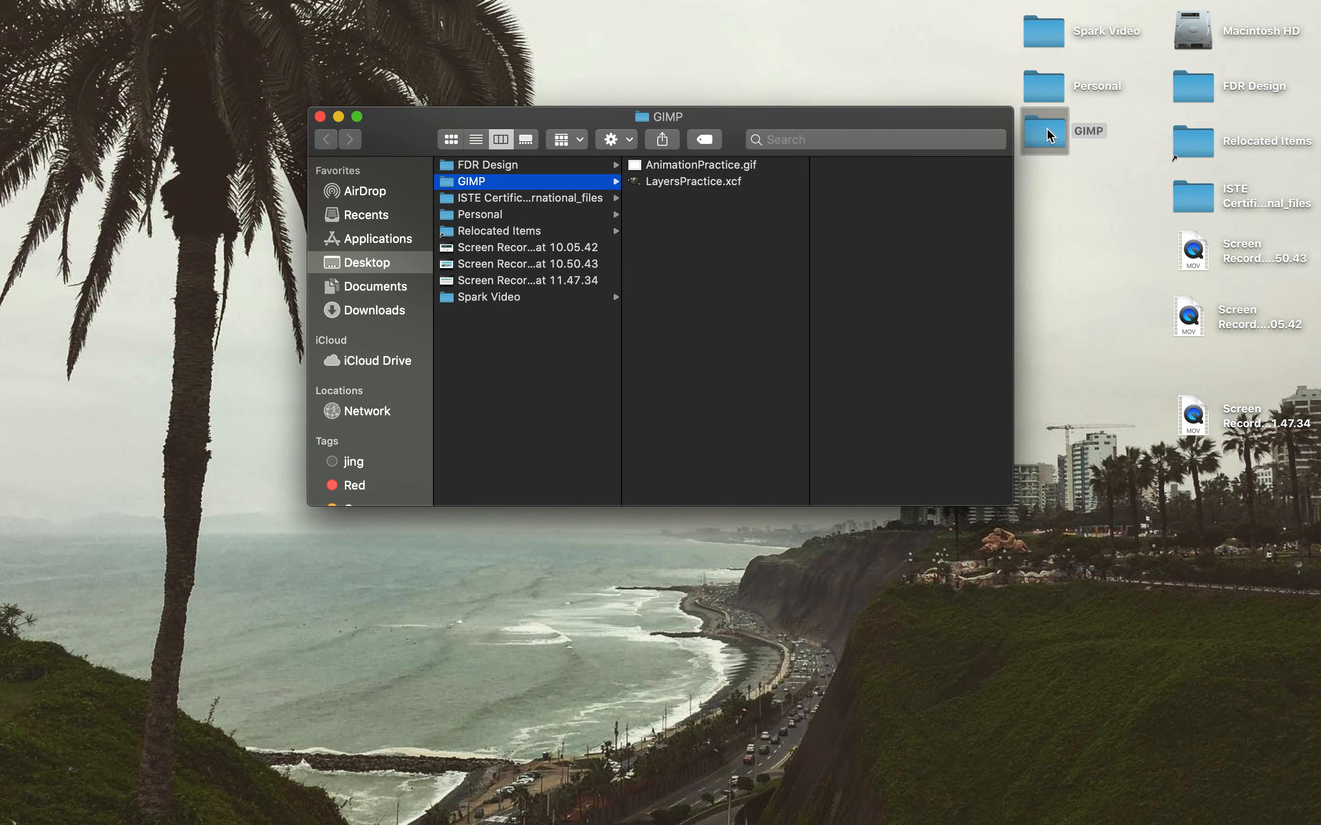
pyautogui.click(712, 166)
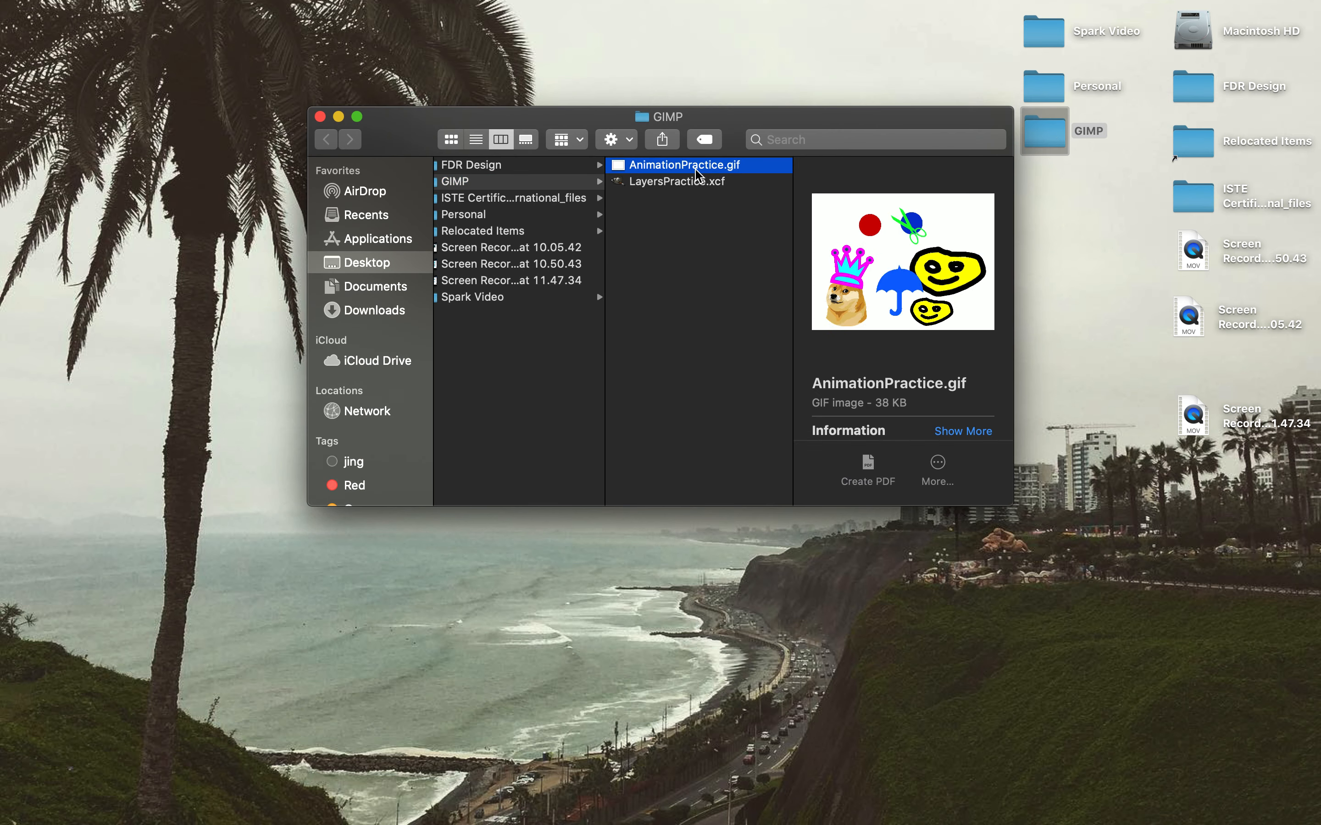
pyautogui.click(685, 185)
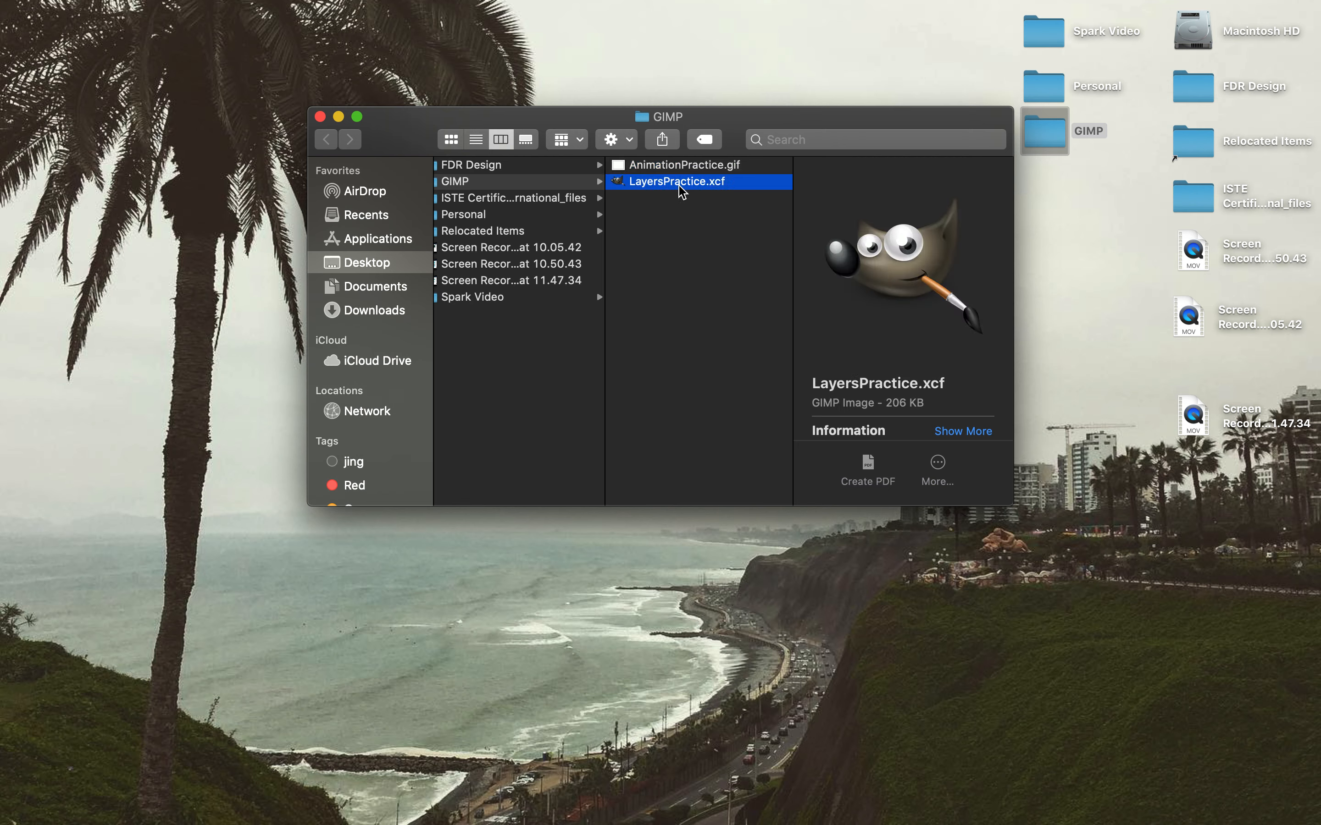
pyautogui.doubleClick(684, 185)
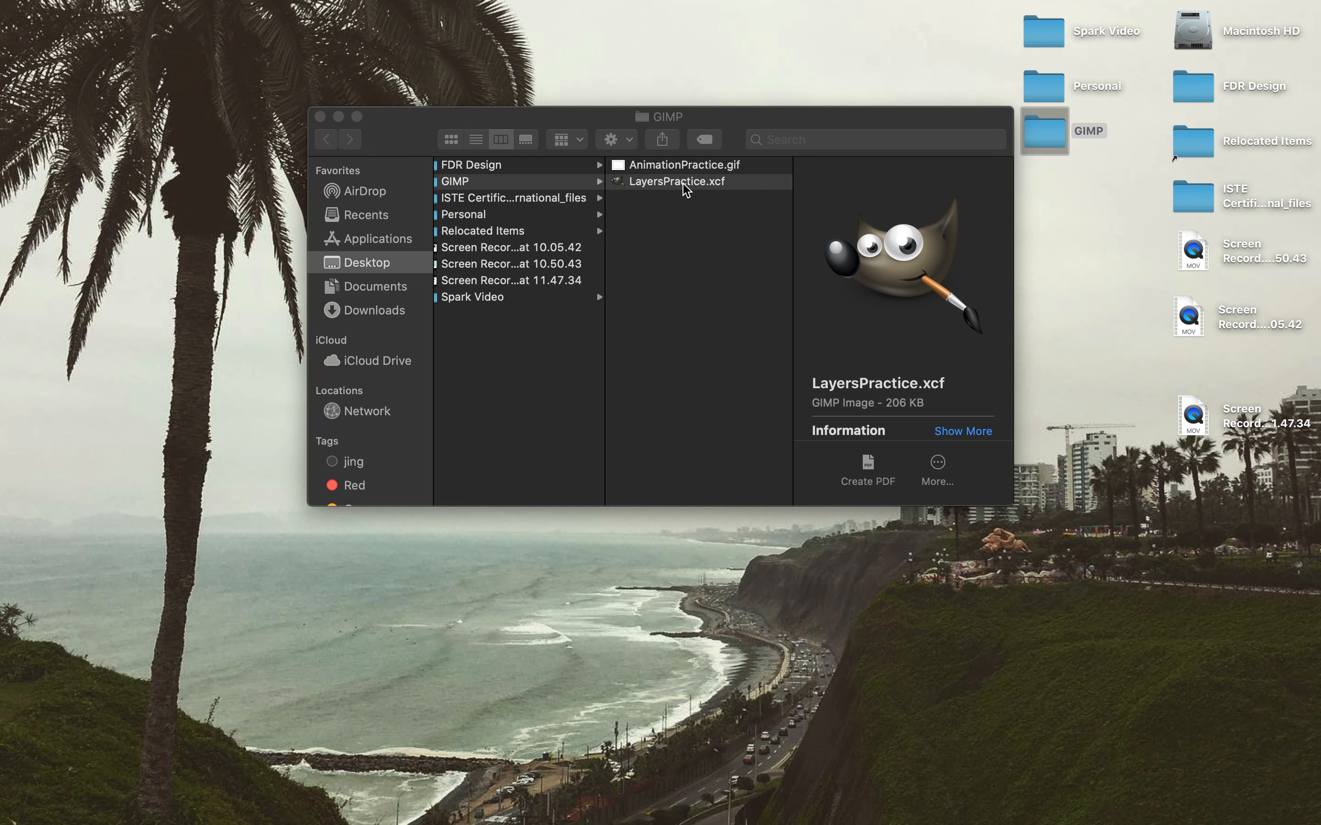
# Return to the assignment document in Chrome and show the faces-balls-crown-justlayers.psd download link in section A.3.2
pyautogui.hotkey('ctrl', 'Up')
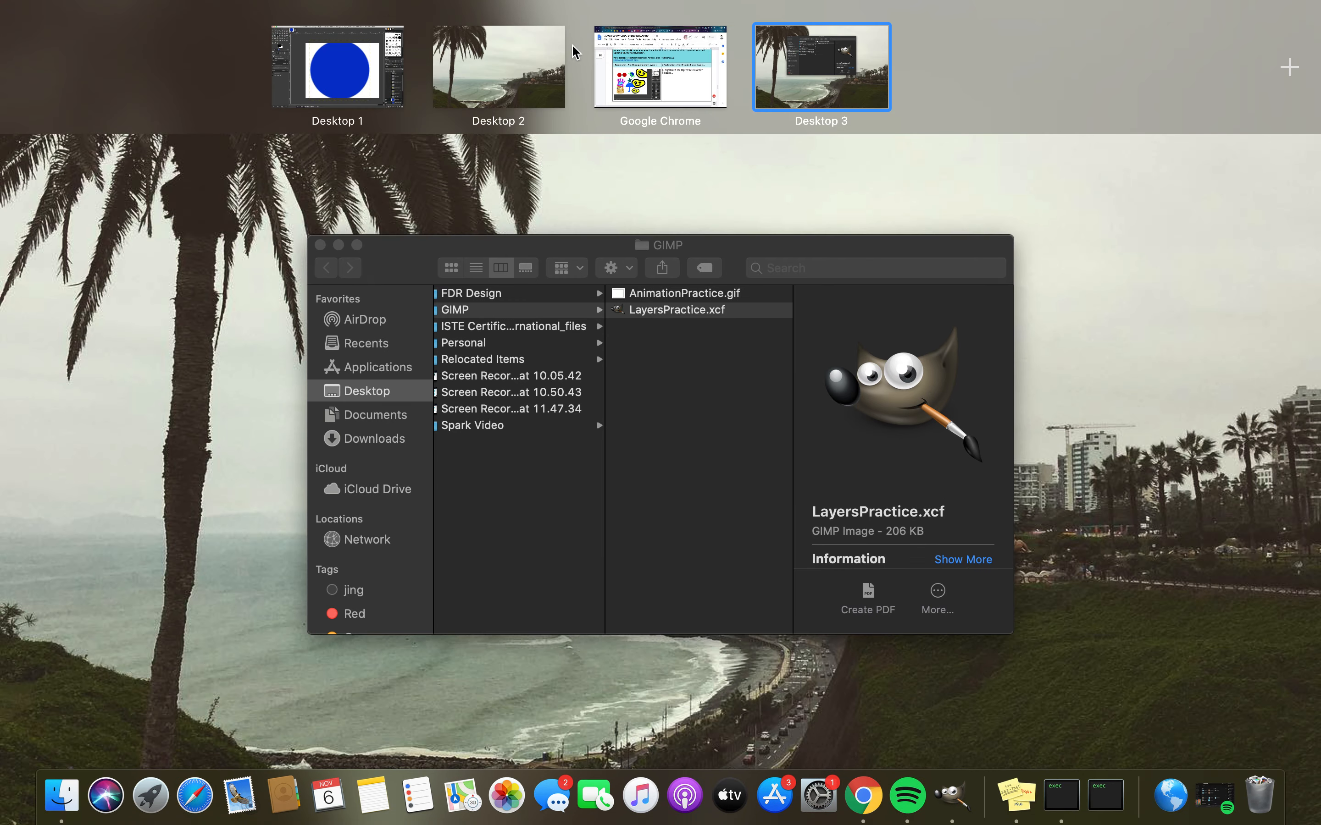
pyautogui.click(634, 71)
pyautogui.scroll(5, 546, 318)
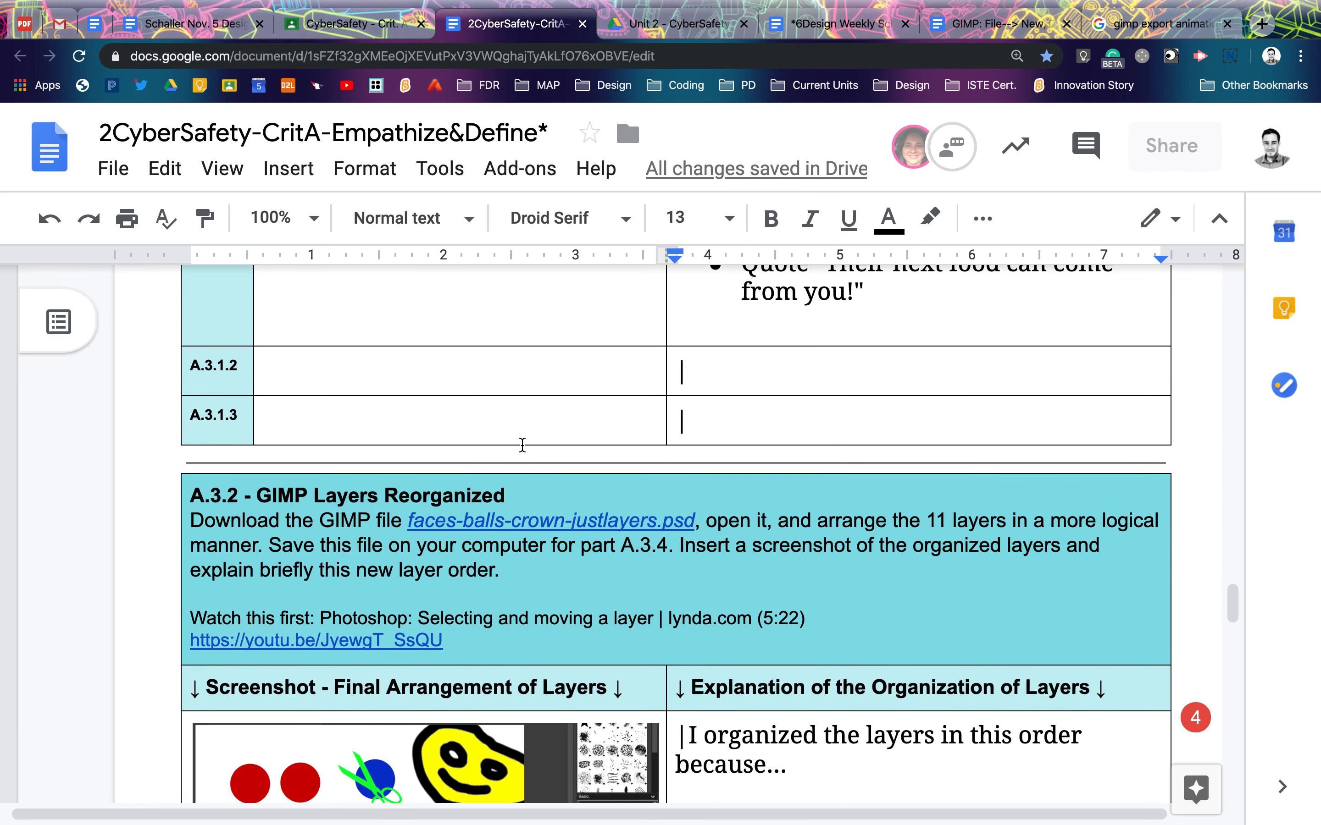
pyautogui.click(504, 521)
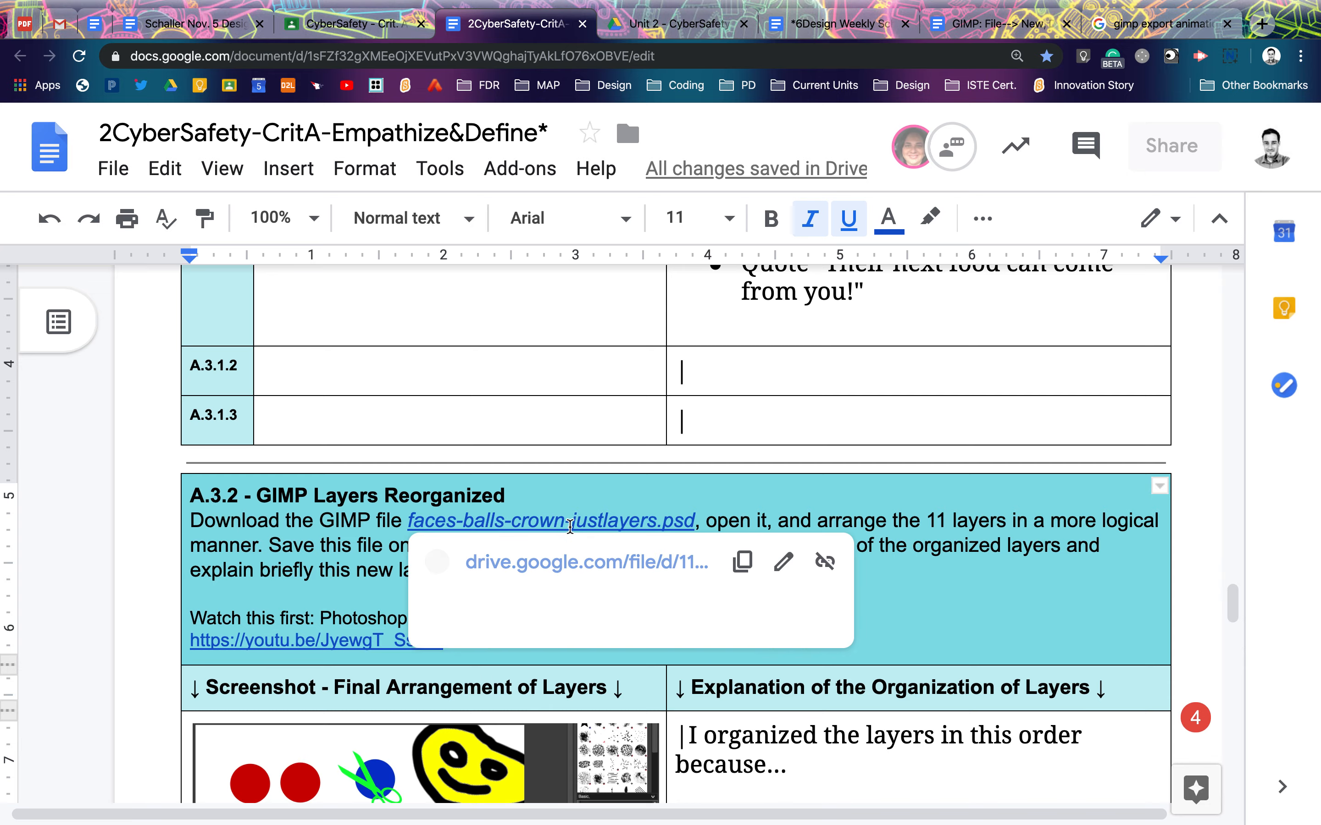
# Switch to GIMP with LayersPractice.xcf, activate the Move tool and look through its layer list
pyautogui.hotkey('ctrl', 'Up')
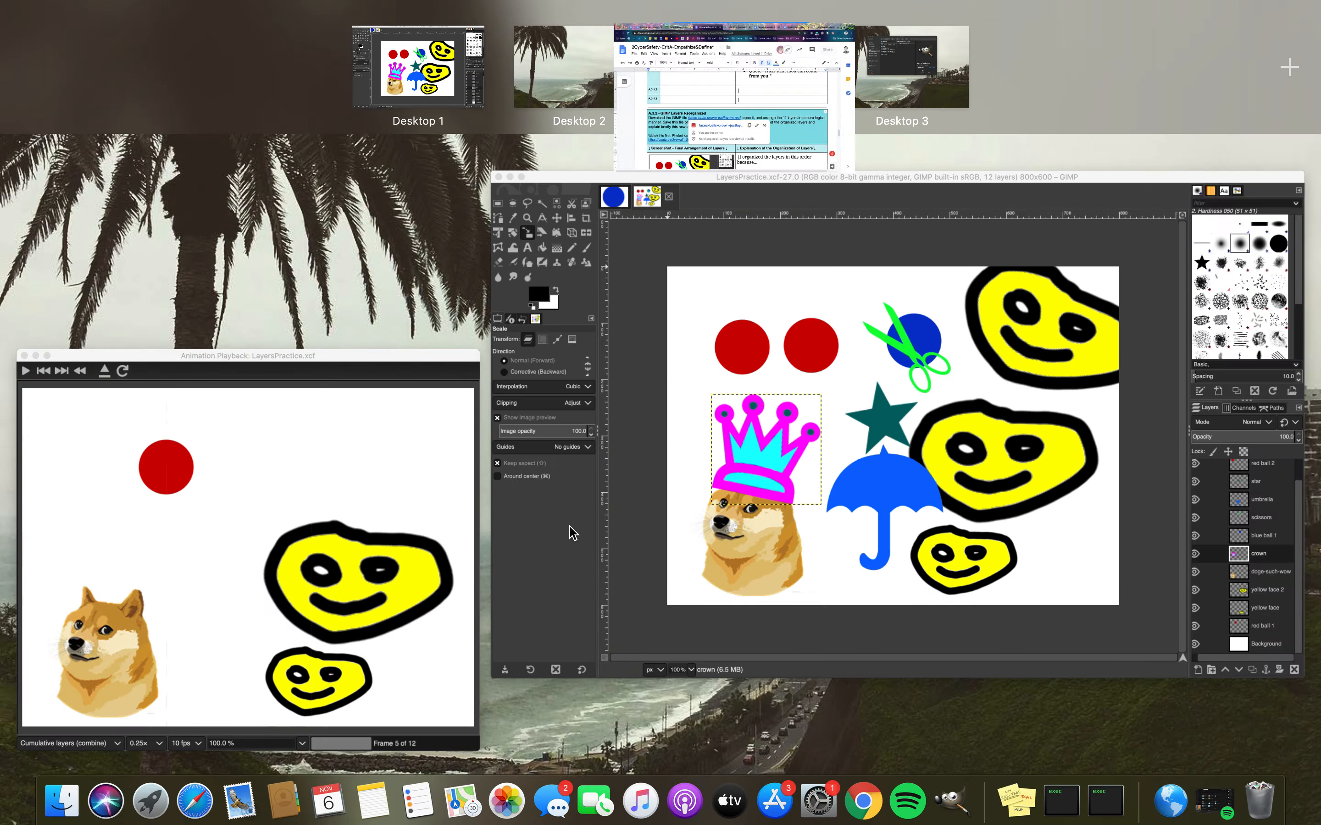
pyautogui.click(691, 453)
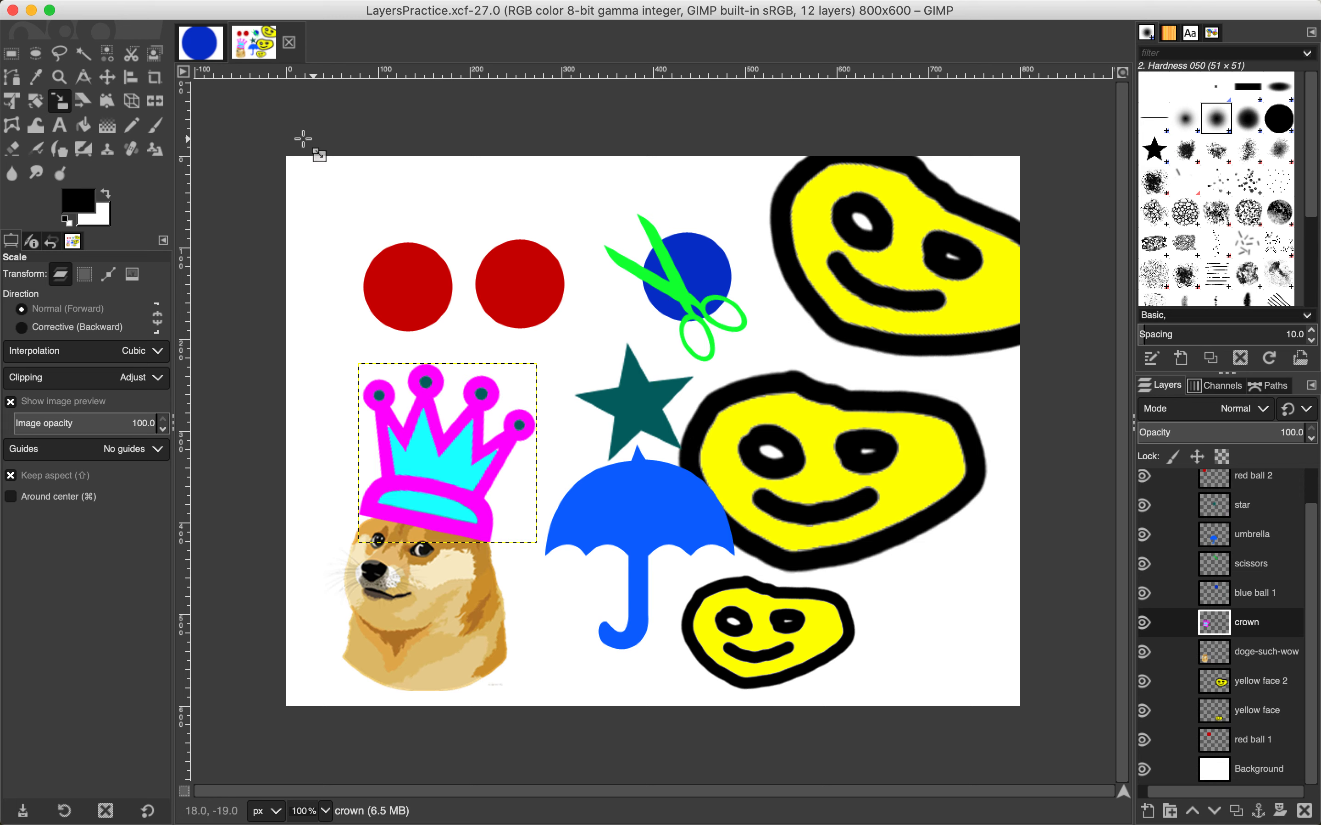
pyautogui.click(106, 80)
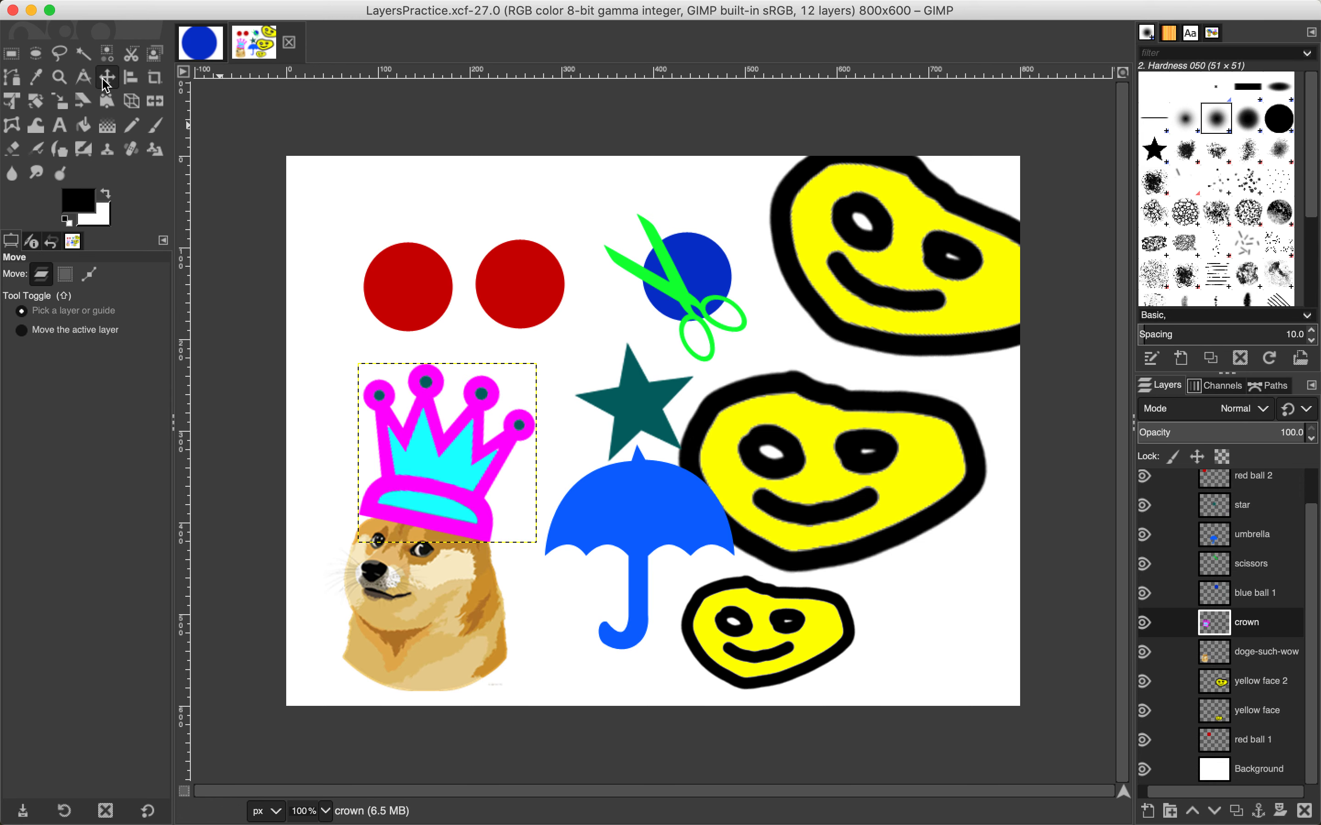
pyautogui.scroll(2, 1235, 609)
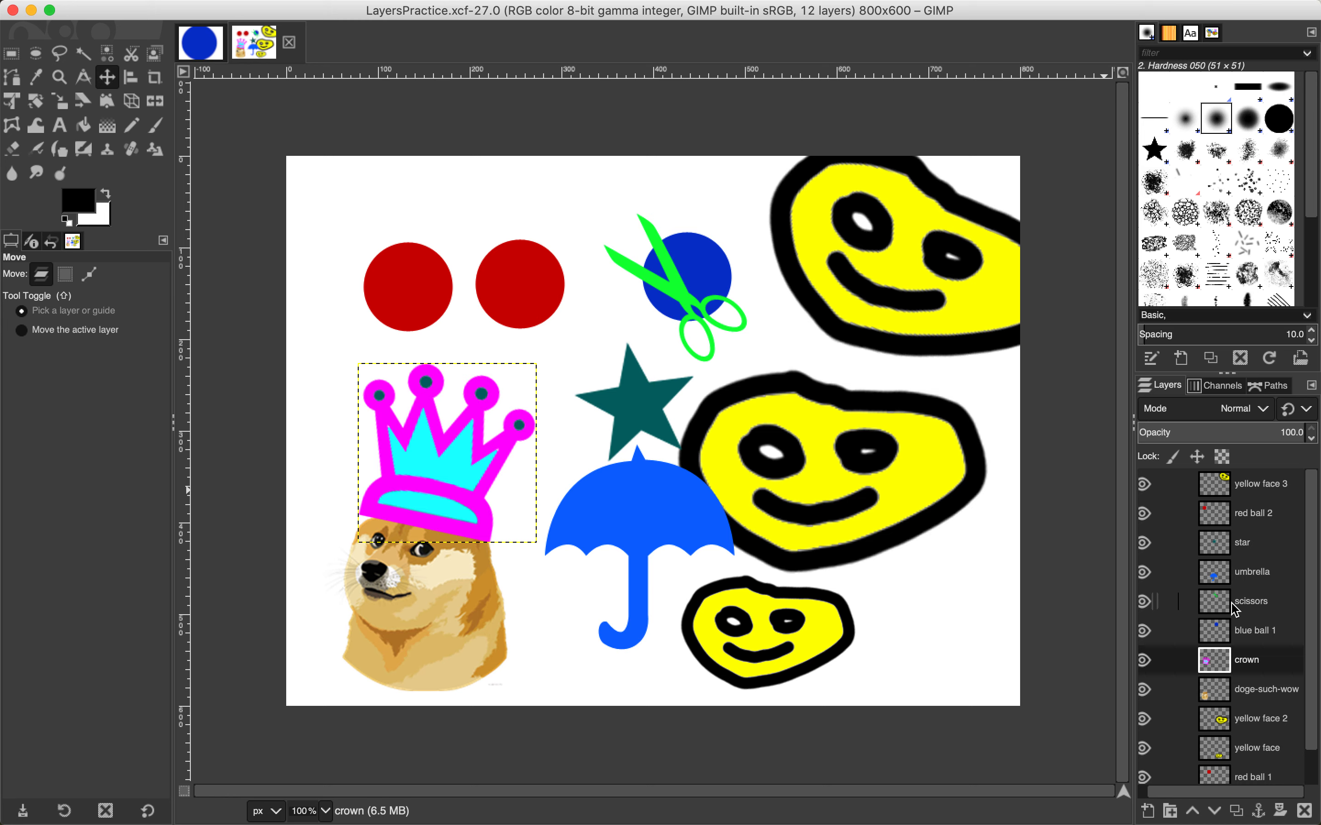
pyautogui.hscroll(-1, 1271, 756)
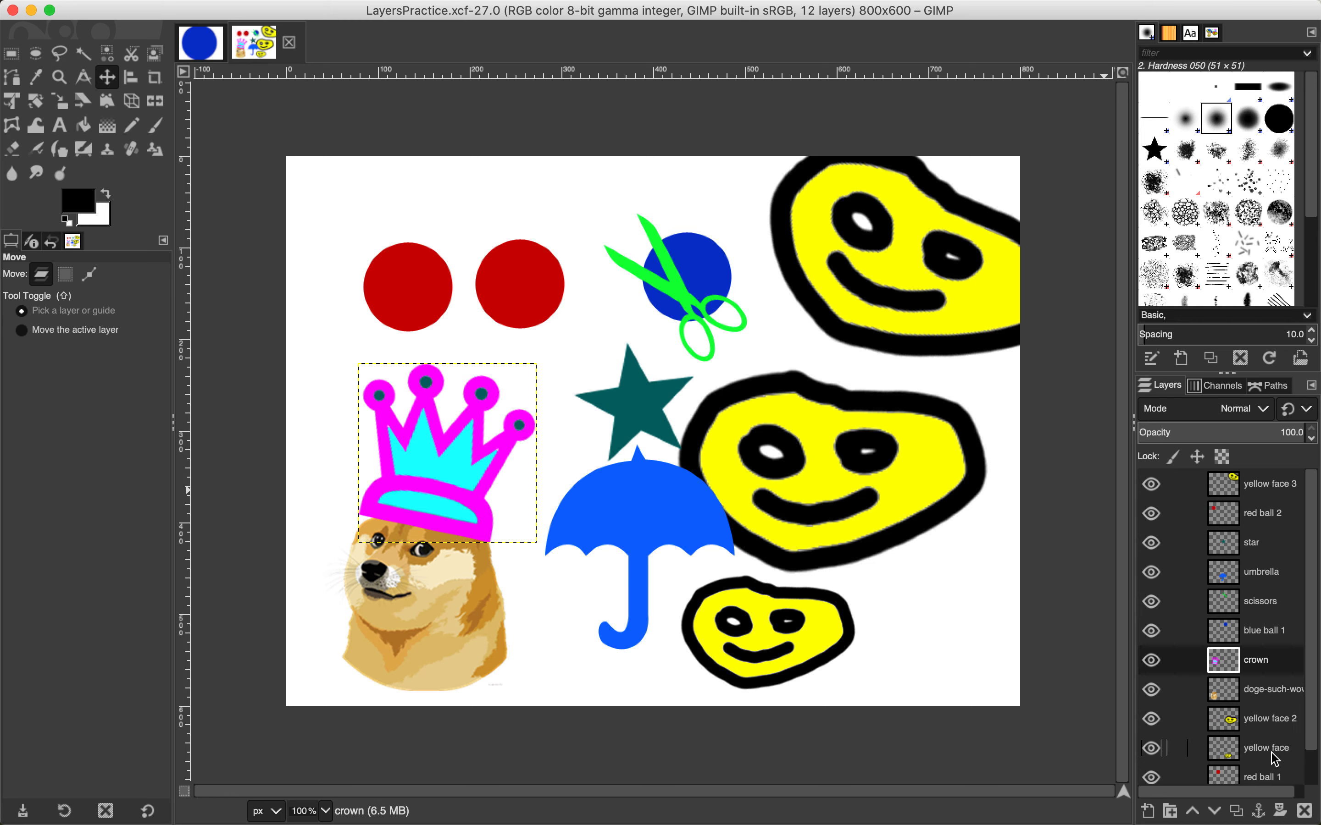
# Search the actions for "play", open the Playback preview of the layers and close it again
pyautogui.moveTo(752, 5)
pyautogui.press('/')
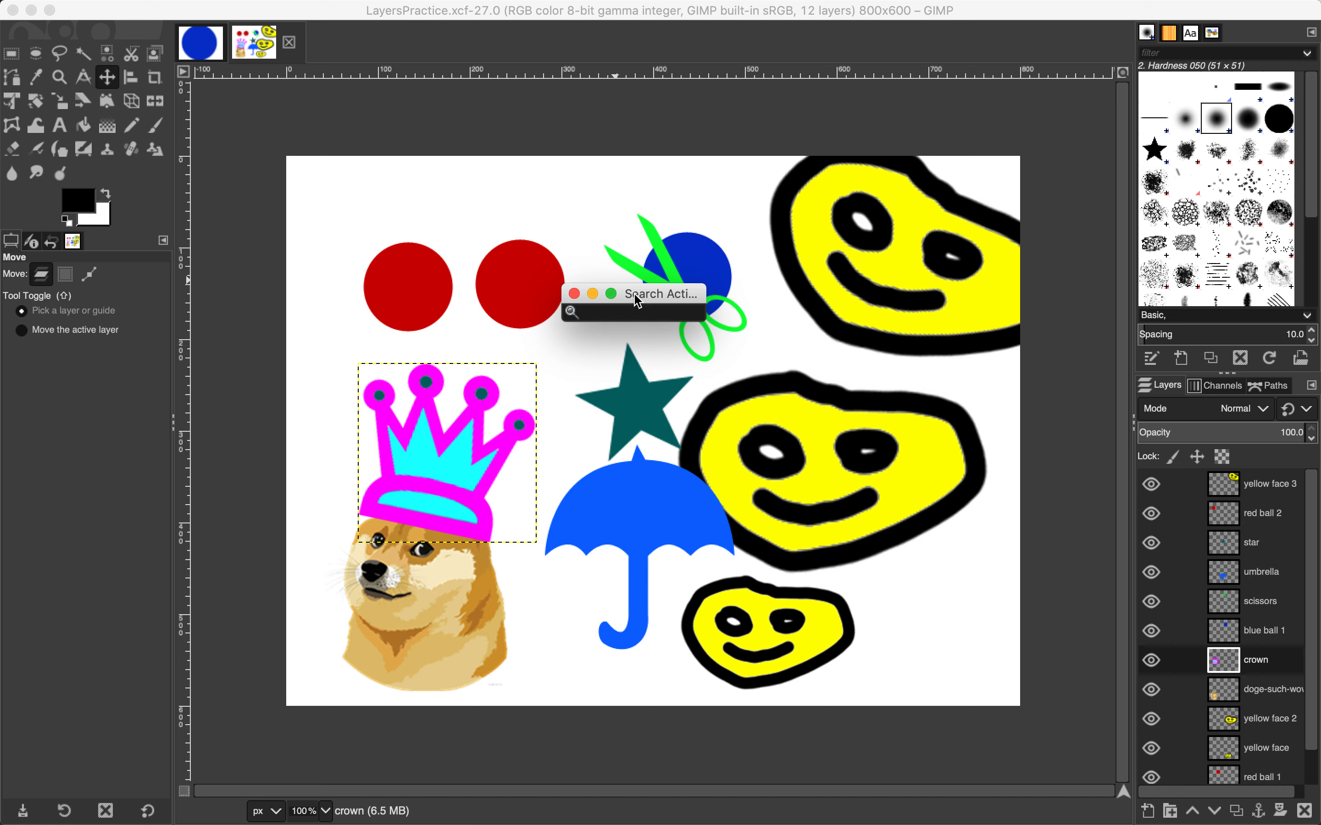
pyautogui.write('play')
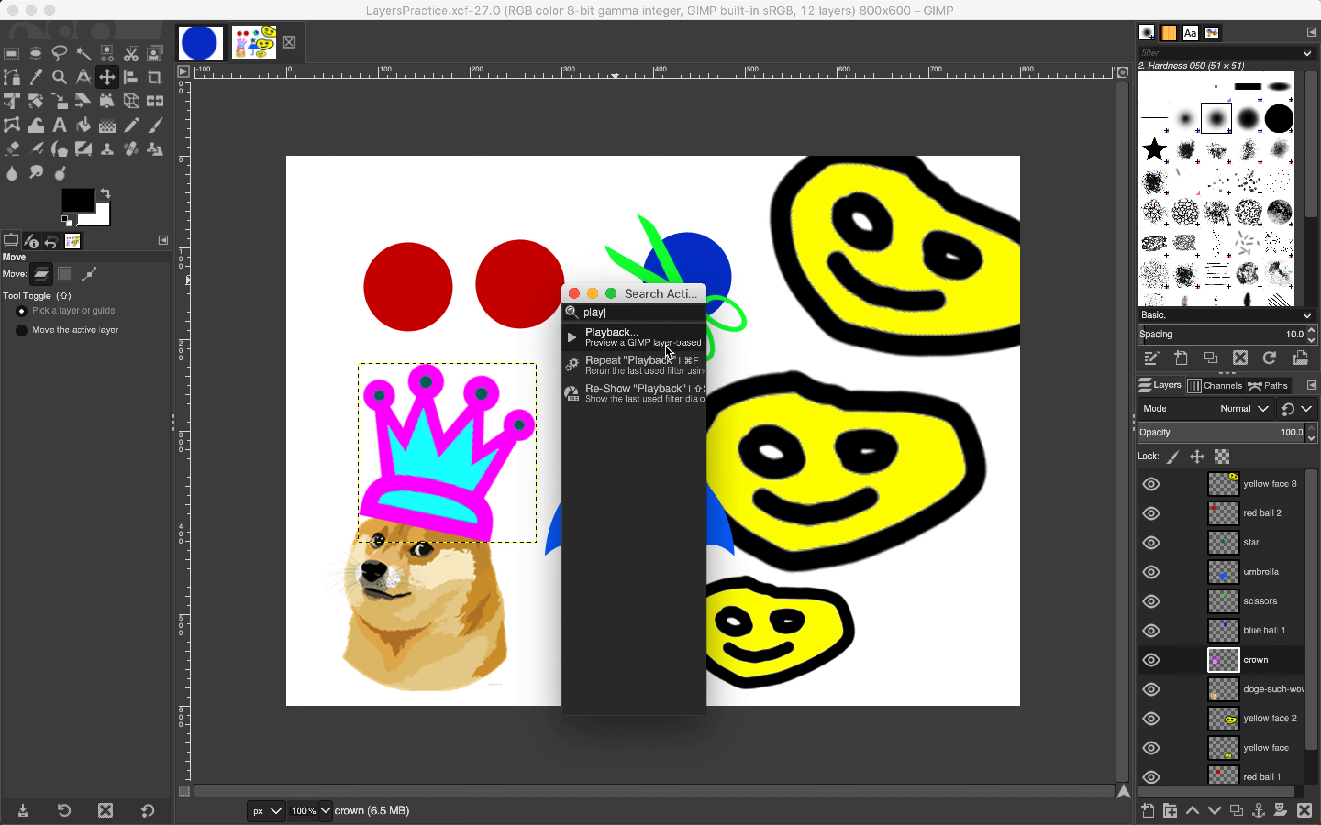
pyautogui.click(614, 343)
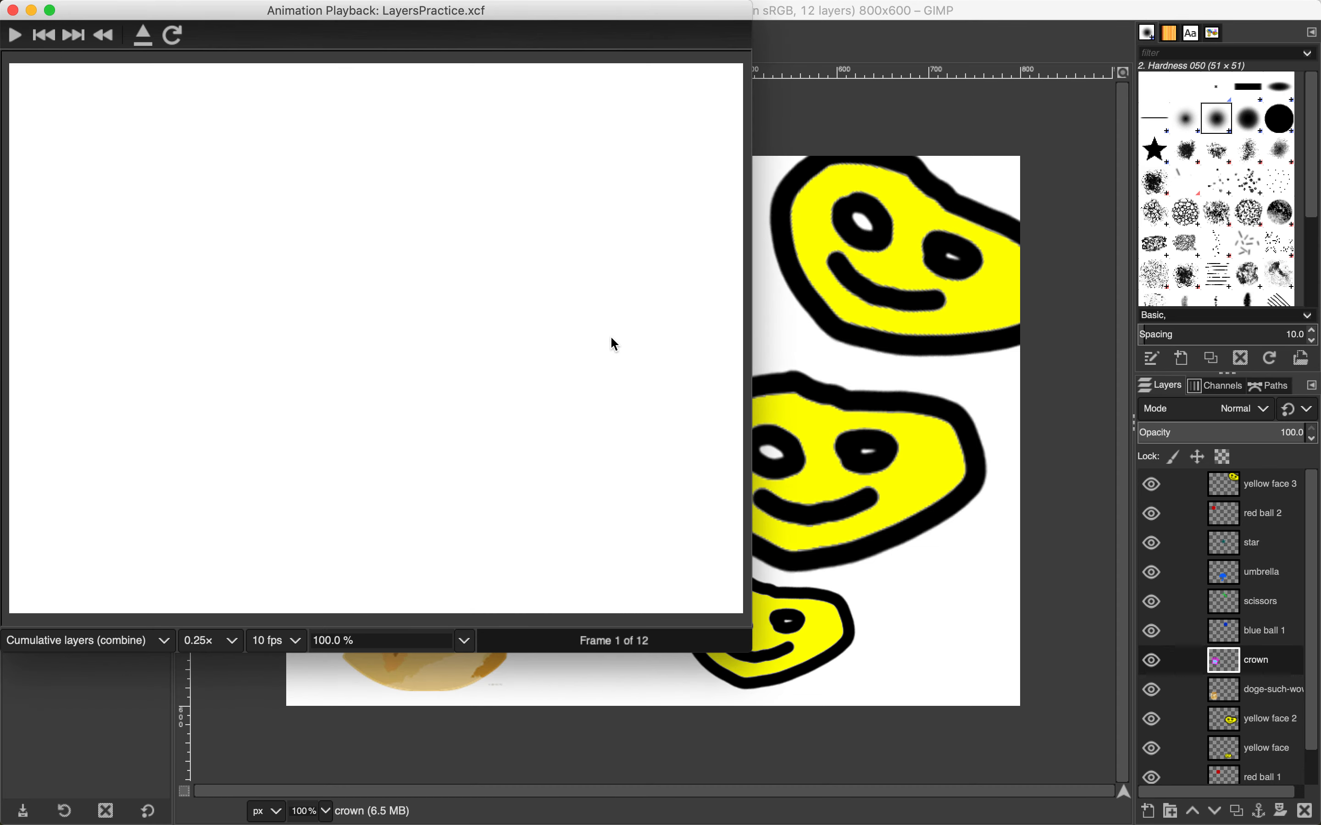
pyautogui.moveTo(215, 12); pyautogui.dragTo(456, 144)
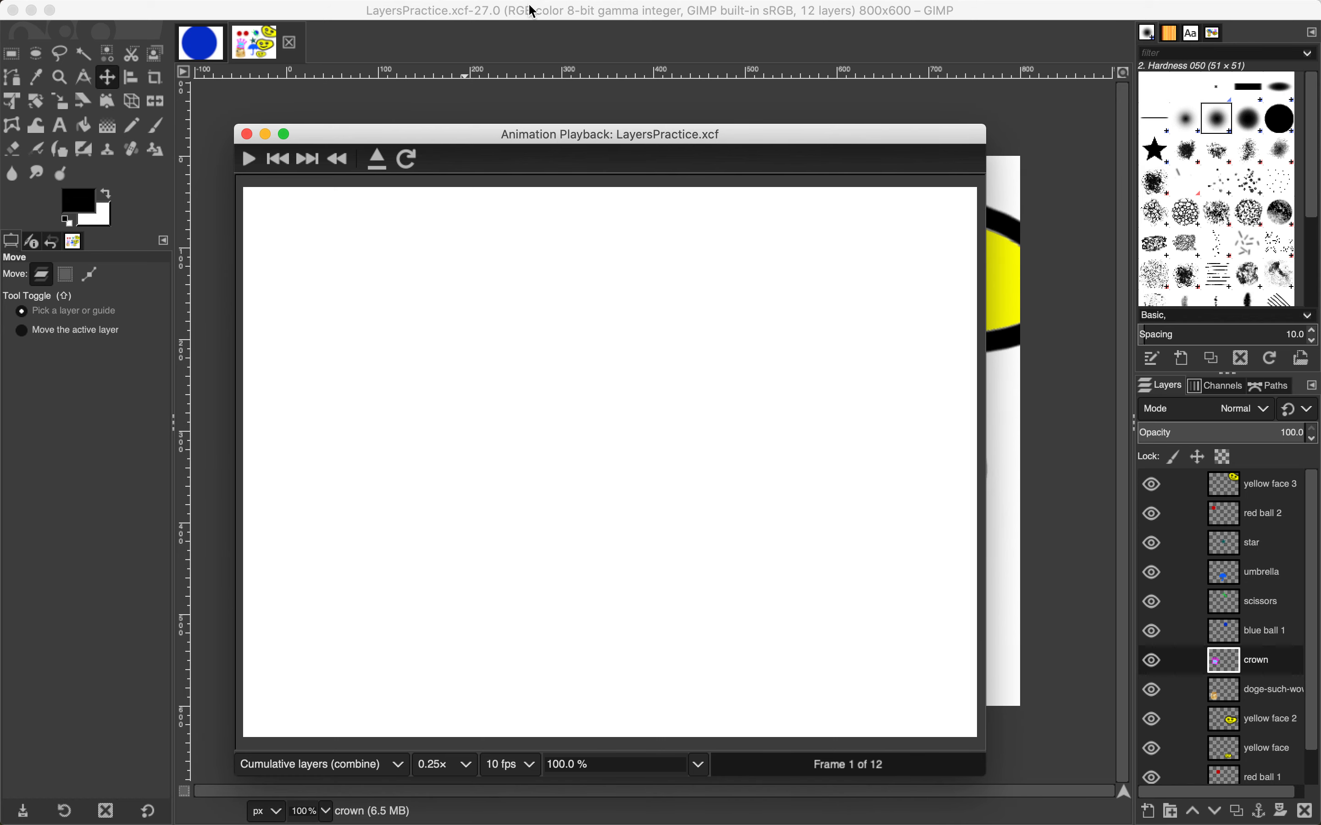
pyautogui.click(247, 134)
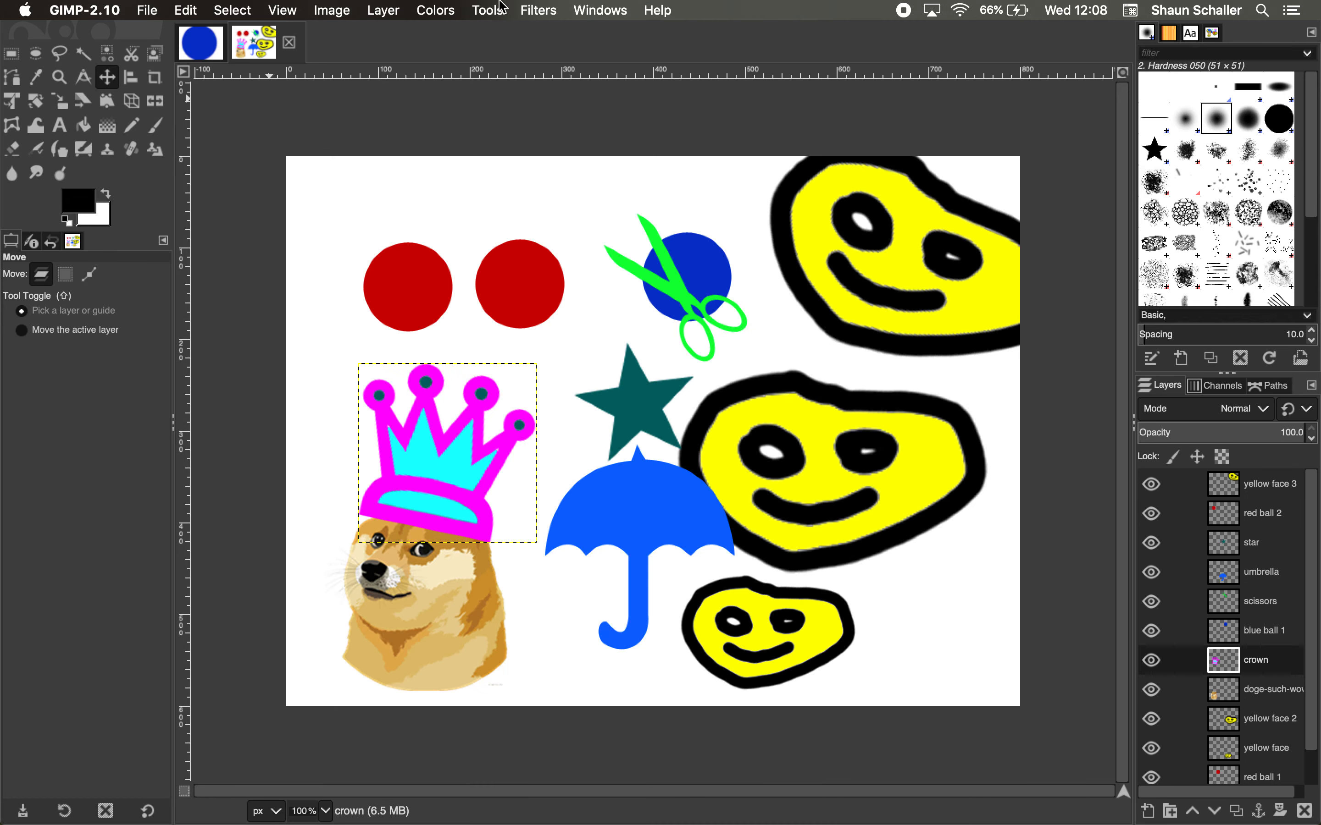
# Open the Playback animation filter for LayersPractice.xcf and play the layer animation at 1x speed
pyautogui.click(538, 10)
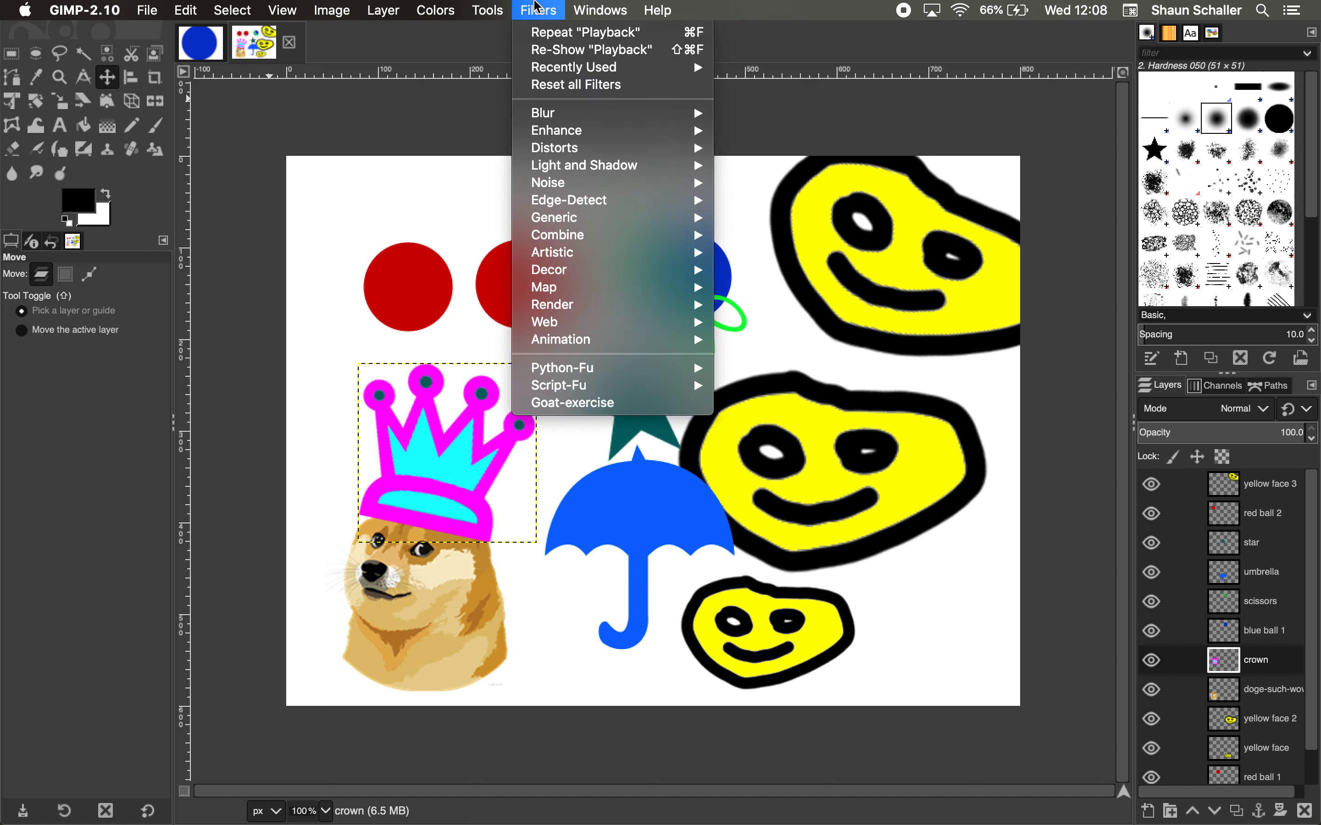
pyautogui.moveTo(570, 344)
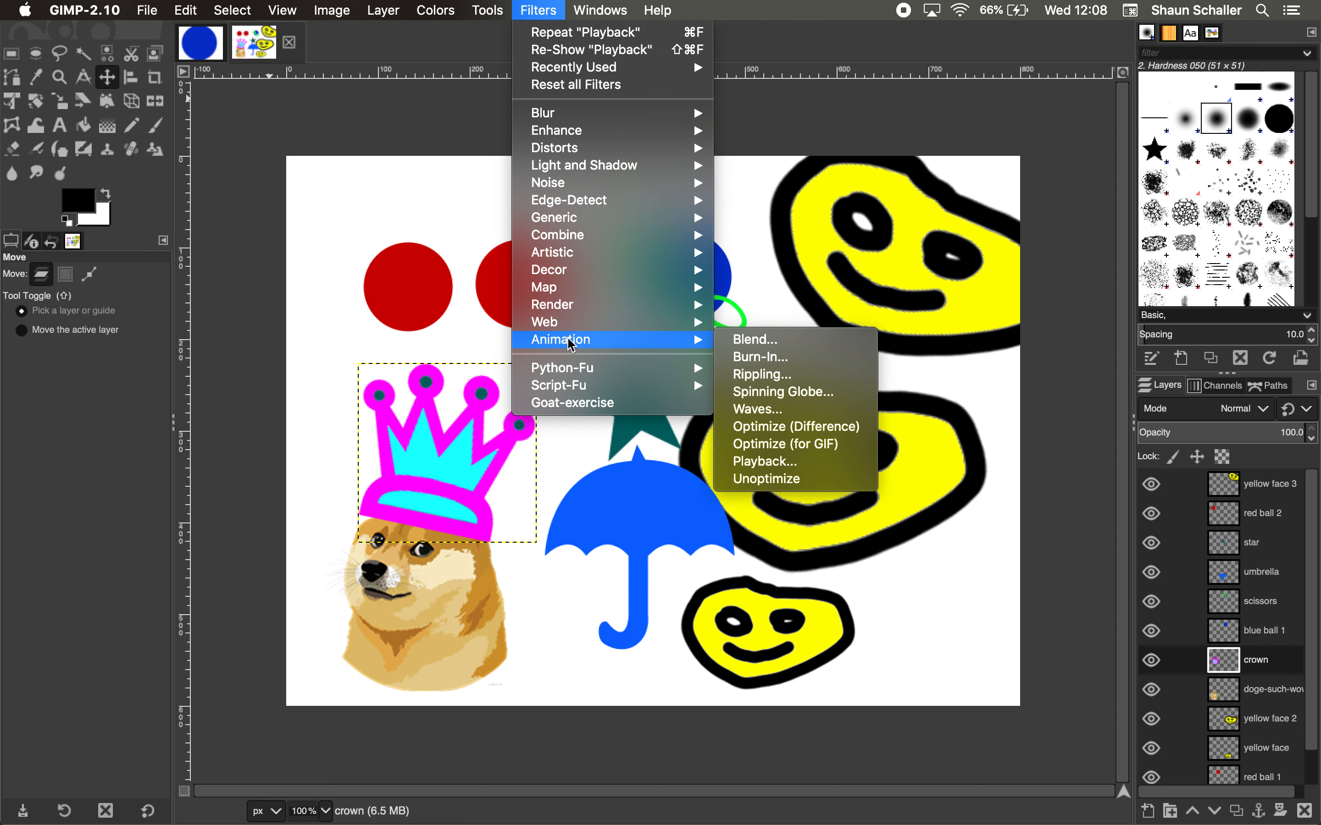
pyautogui.click(758, 461)
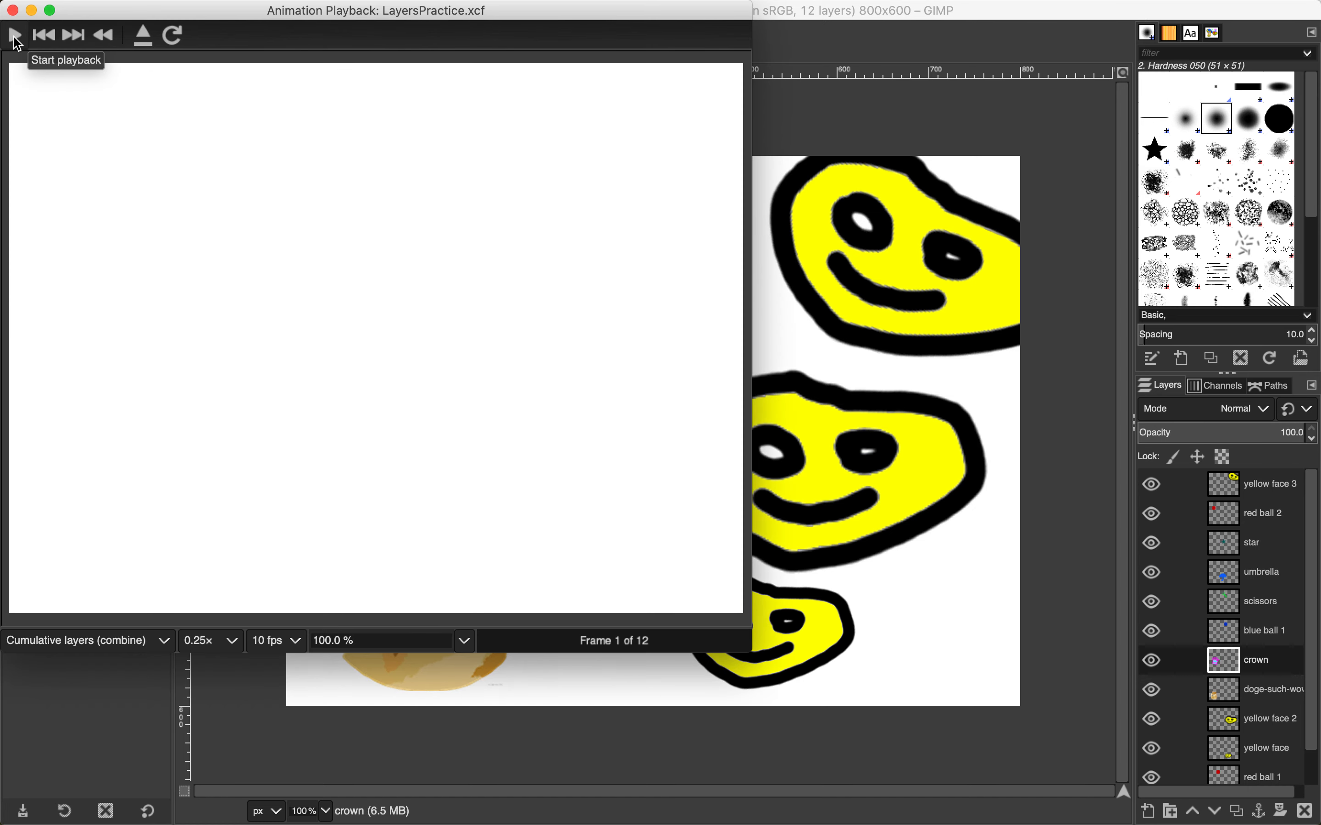
pyautogui.click(233, 641)
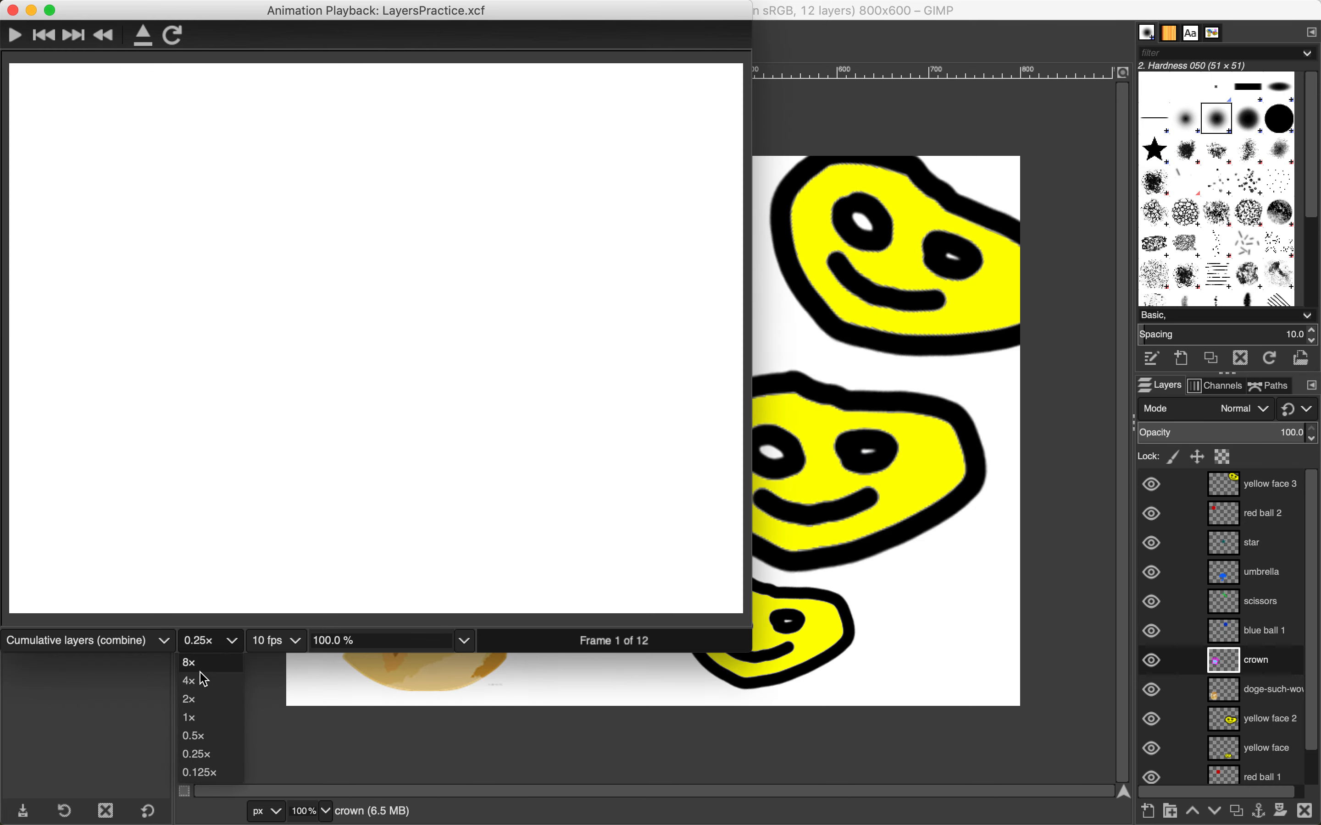
pyautogui.click(191, 717)
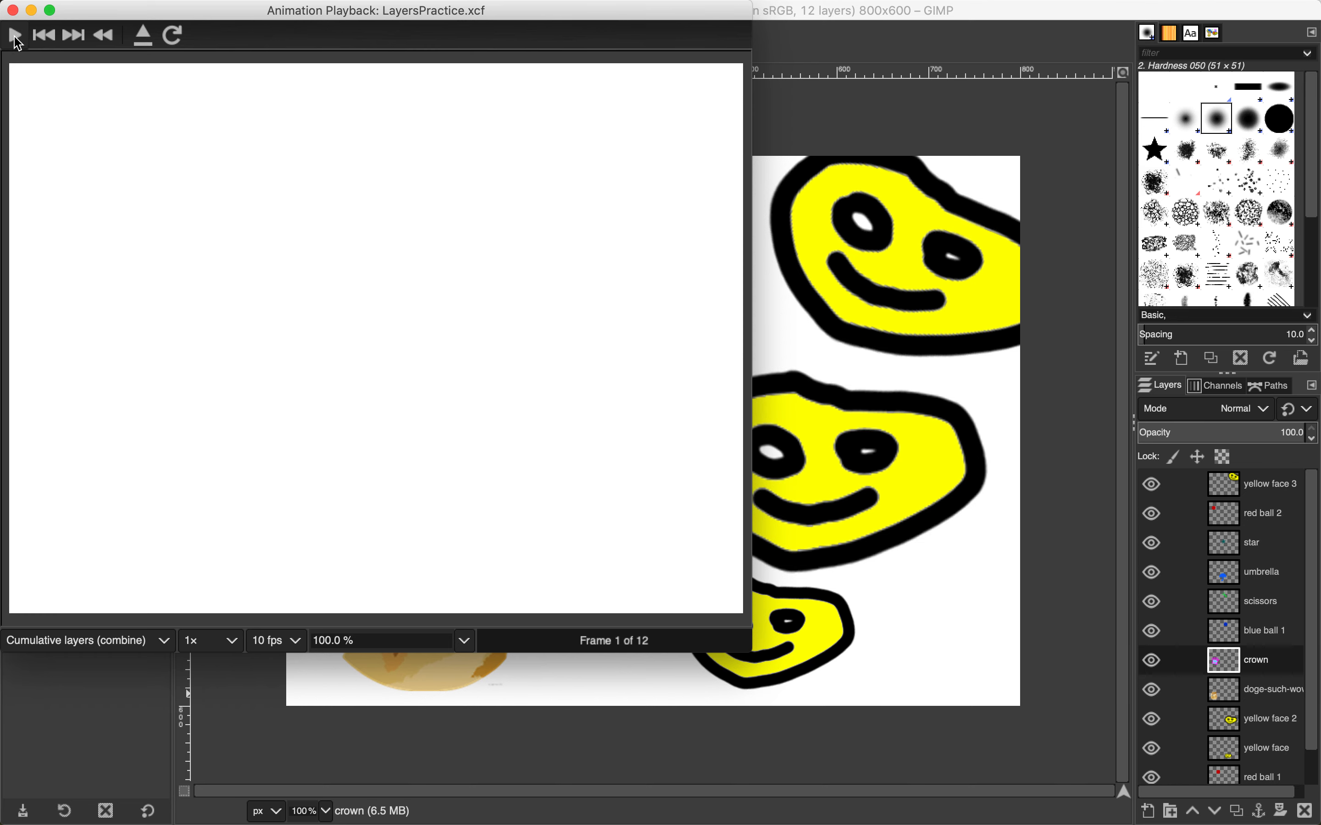
pyautogui.click(15, 36)
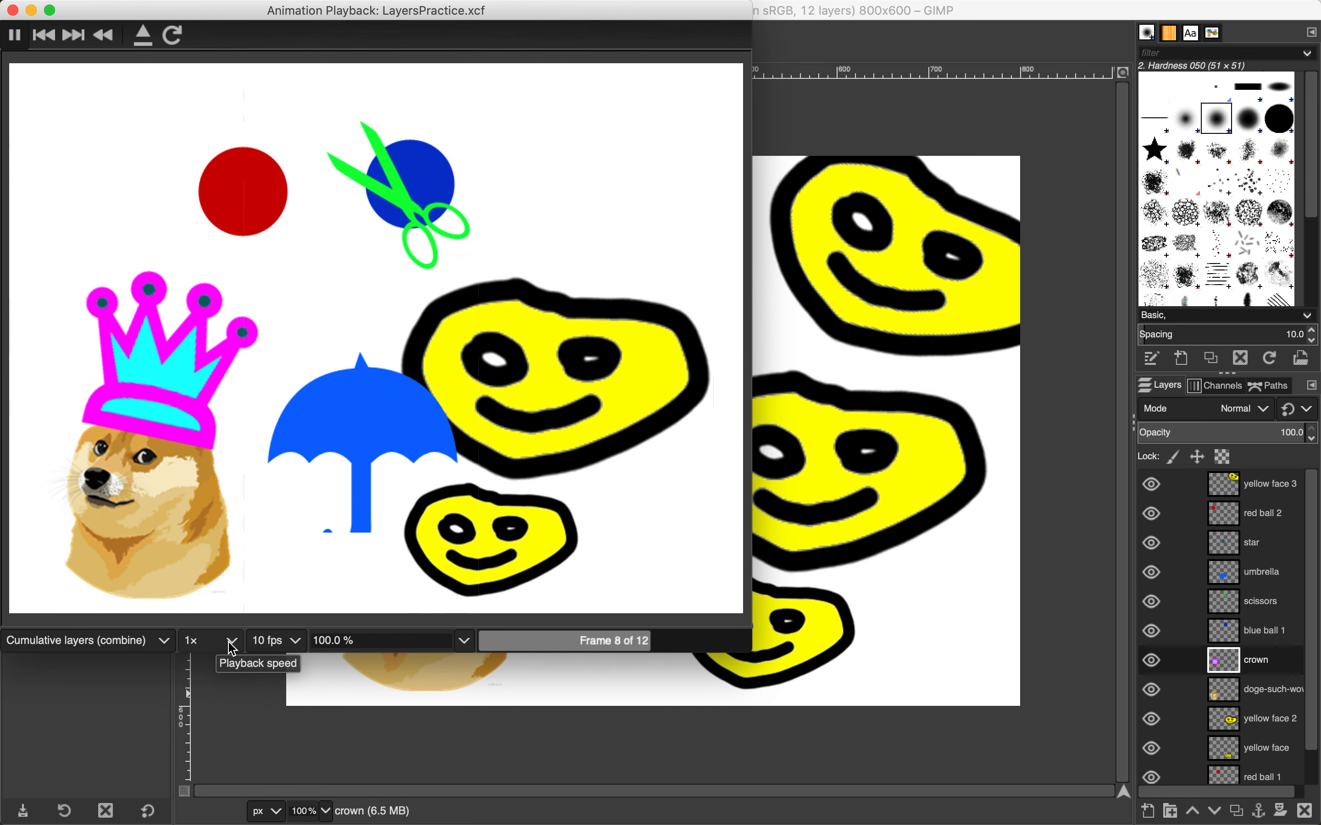
# Slow the animation preview to 0.25x speed, watch it and pause the playback
pyautogui.click(204, 644)
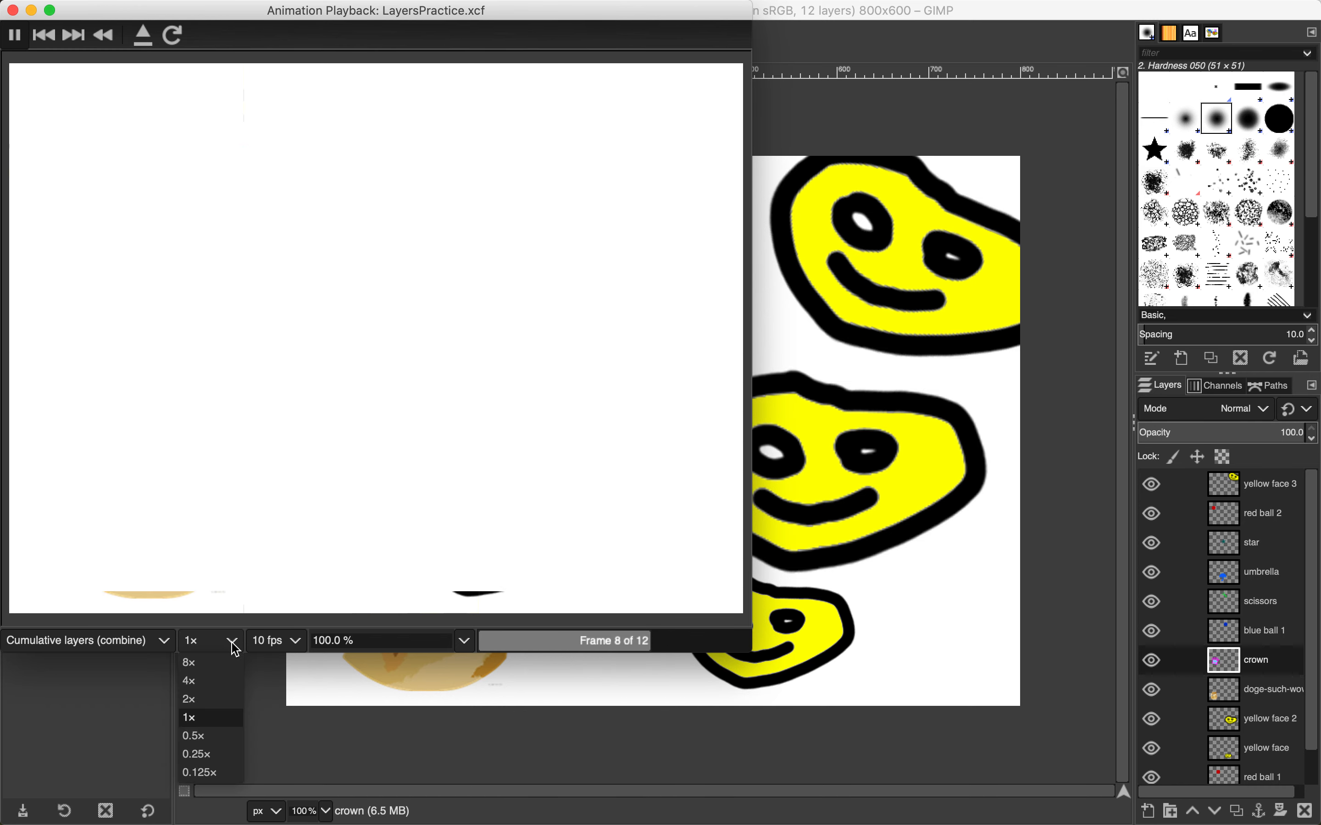
pyautogui.click(200, 755)
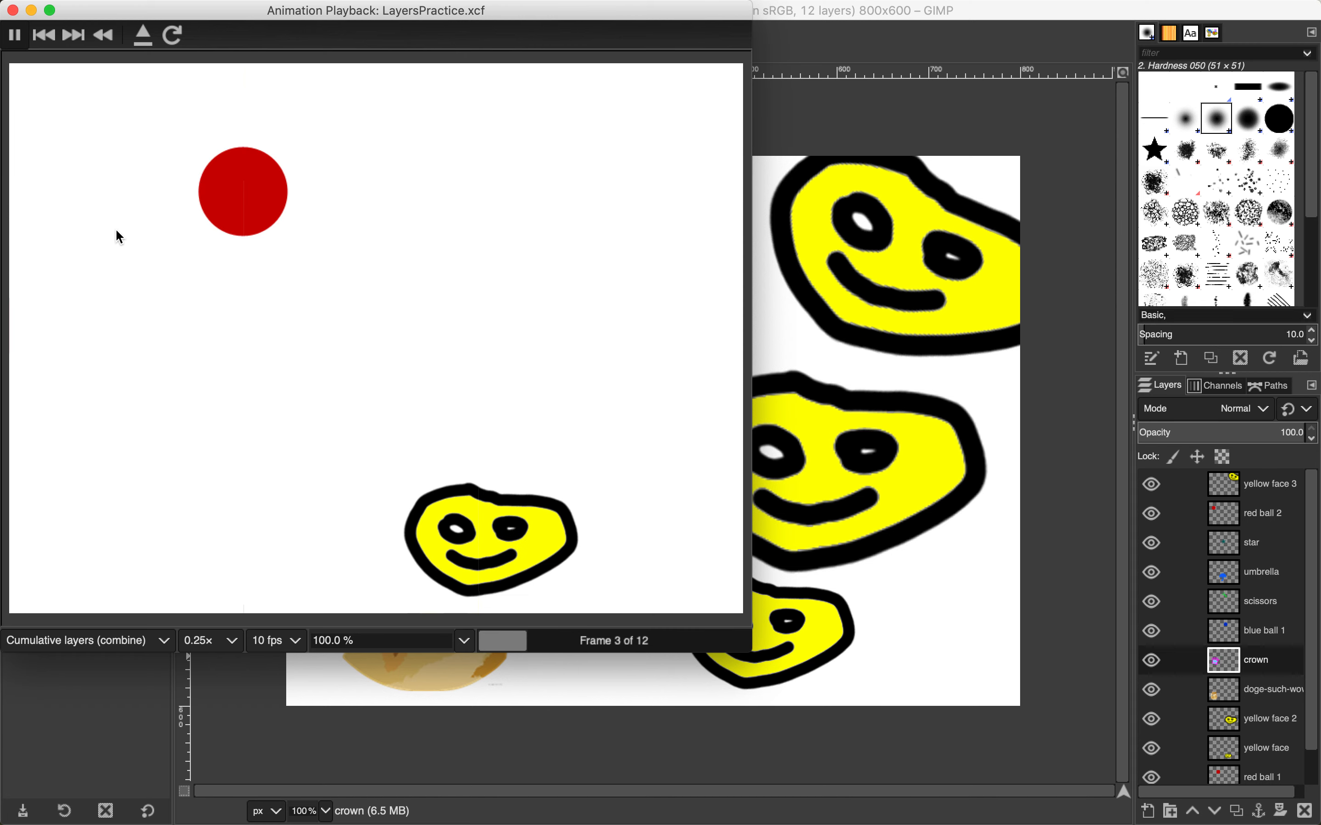
pyautogui.click(14, 36)
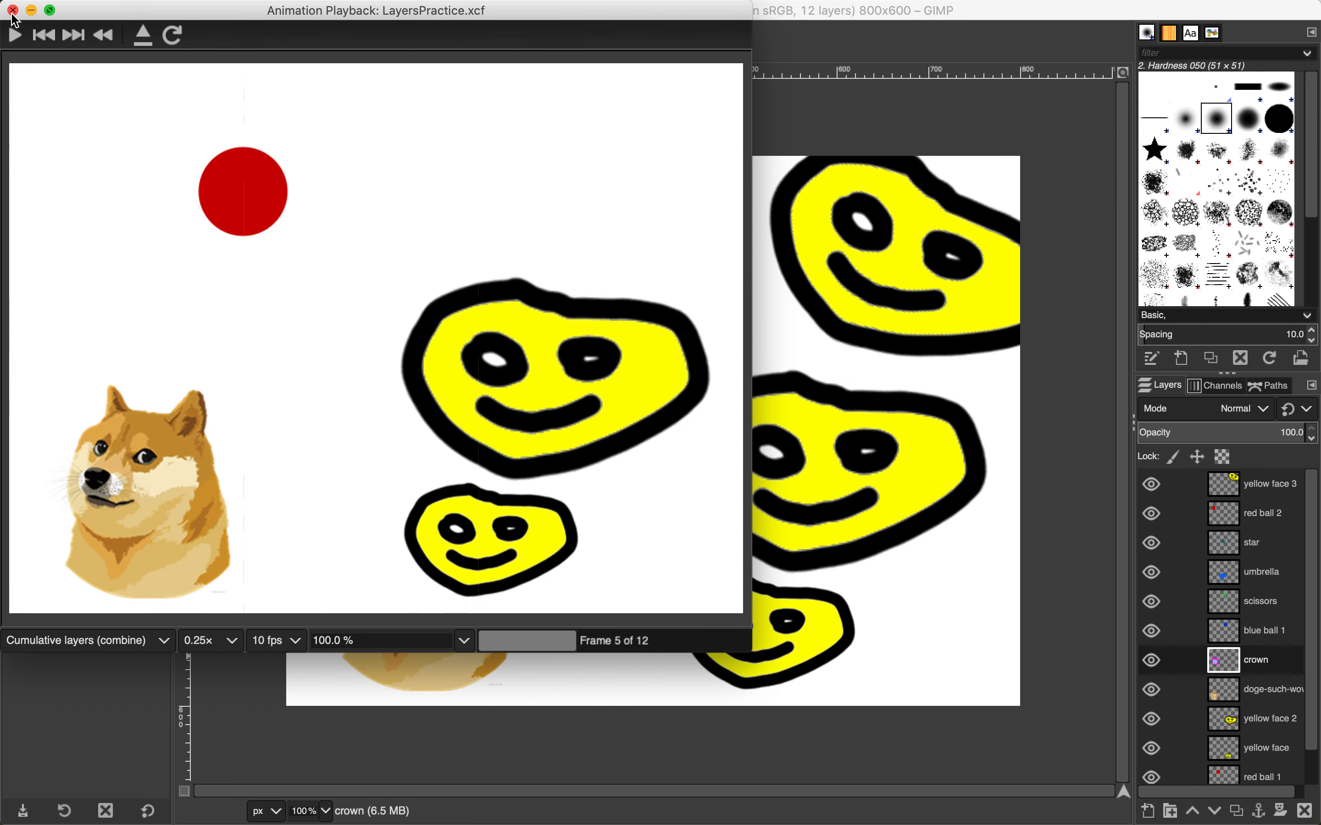
# Close the animation preview and reorder the layers so that "yellow face" sits directly above Background, below "red ball 1"
pyautogui.click(13, 11)
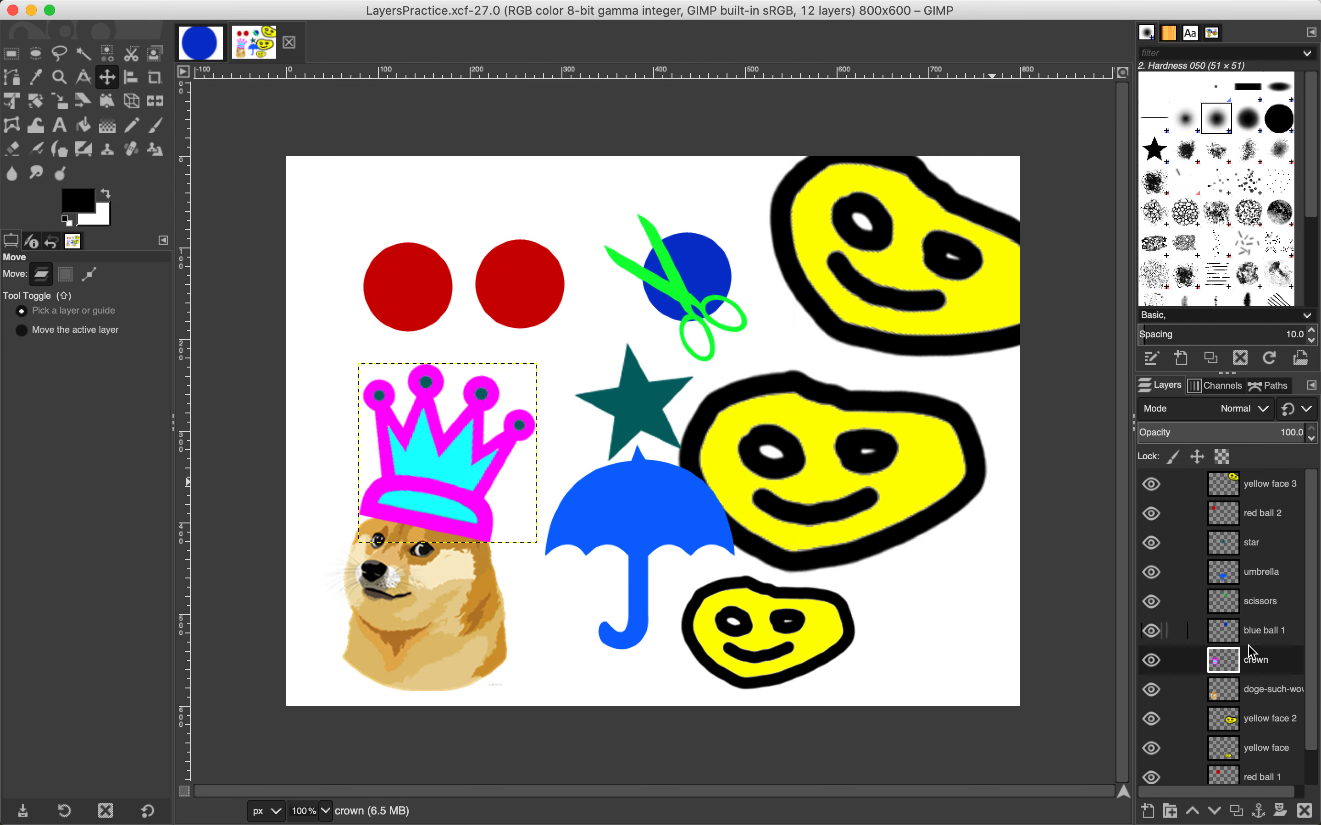
pyautogui.scroll(-2, 1266, 666)
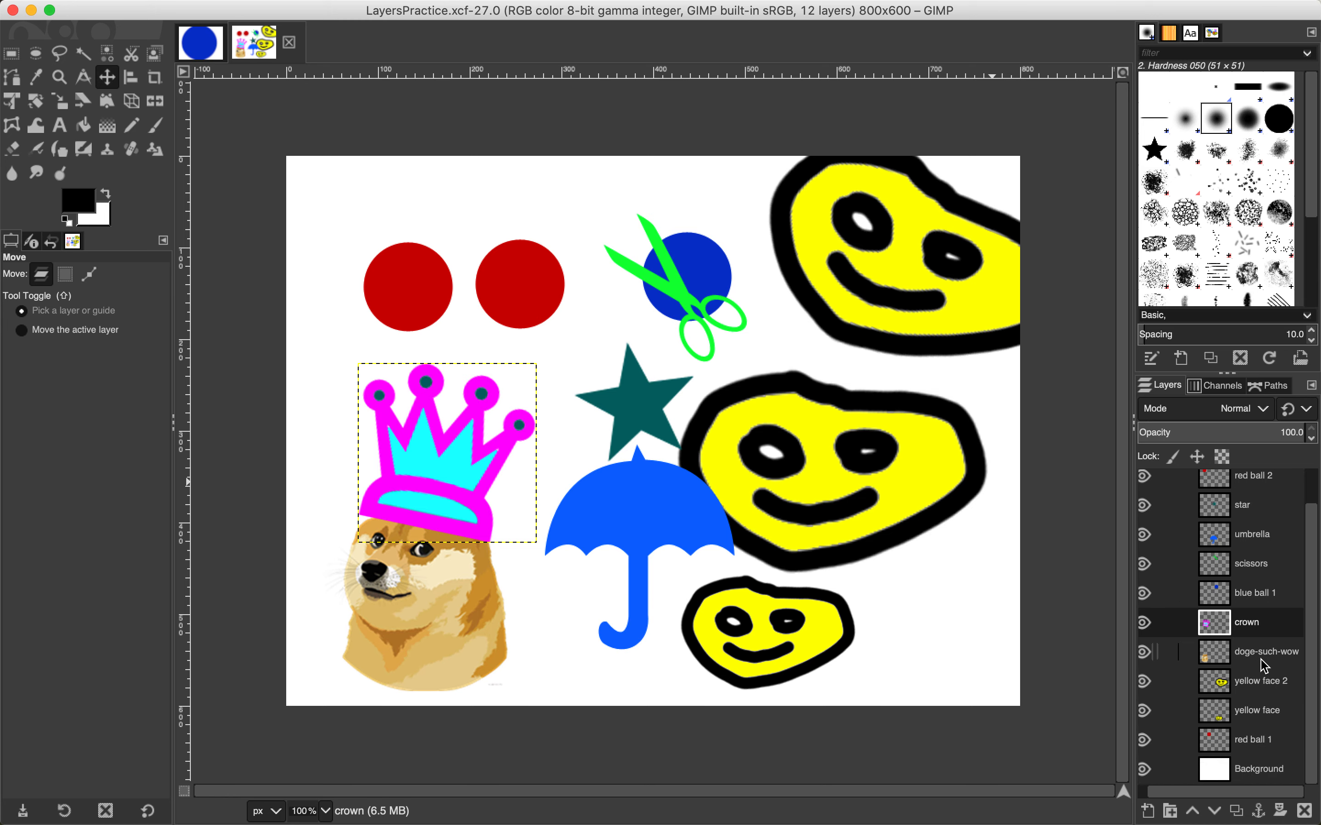
pyautogui.scroll(2, 1265, 666)
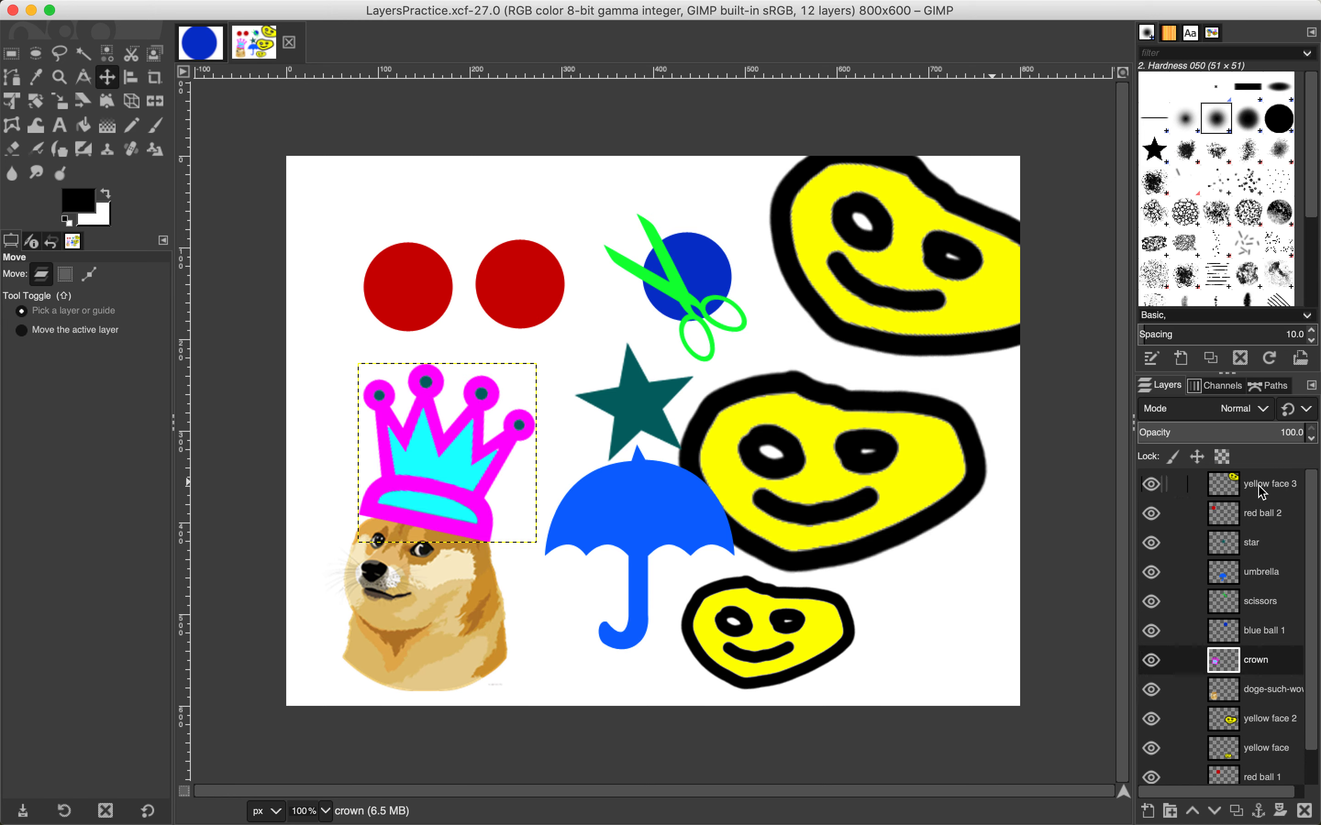
pyautogui.click(1272, 750)
pyautogui.scroll(-2, 1271, 751)
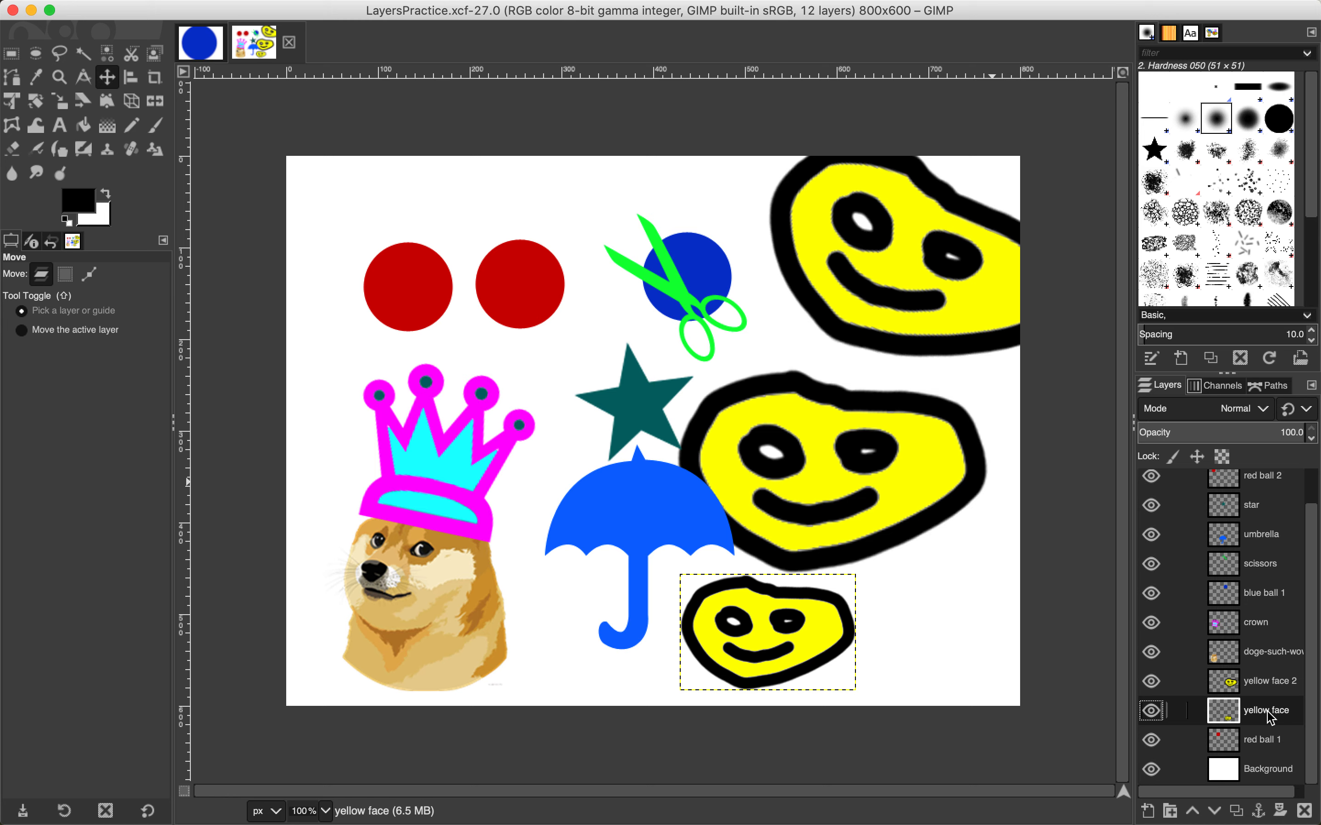
pyautogui.moveTo(1272, 718); pyautogui.dragTo(1269, 756)
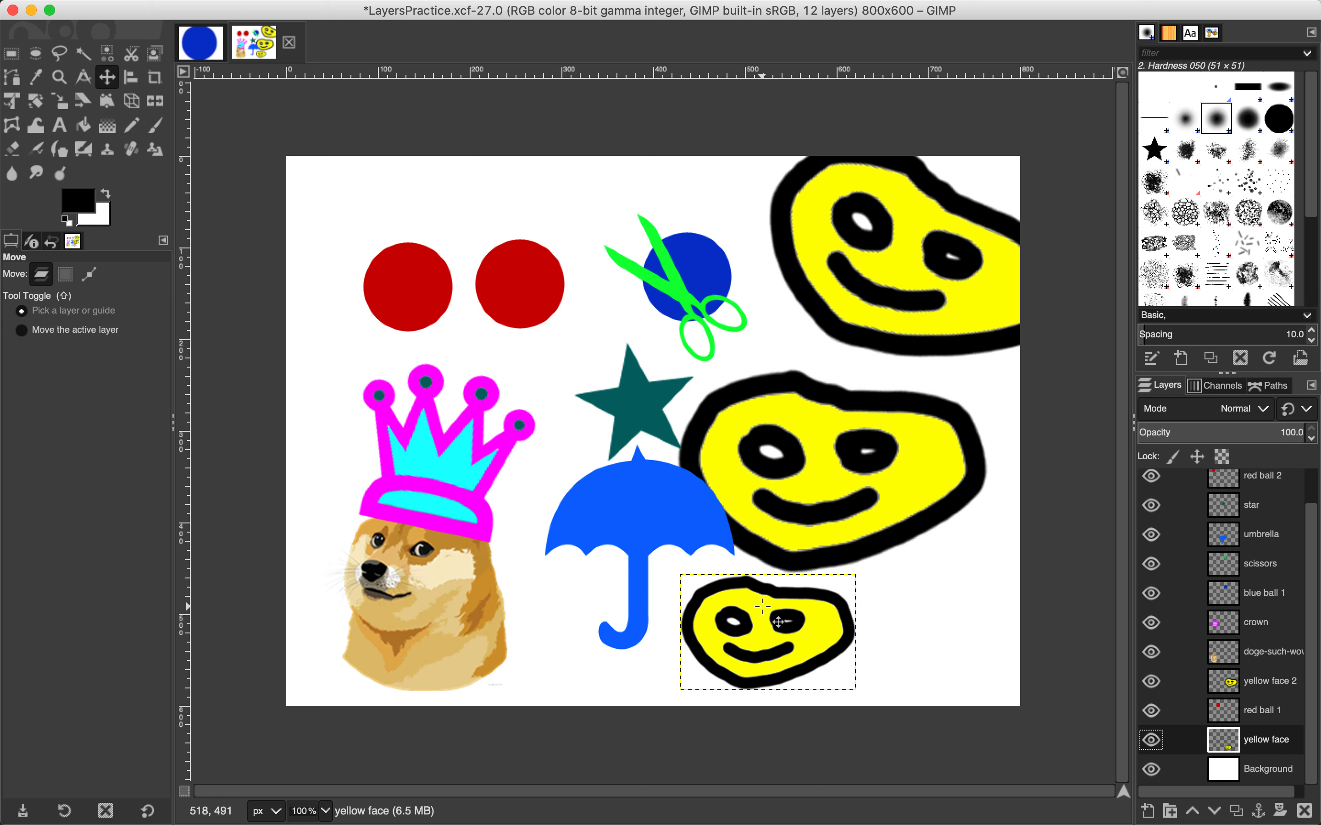
# Move the "yellow face" layer behind the star and scale it up to fill most of the canvas
pyautogui.moveTo(763, 606); pyautogui.dragTo(658, 389)
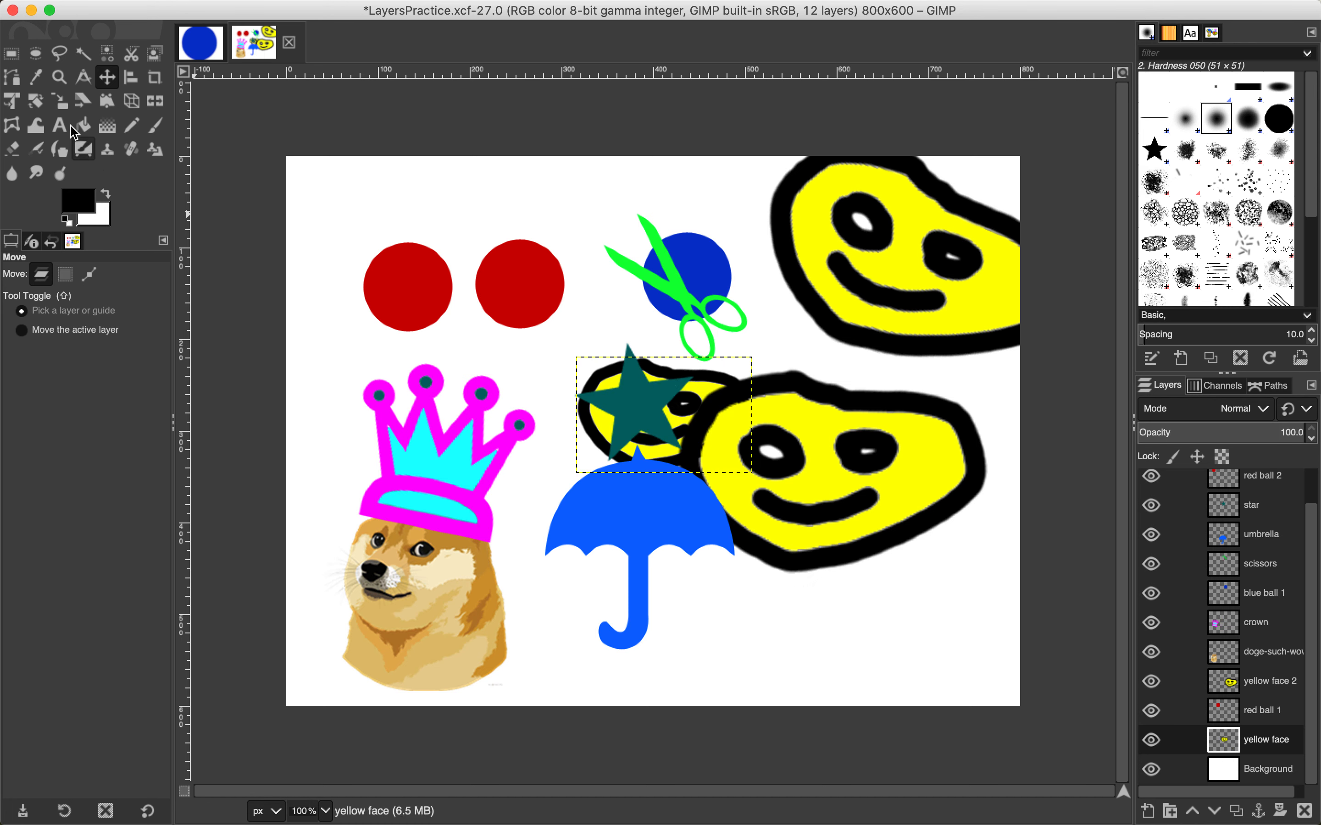
pyautogui.click(64, 108)
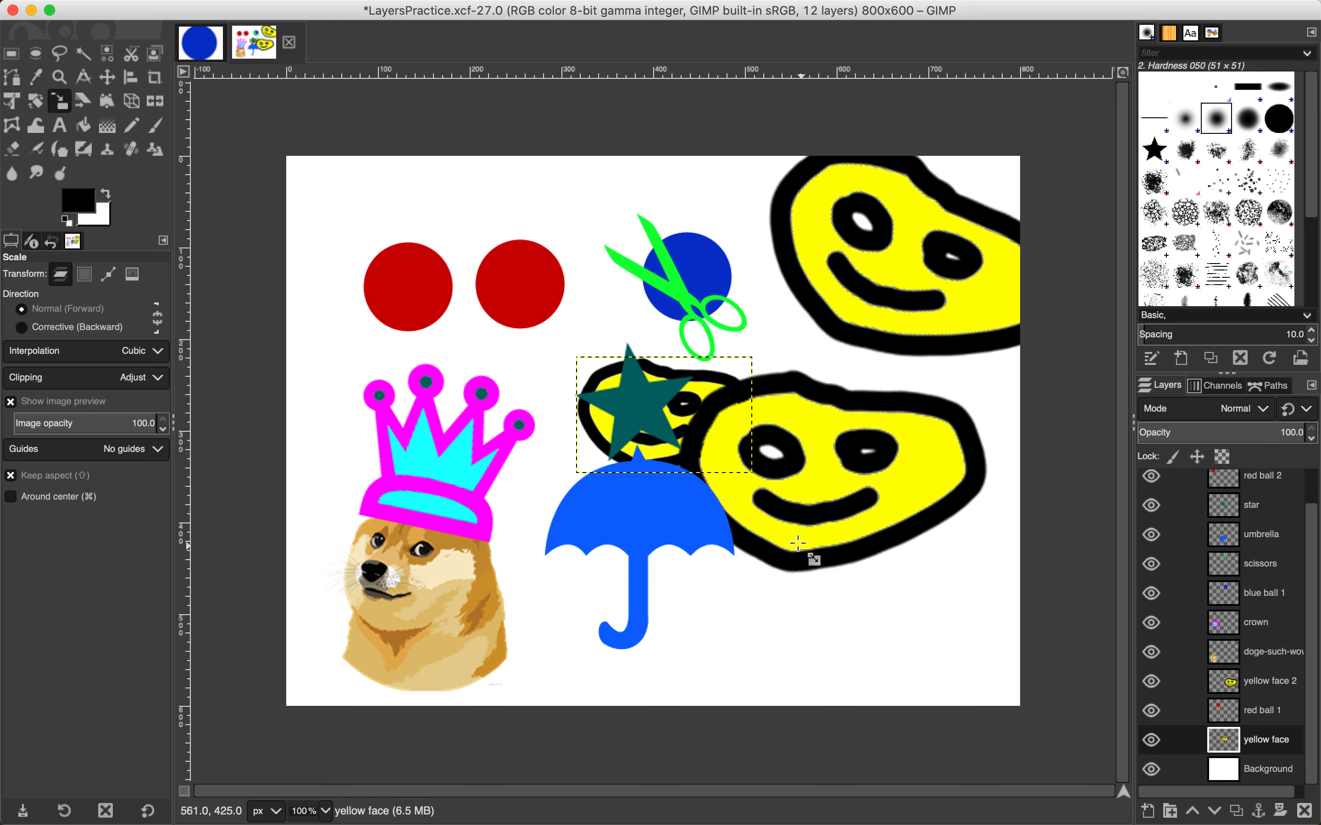
pyautogui.moveTo(776, 521); pyautogui.dragTo(1142, 773)
pyautogui.moveTo(513, 327); pyautogui.dragTo(477, 311)
pyautogui.moveTo(841, 539); pyautogui.dragTo(683, 426)
pyautogui.click(1056, 197)
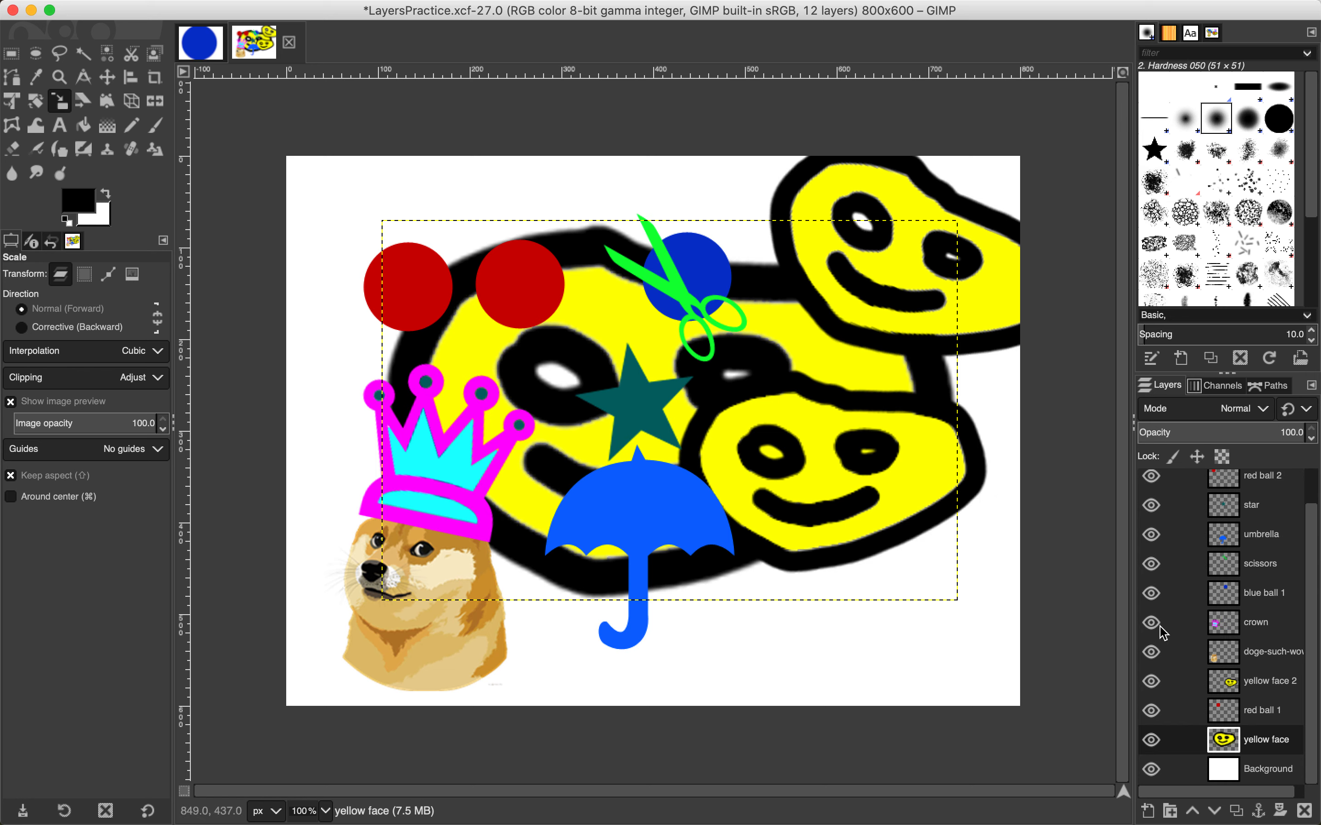
# Move the "yellow face 2" layer to the top of the layer stack, above "yellow face 3"
pyautogui.click(1267, 689)
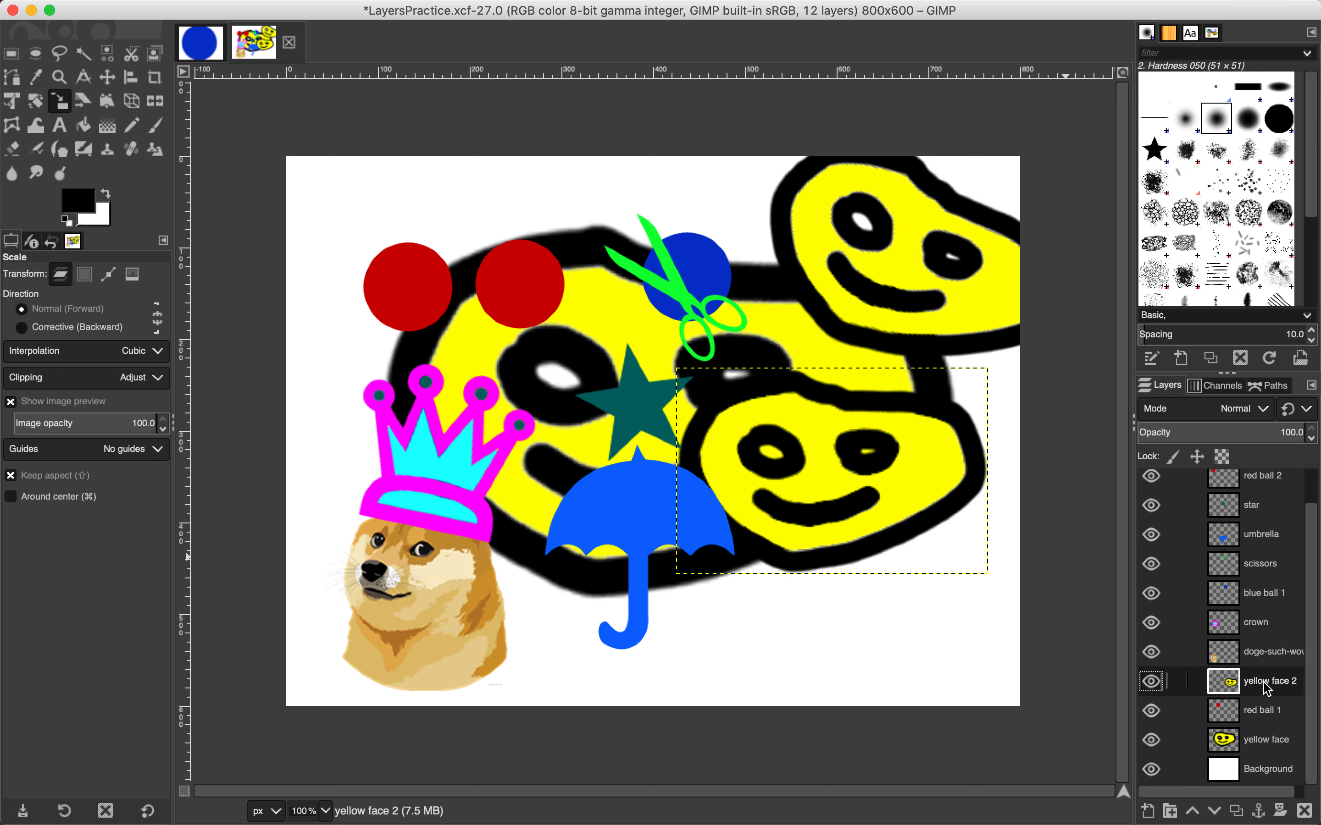
pyautogui.scroll(1, 1267, 688)
pyautogui.scroll(-1, 1267, 689)
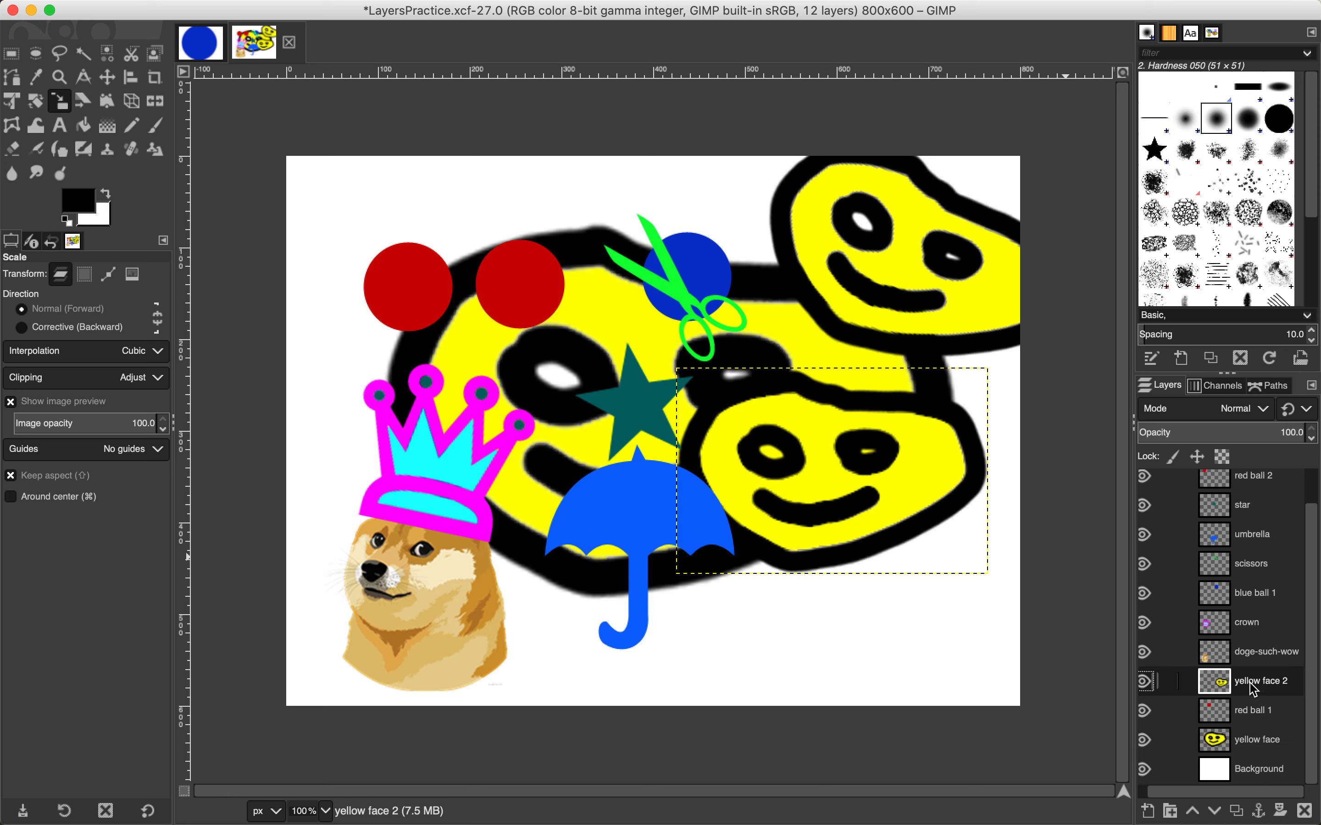
pyautogui.moveTo(1258, 685); pyautogui.dragTo(1249, 479)
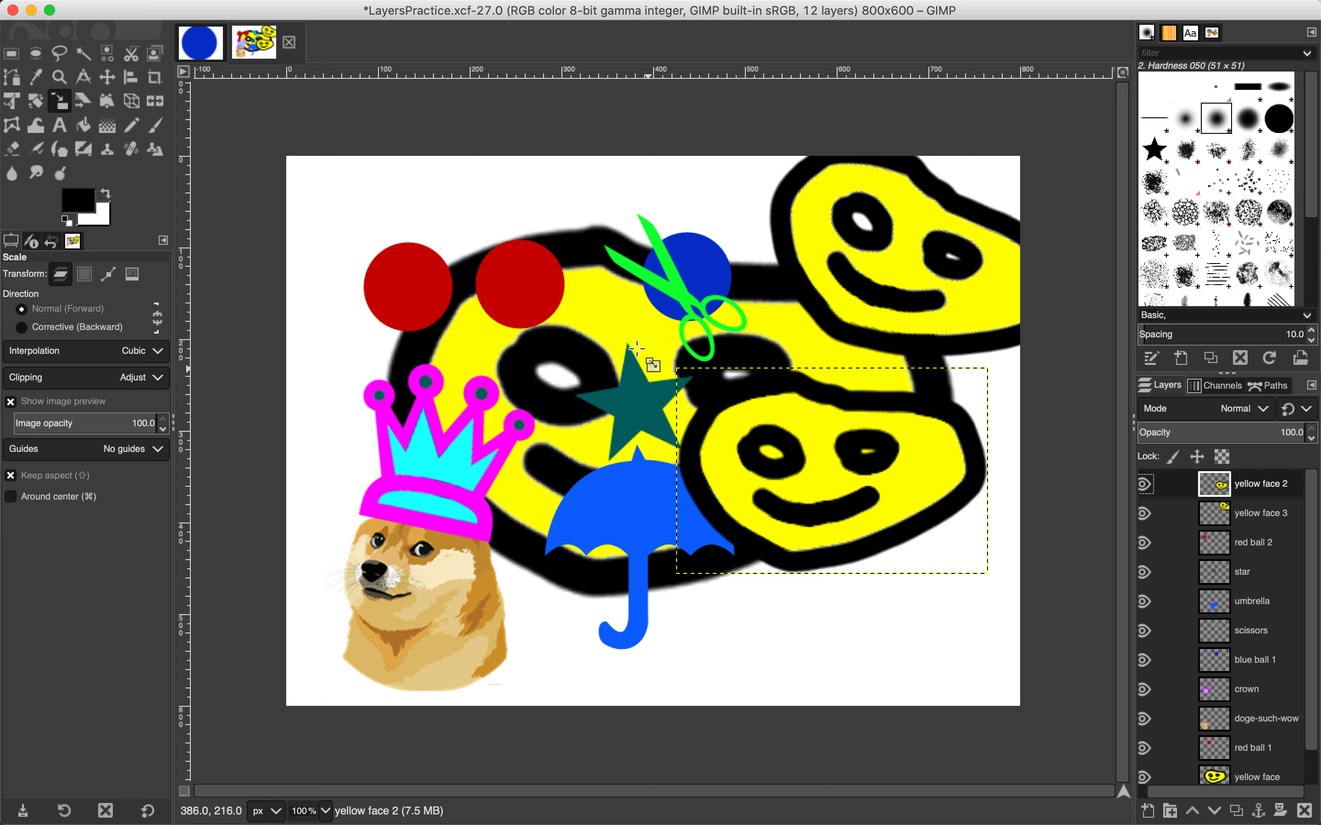
# Scale the "yellow face 2" layer to about 660 × 437 px and position it over the large yellow face
pyautogui.moveTo(604, 309); pyautogui.dragTo(367, 114)
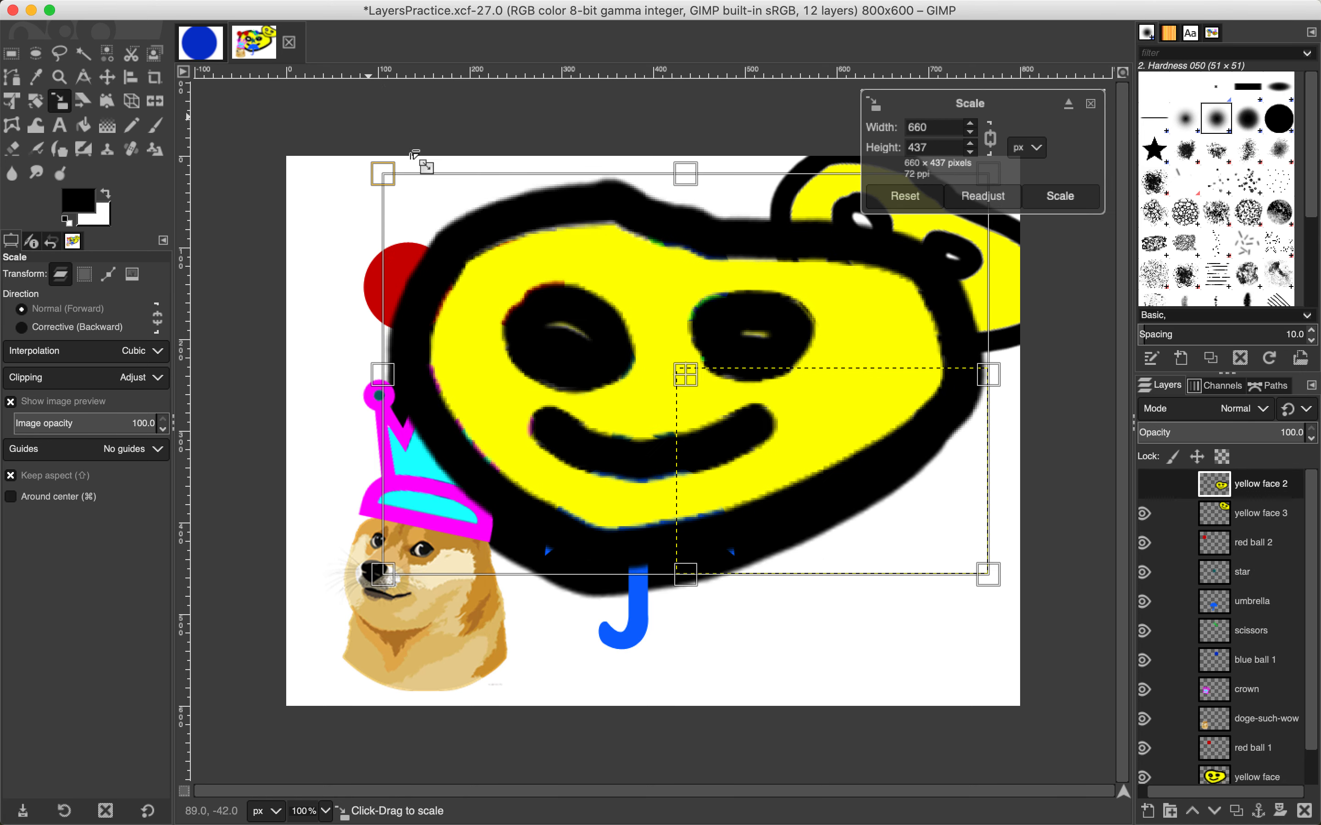
pyautogui.moveTo(702, 393); pyautogui.dragTo(700, 407)
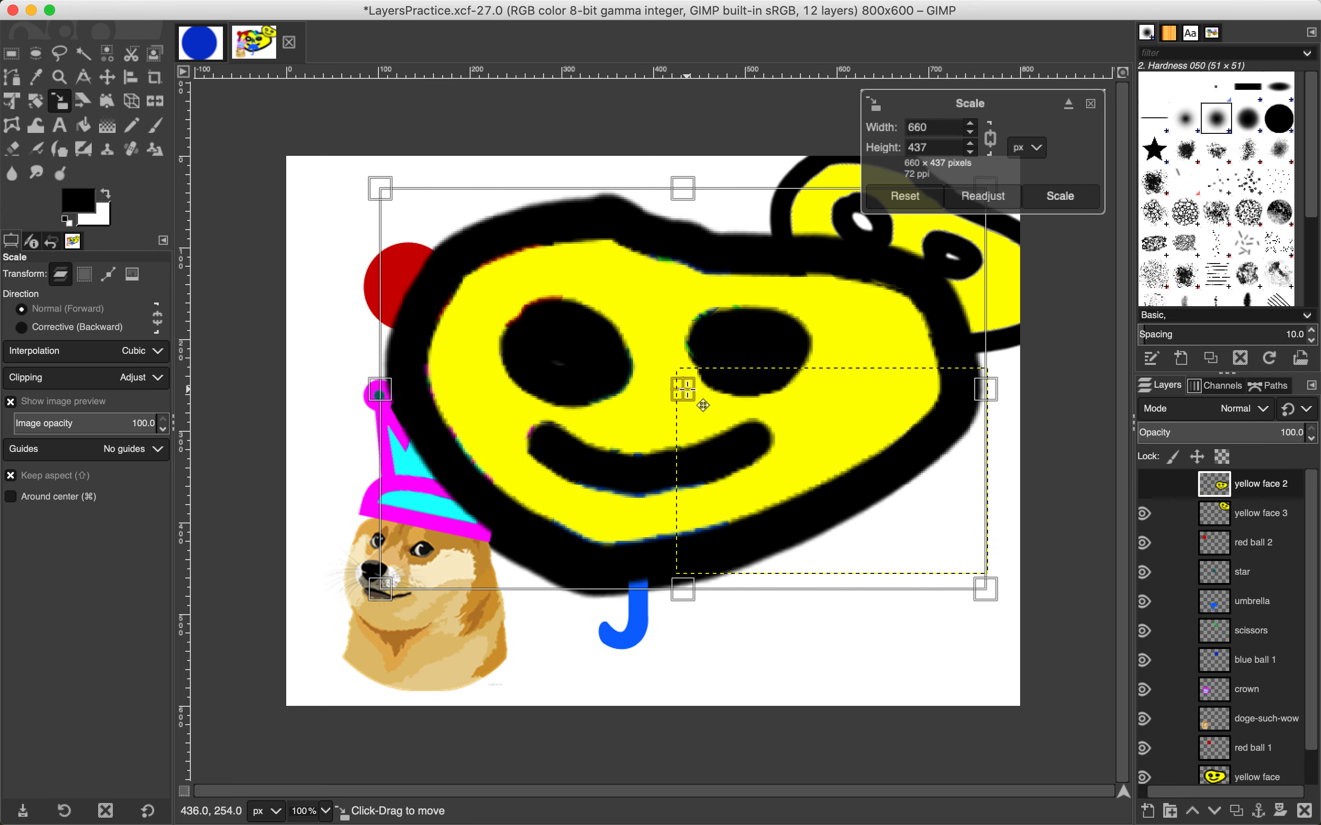
pyautogui.click(1059, 197)
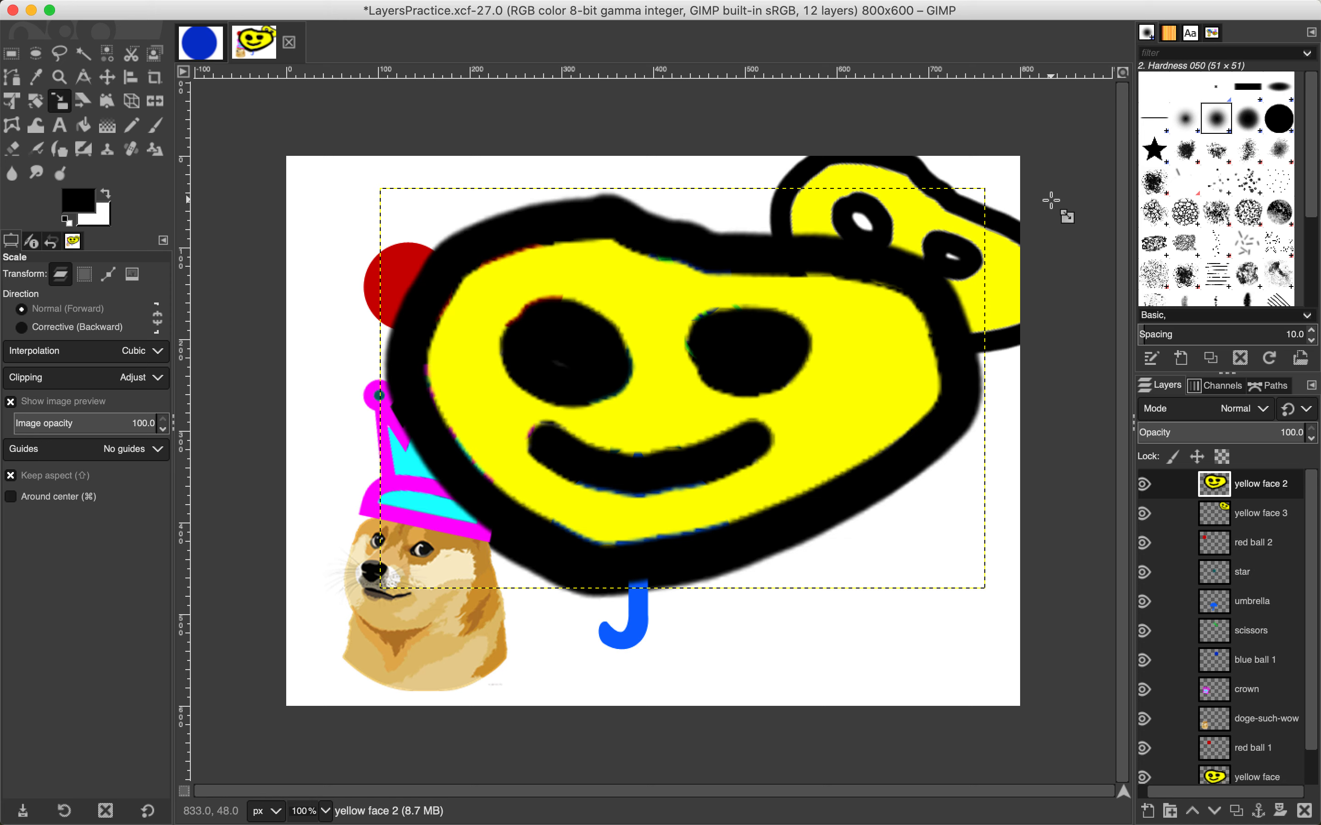
pyautogui.scroll(-2, 1225, 575)
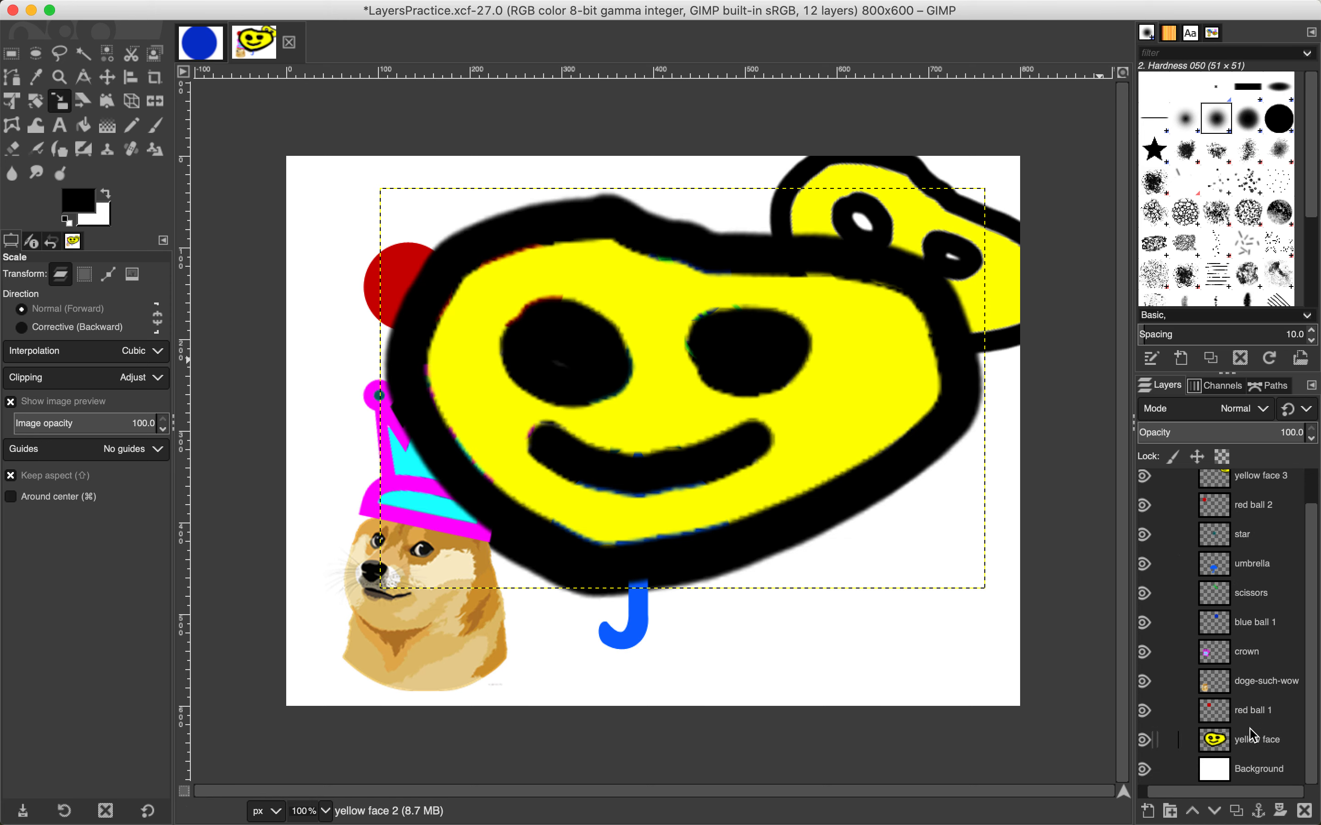
pyautogui.scroll(2, 1255, 737)
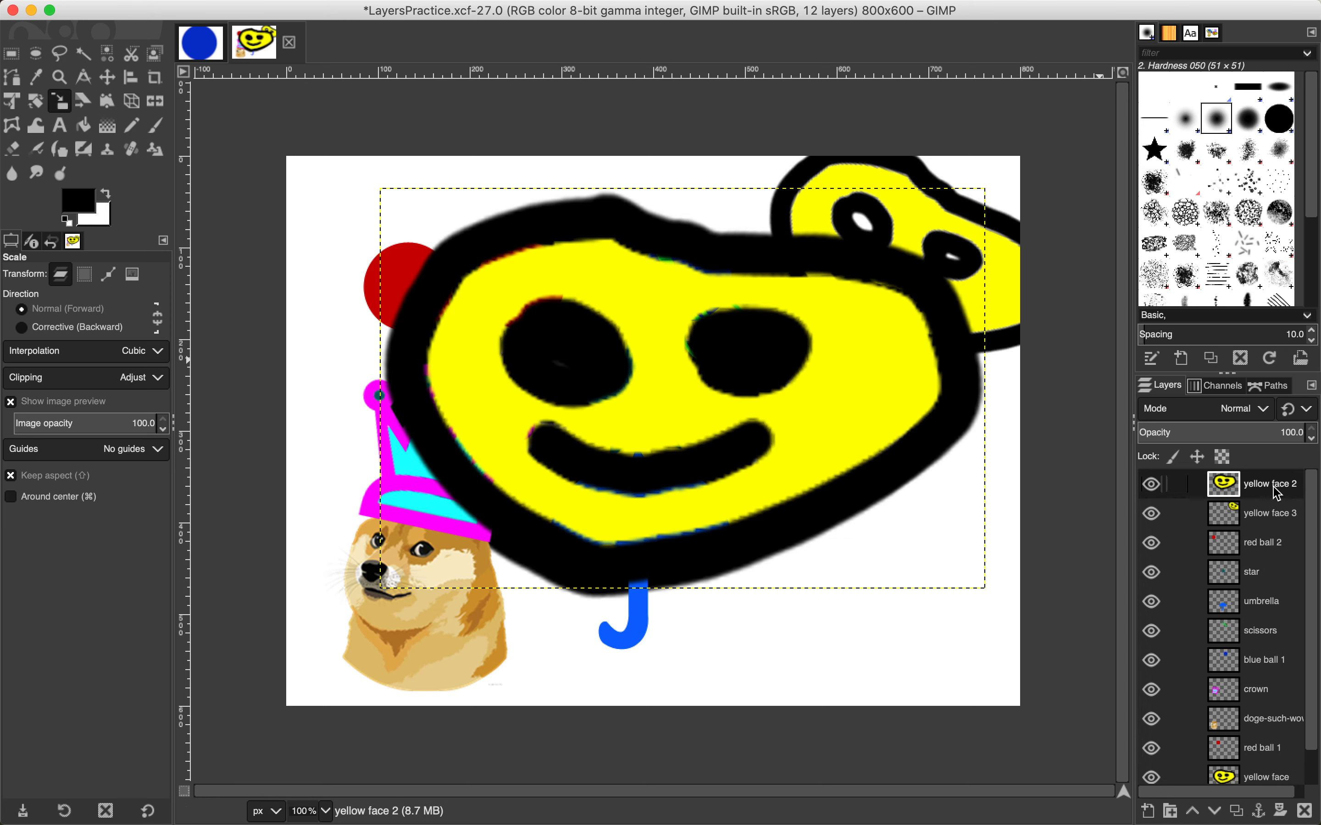
# Find Playback by searching the actions for "play", preview the layer animation, pause it and close the preview
pyautogui.moveTo(601, 3)
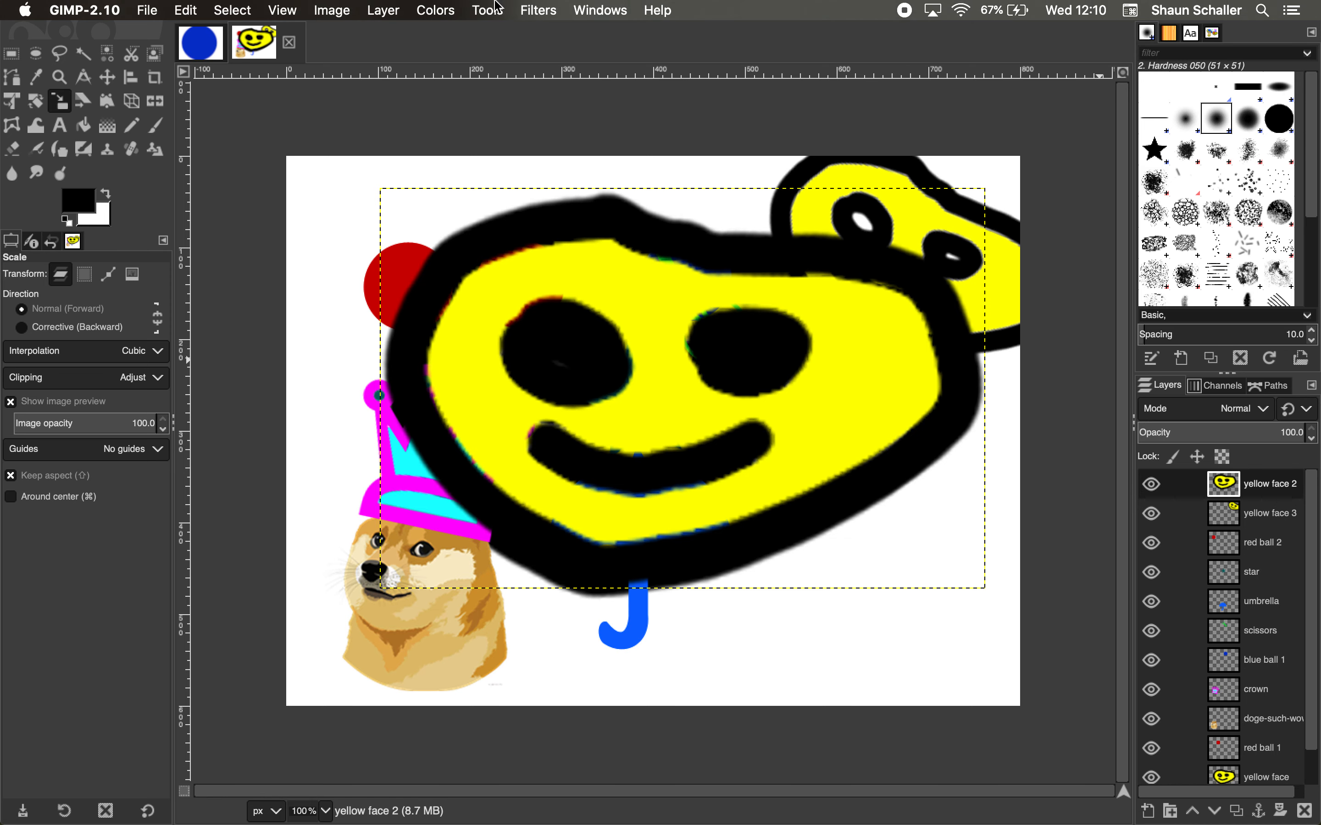
pyautogui.press('/')
pyautogui.write('play')
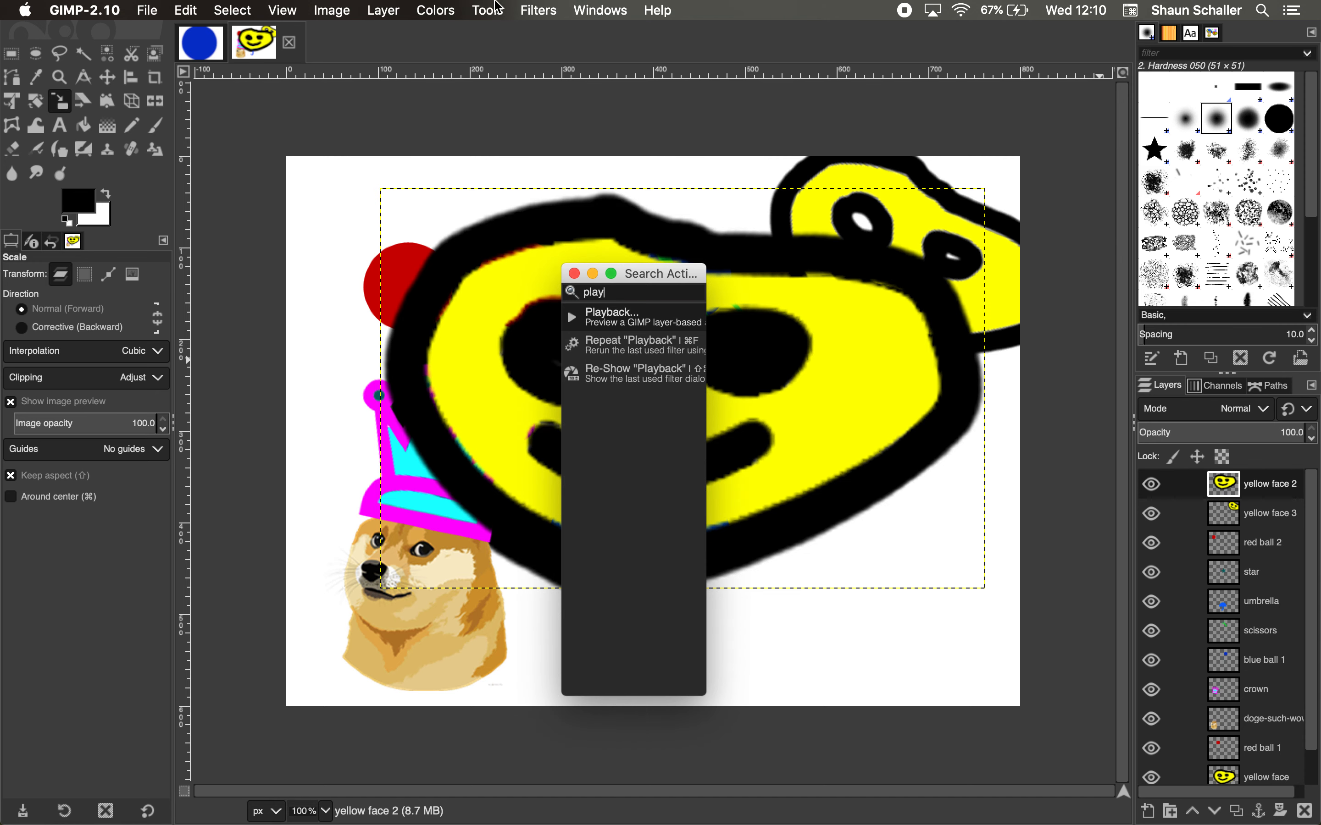
pyautogui.press('Return')
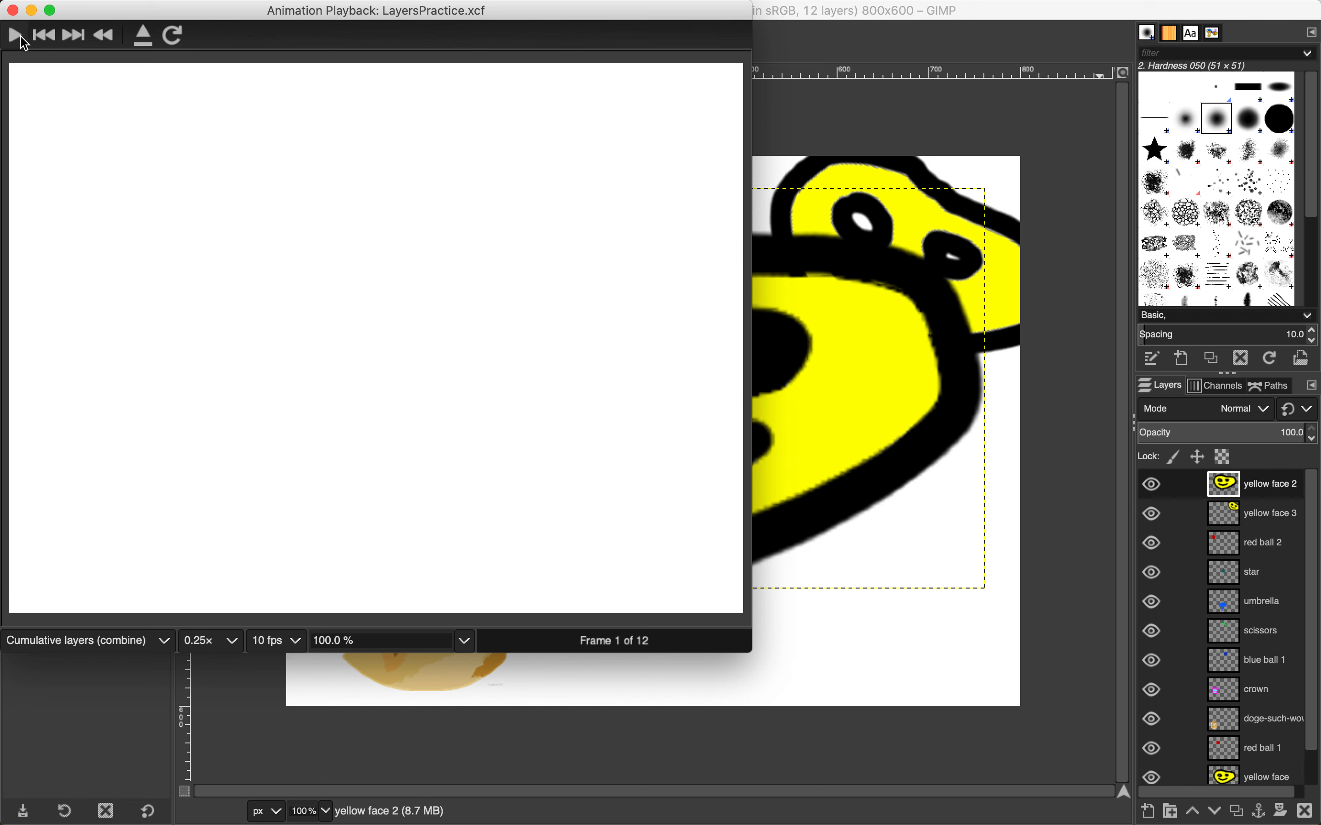
pyautogui.click(22, 38)
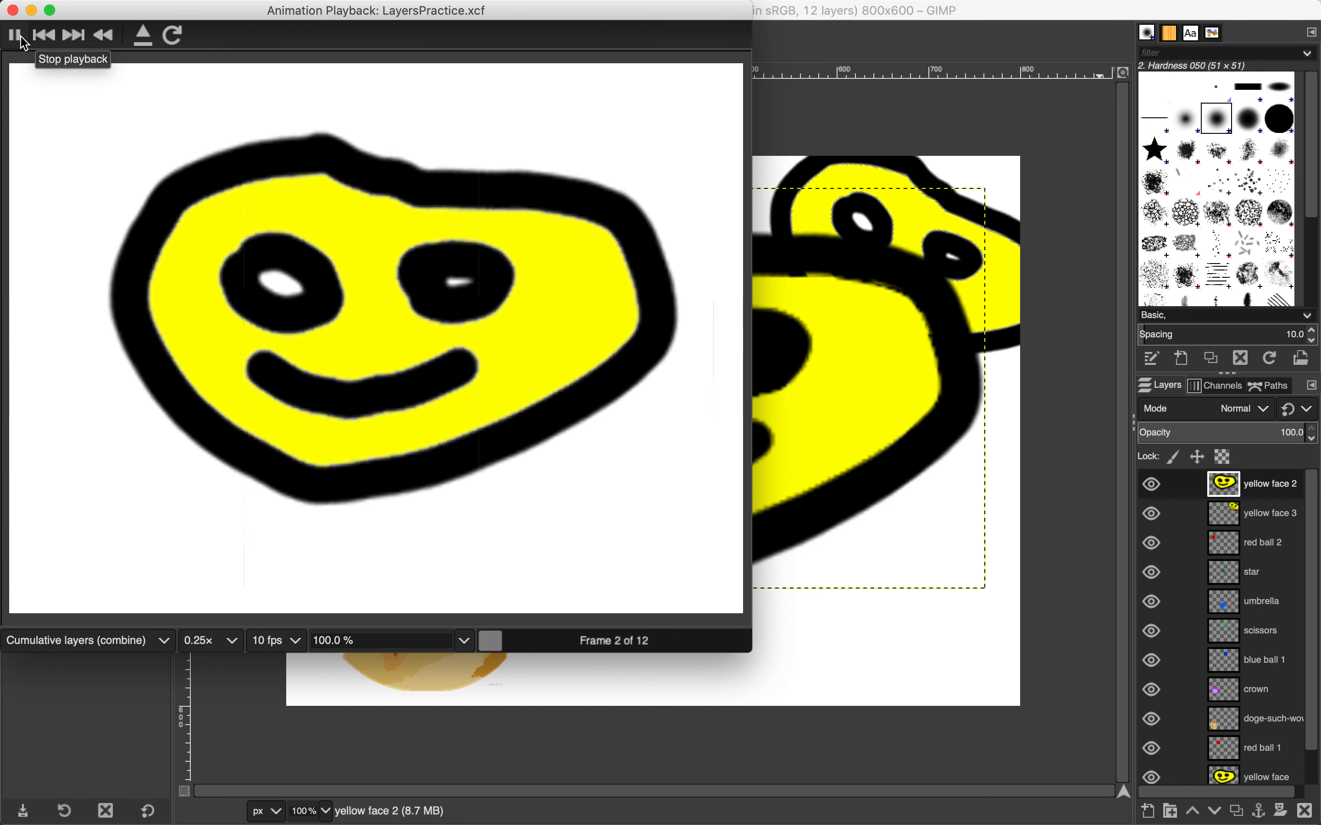
pyautogui.click(16, 36)
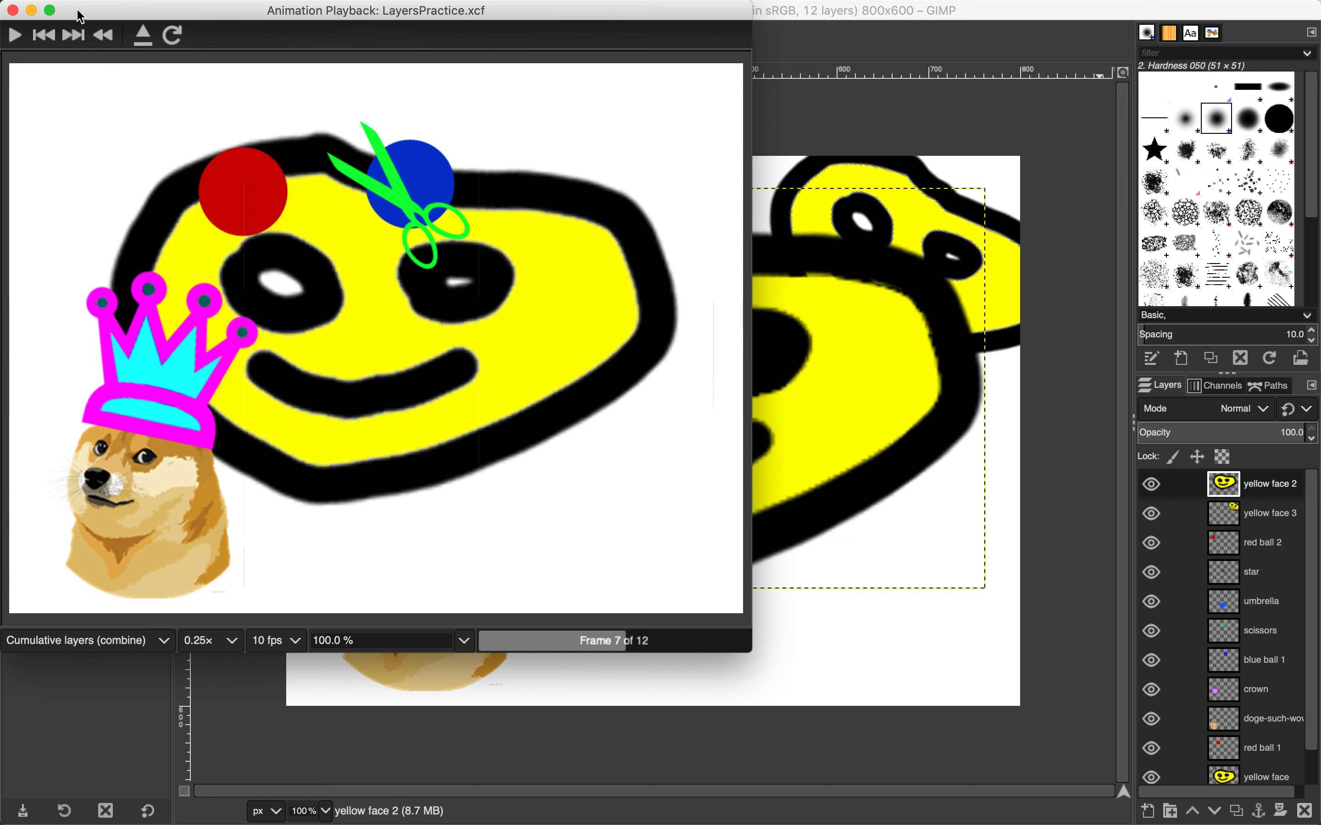
pyautogui.moveTo(80, 16); pyautogui.dragTo(219, 17)
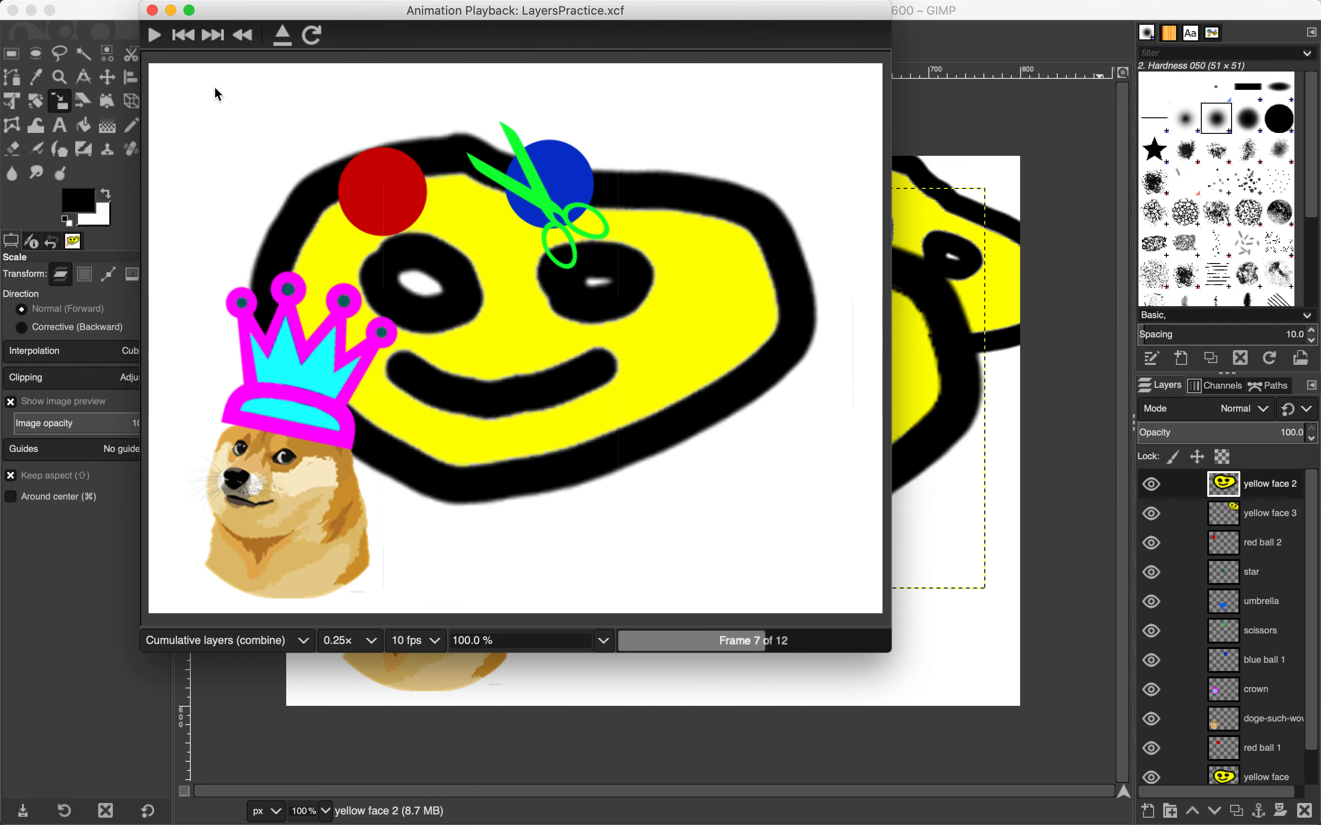
pyautogui.click(154, 12)
pyautogui.click(153, 12)
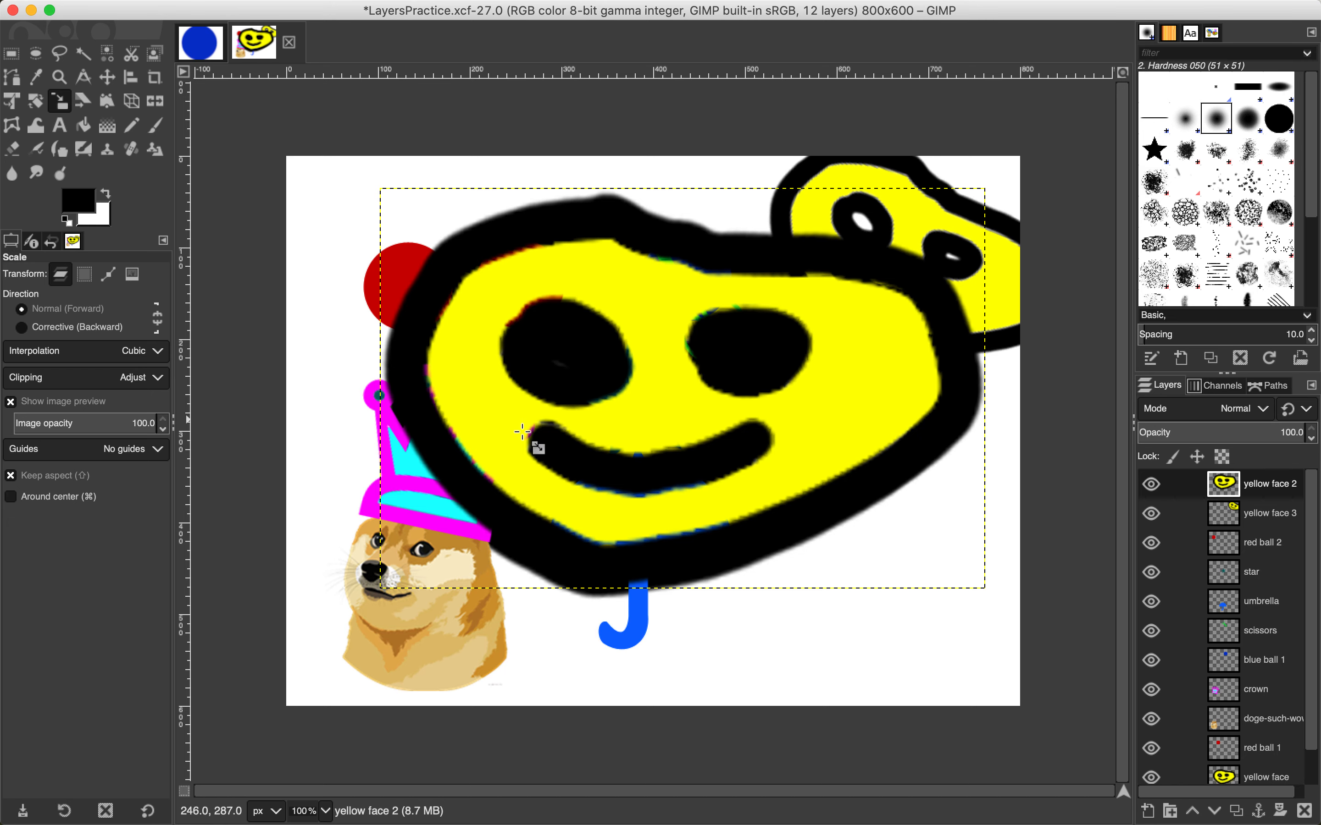
# Start exporting the image under a new name and set the file name to AnimationPracitce1.gif
pyautogui.moveTo(513, 7)
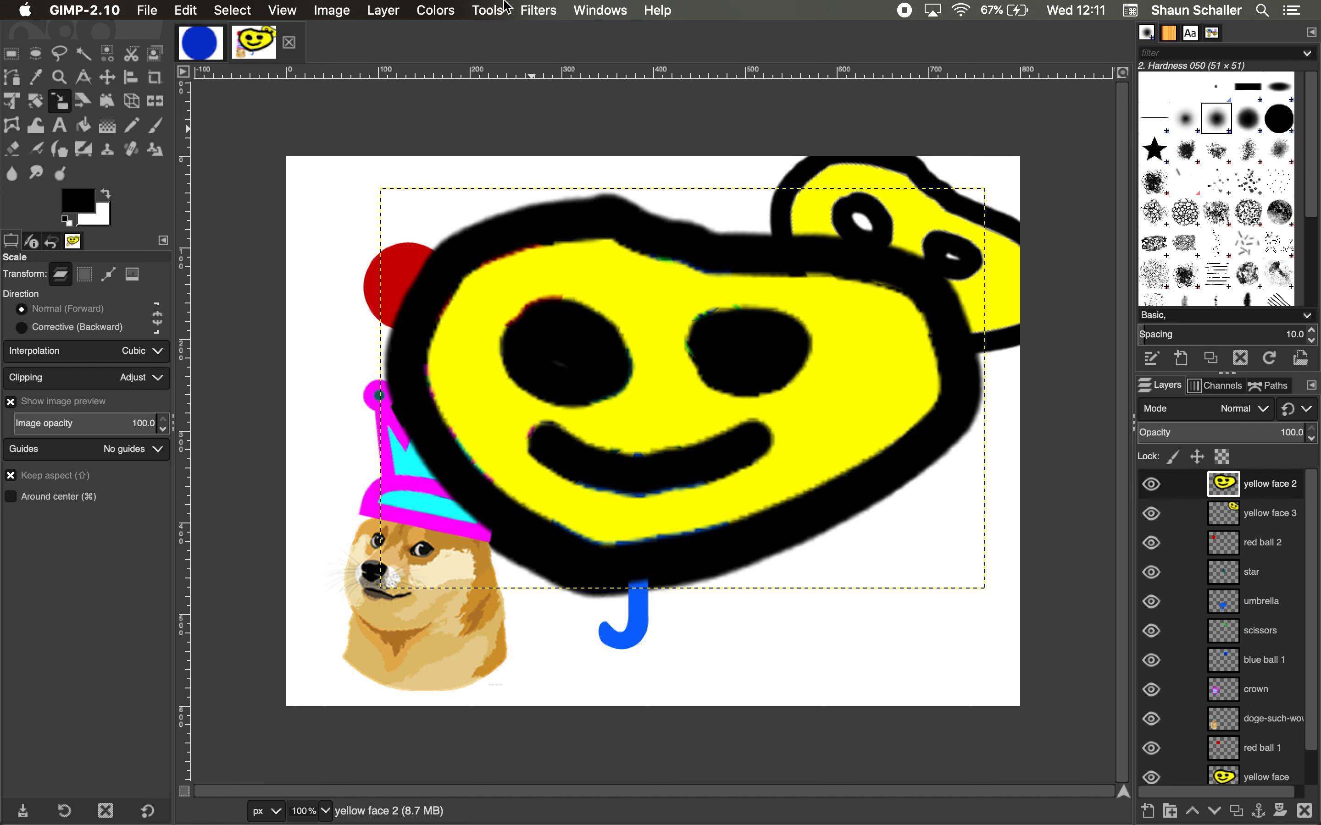
pyautogui.click(148, 8)
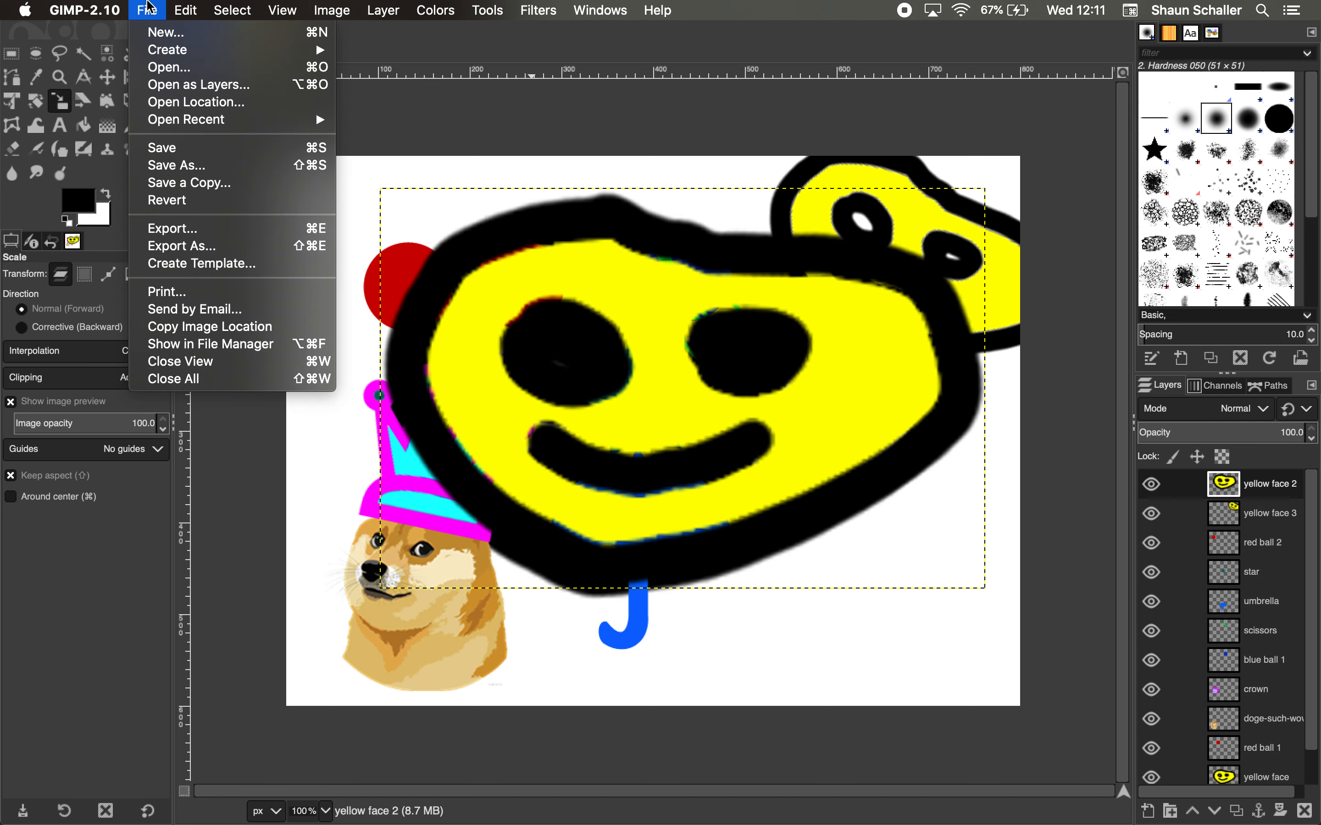
pyautogui.click(175, 246)
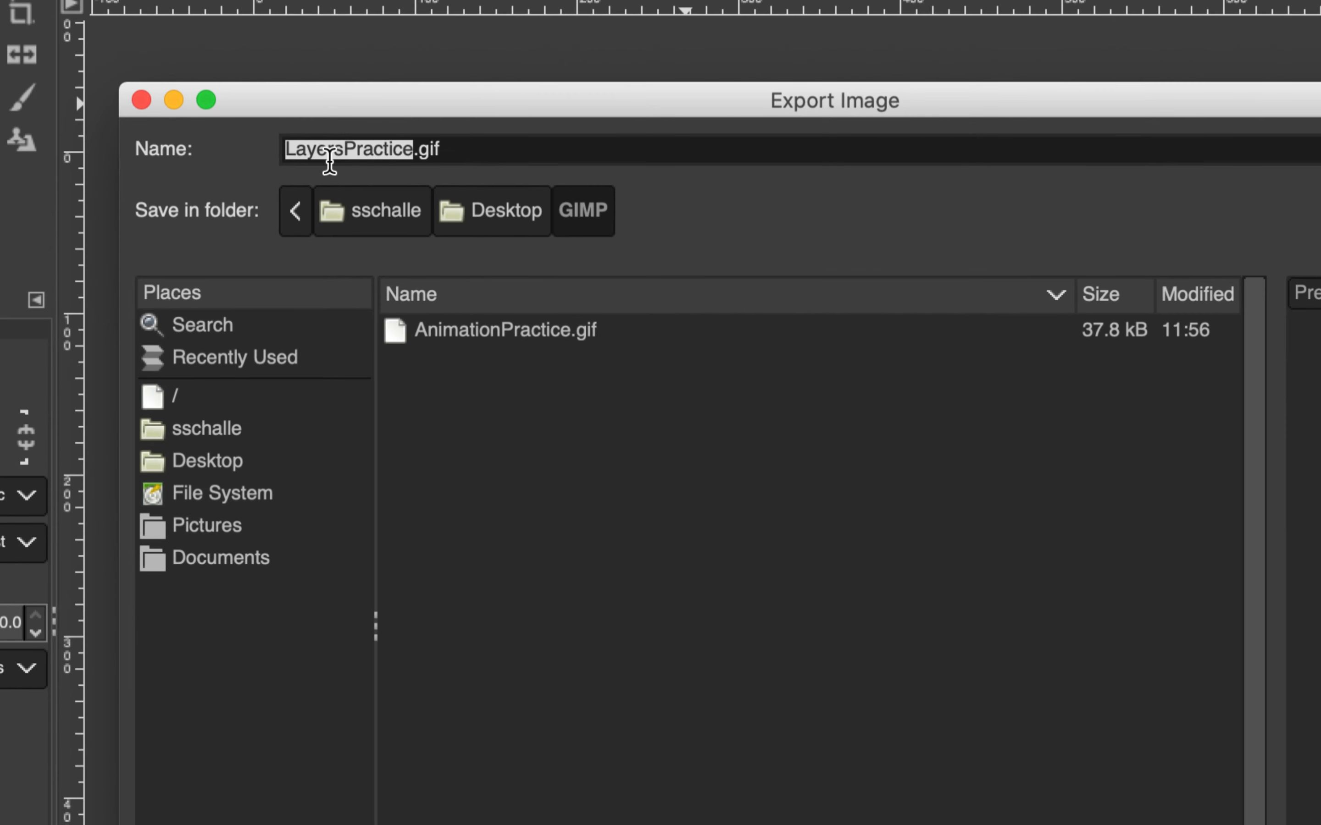
pyautogui.click(370, 146)
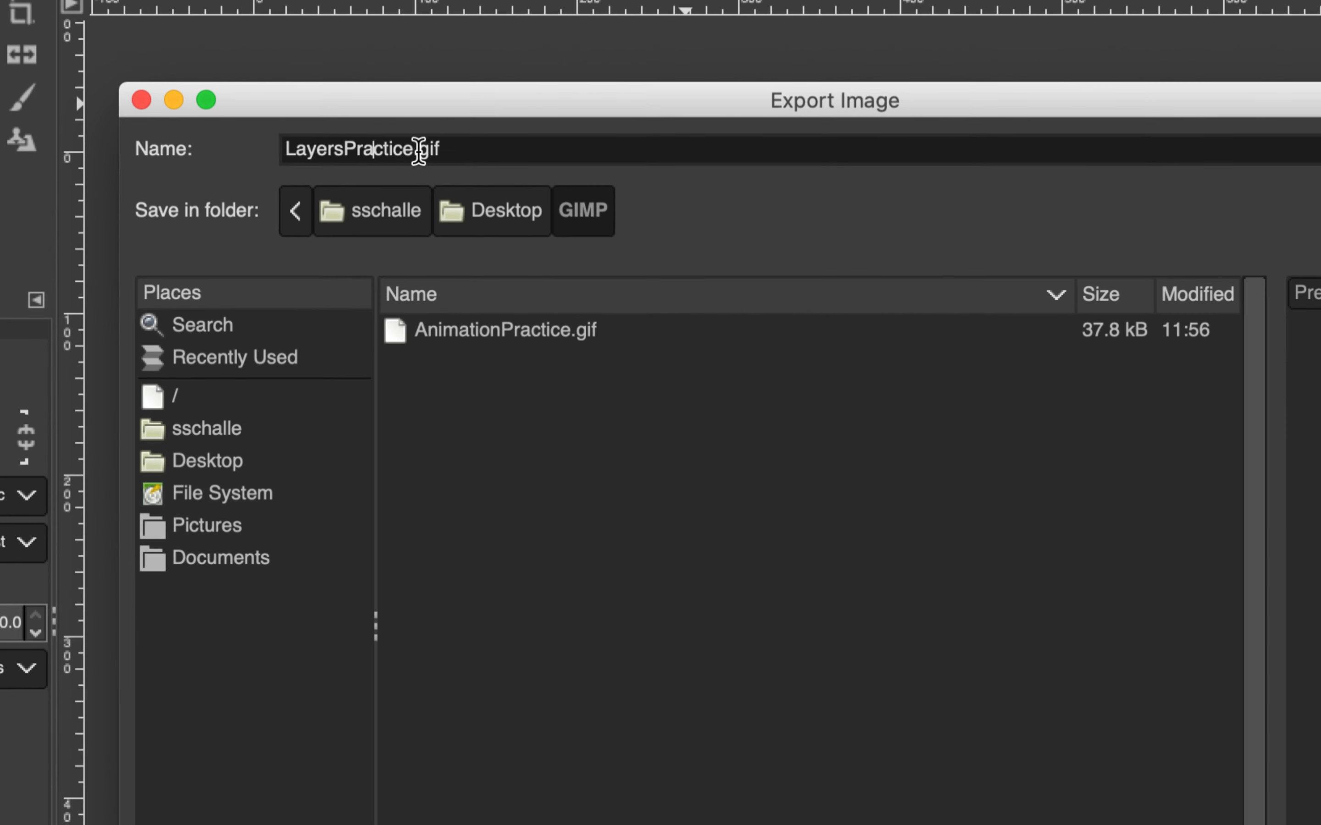
pyautogui.moveTo(412, 150); pyautogui.dragTo(190, 140)
pyautogui.write('Animation')
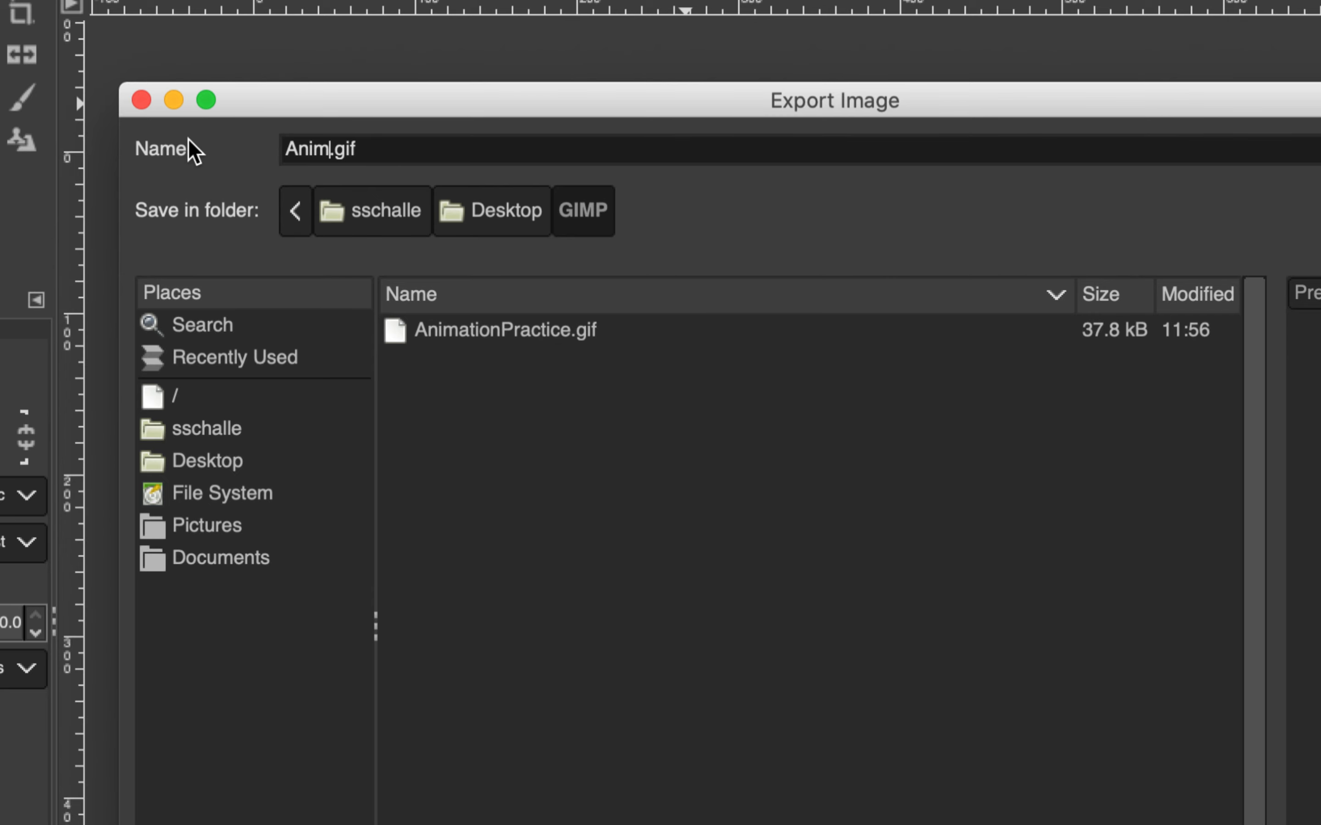
pyautogui.write('Pracitce')
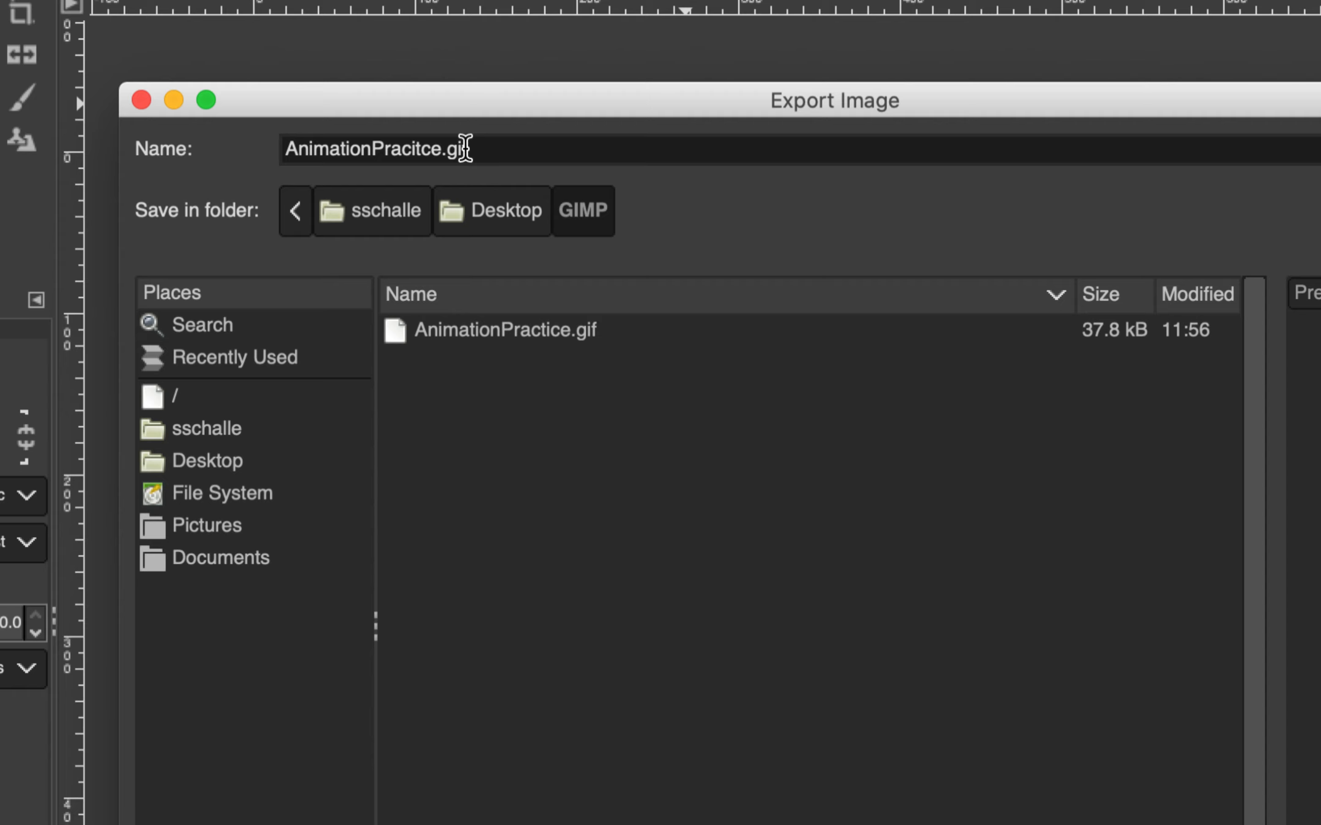
pyautogui.write('1')
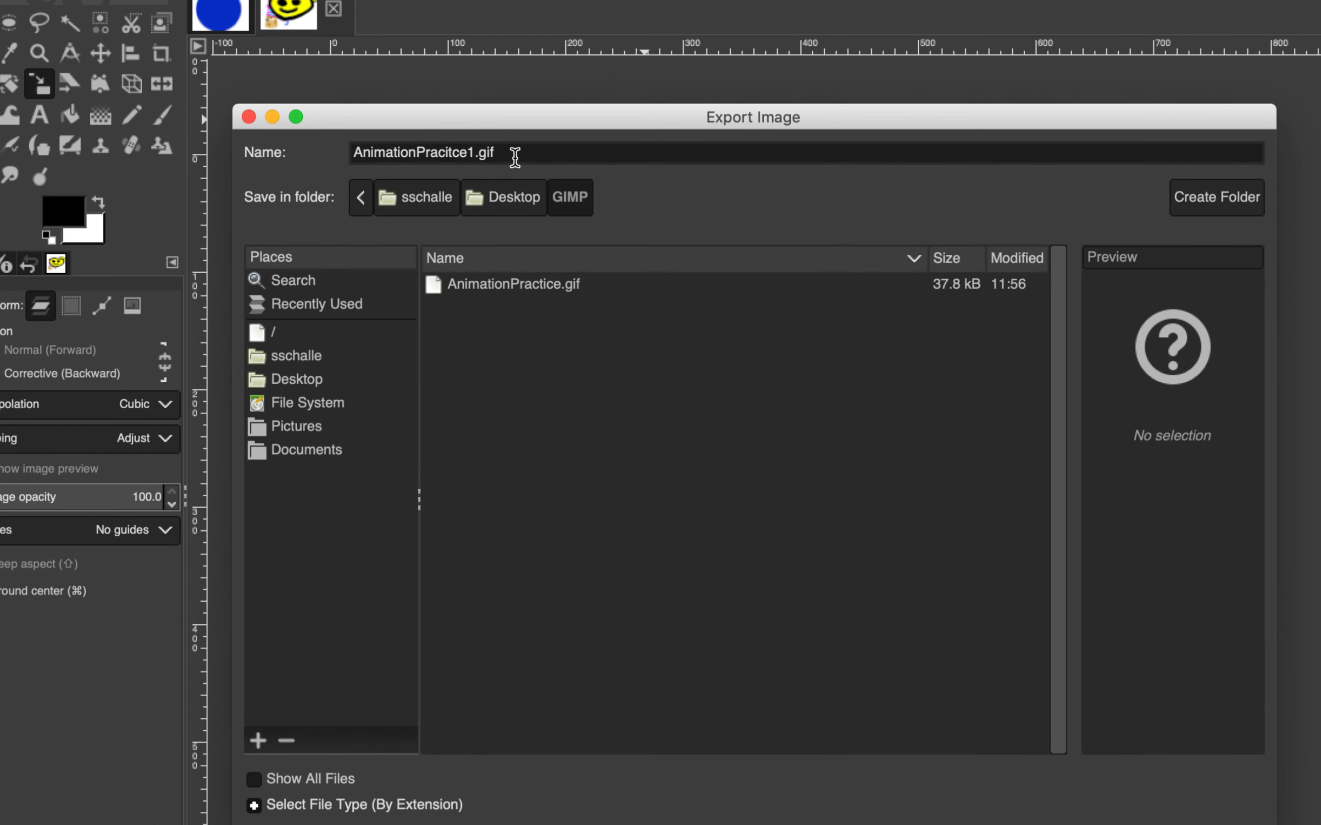
pyautogui.click(503, 149)
pyautogui.doubleClick(483, 153)
pyautogui.click(508, 152)
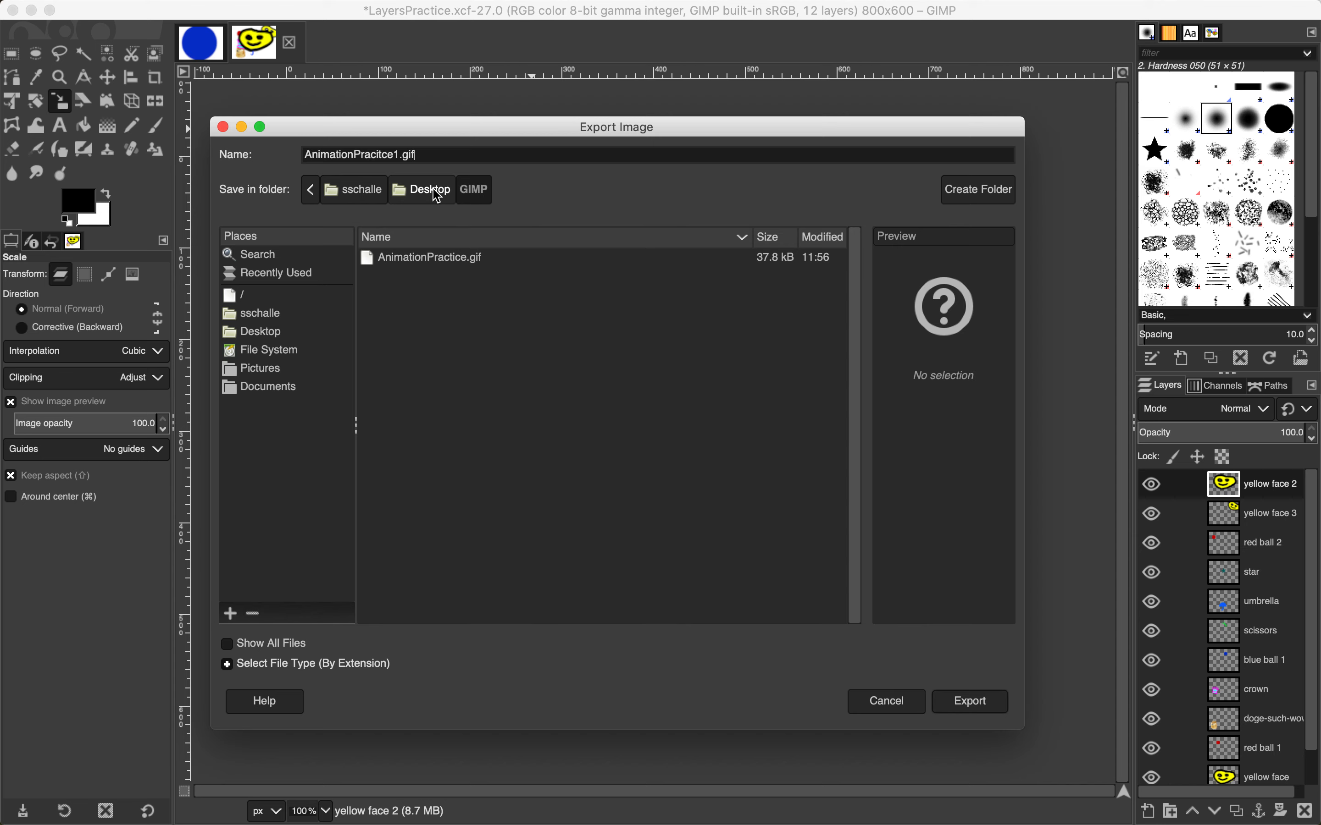
# Save the export into the GIMP folder on the Desktop and crop all layers to the image borders
pyautogui.click(436, 191)
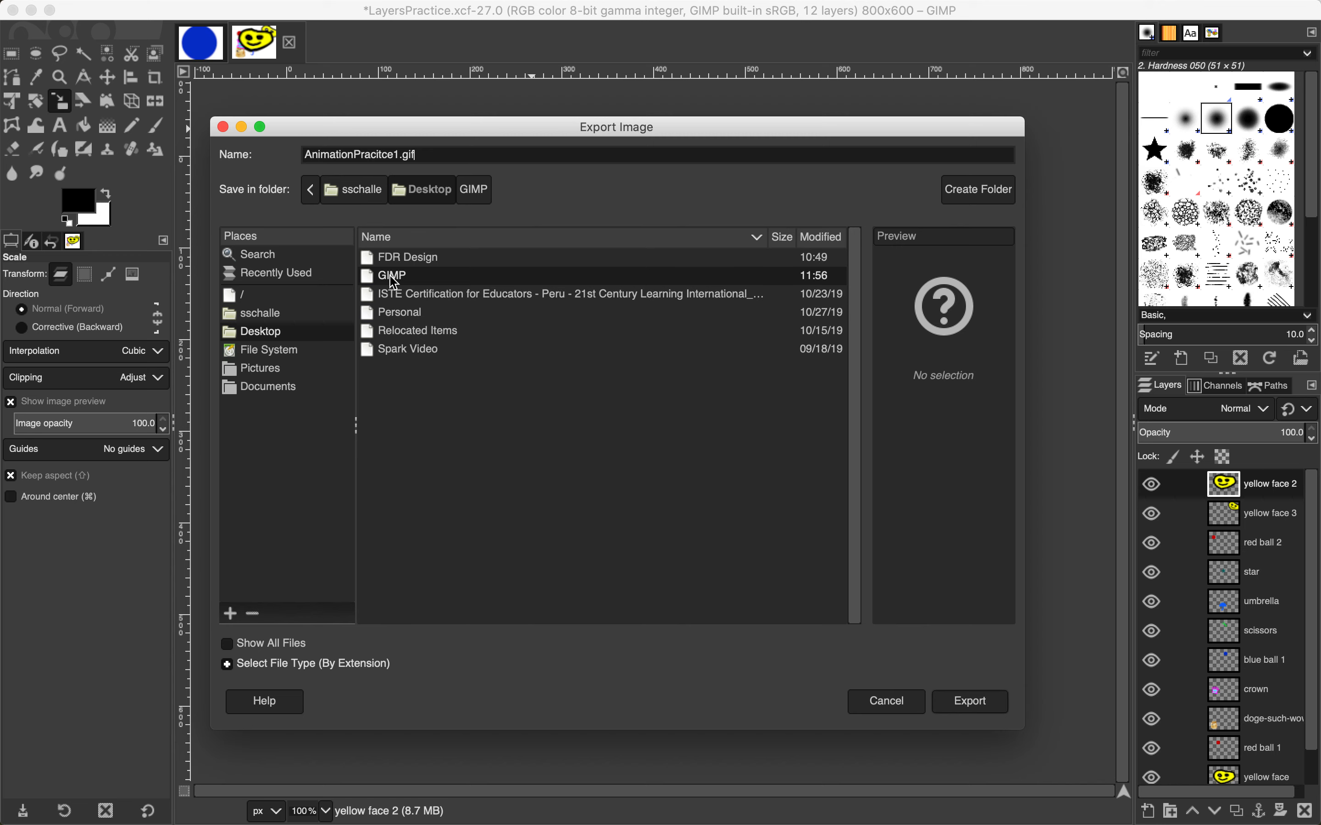
pyautogui.doubleClick(394, 278)
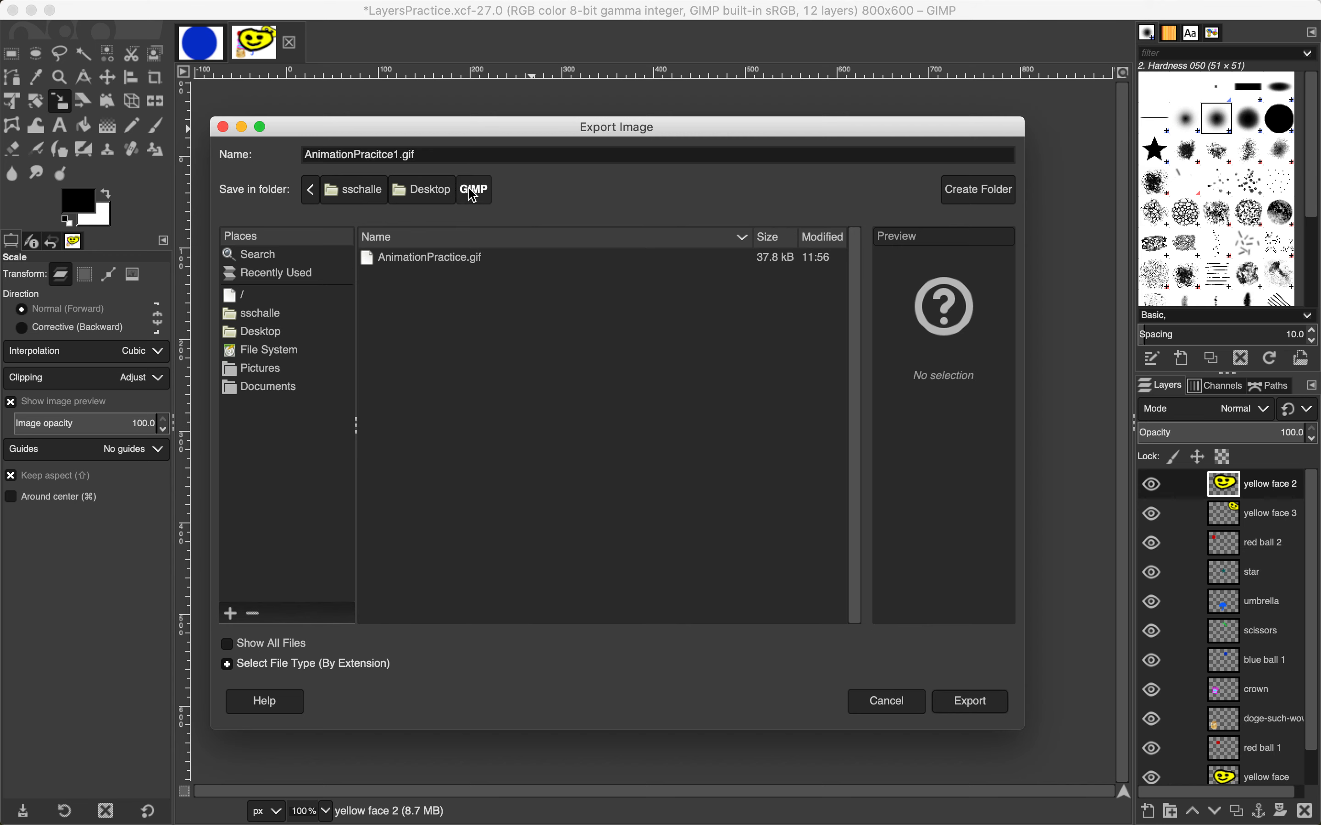
pyautogui.click(977, 707)
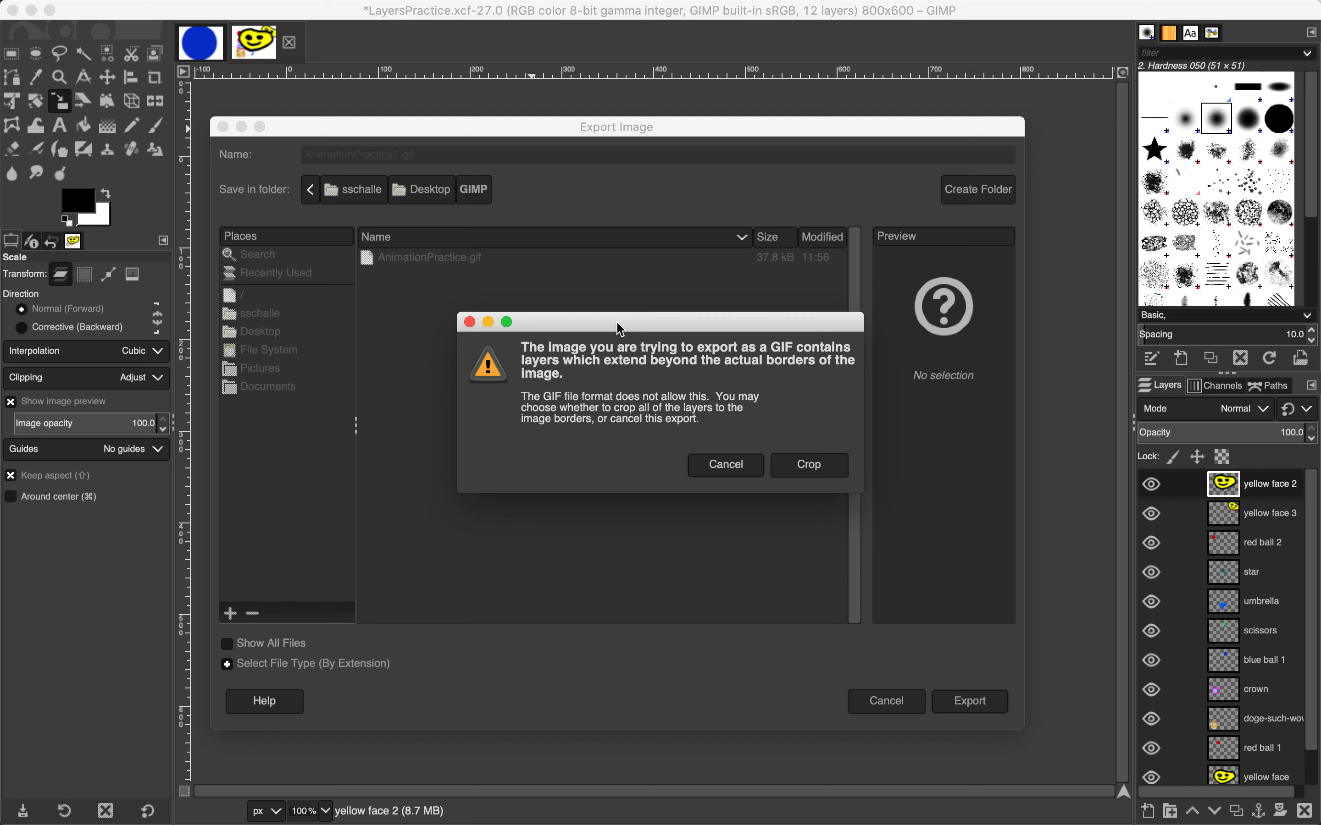
pyautogui.moveTo(620, 328); pyautogui.dragTo(593, 299)
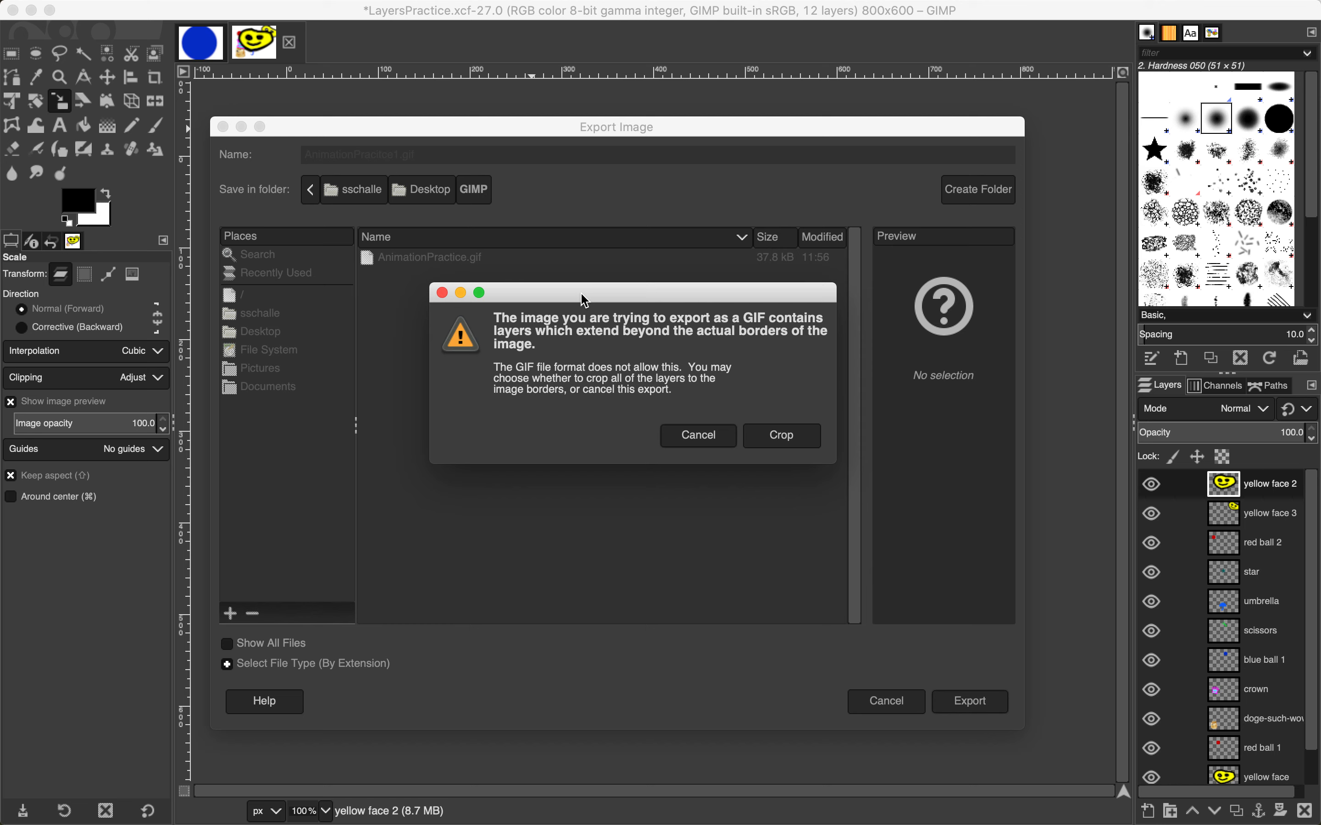
pyautogui.click(779, 435)
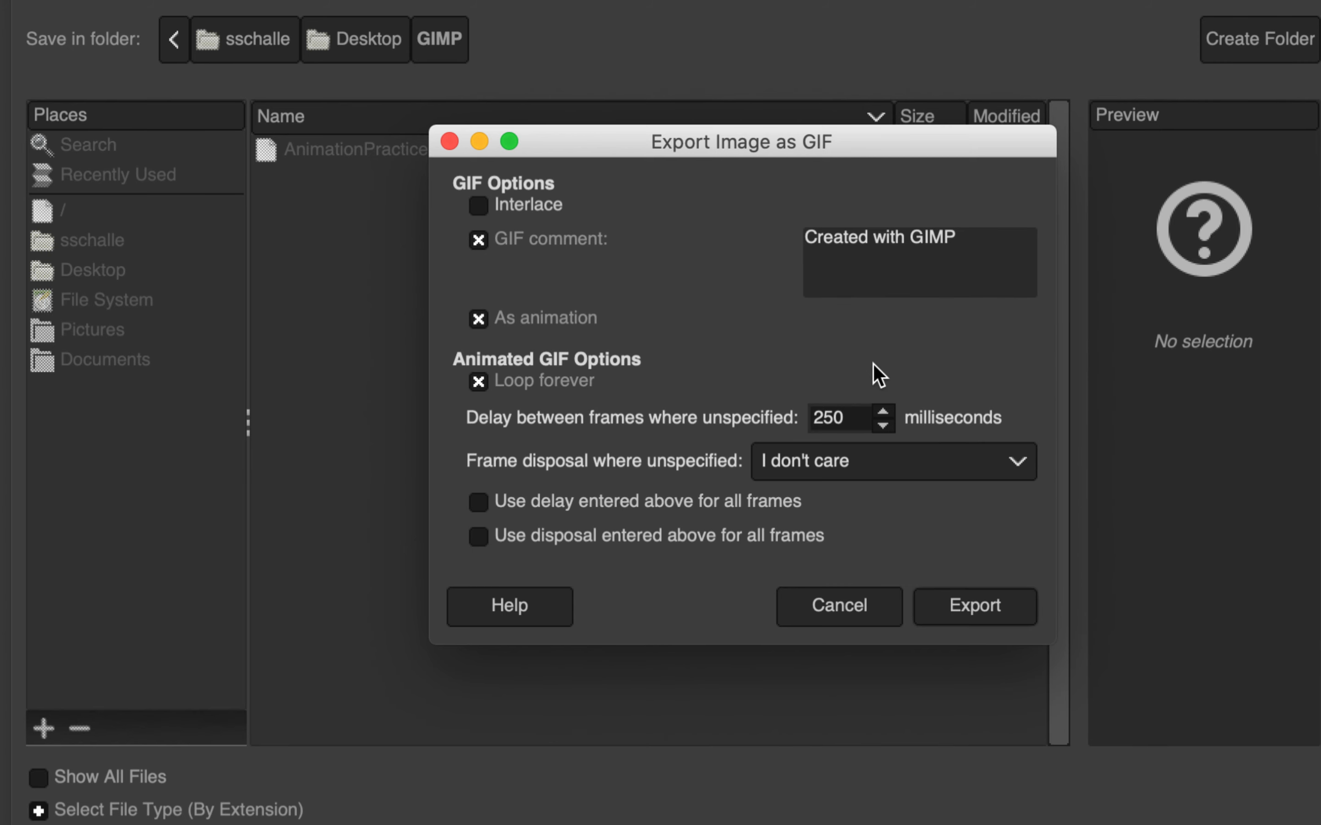
# Export the image as an endlessly looping animated GIF with a 250 millisecond delay between frames
pyautogui.moveTo(839, 418); pyautogui.dragTo(802, 416)
pyautogui.click(859, 419)
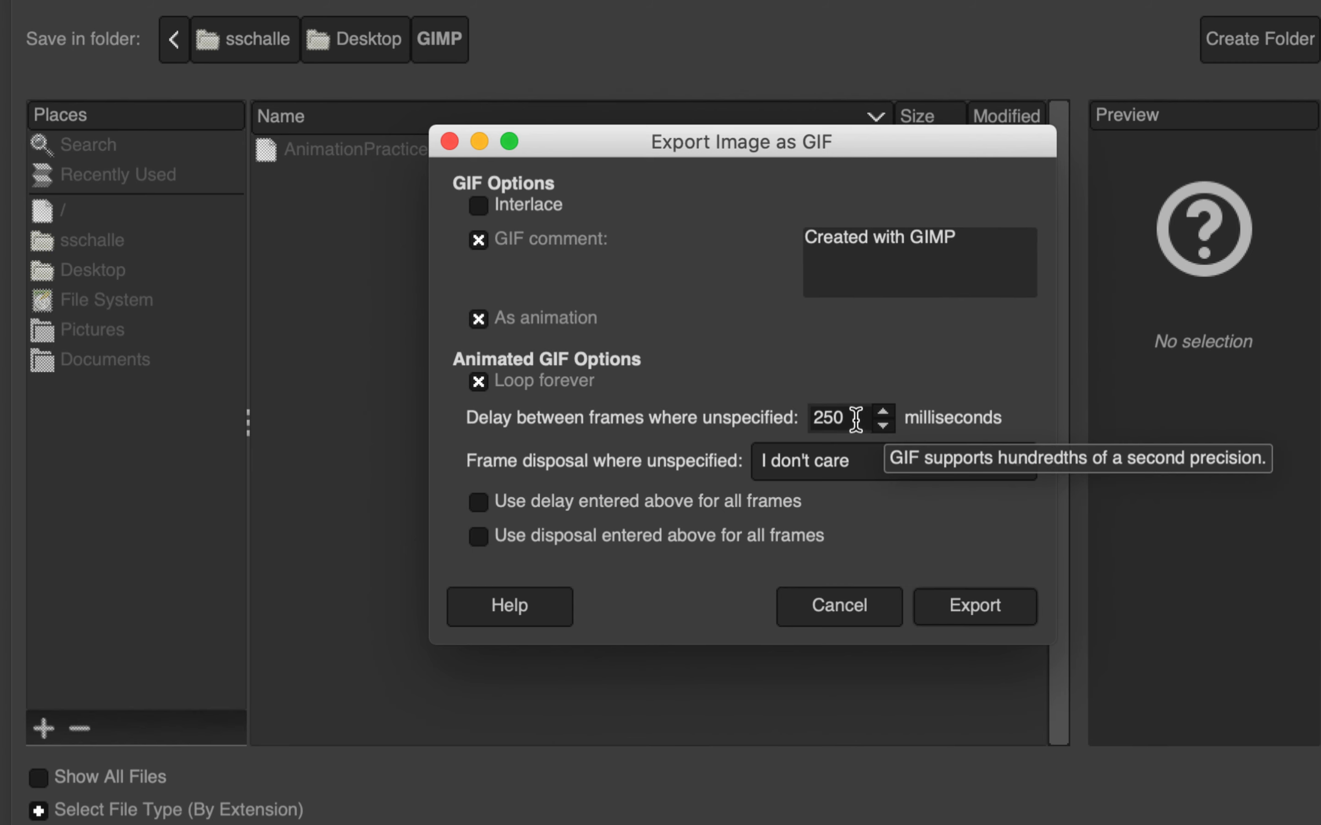
pyautogui.moveTo(856, 419); pyautogui.dragTo(811, 415)
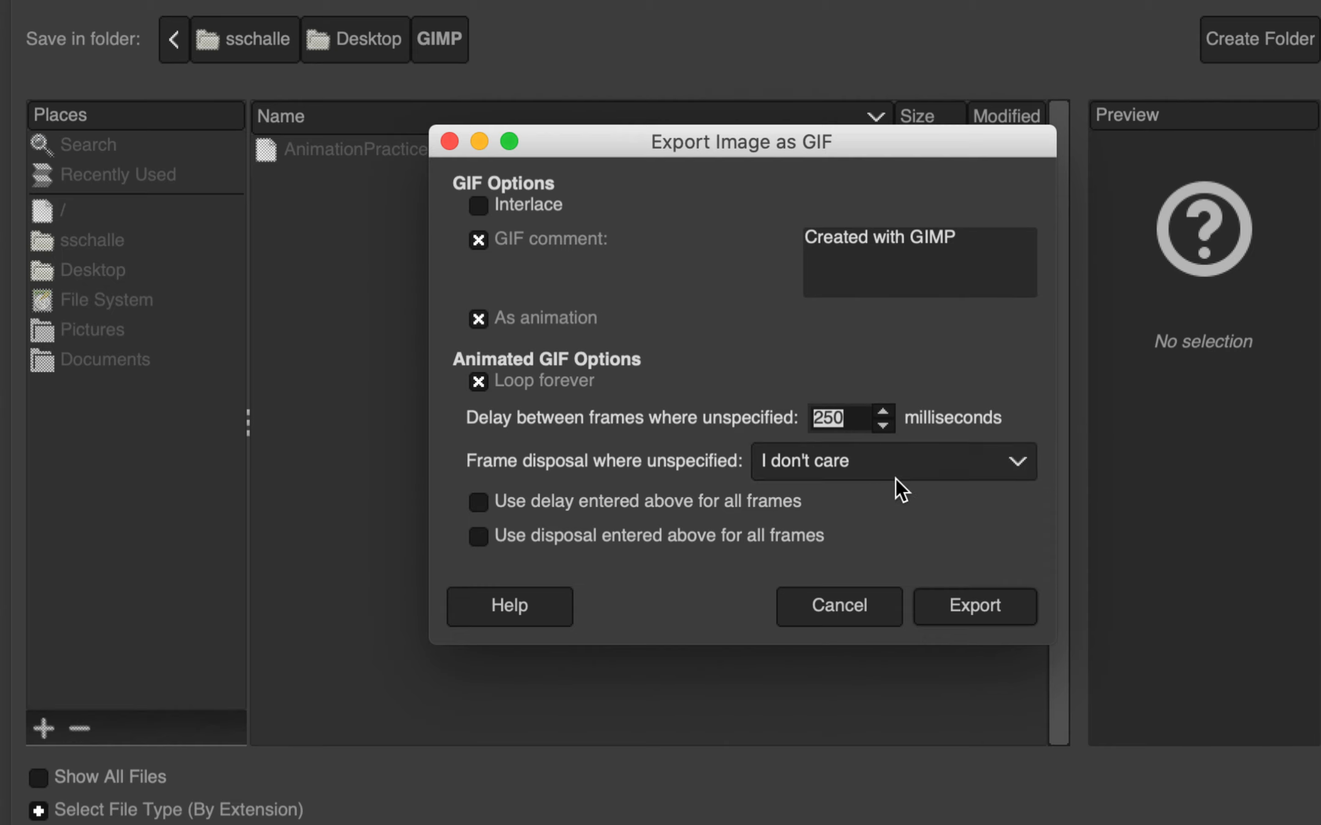
pyautogui.click(961, 616)
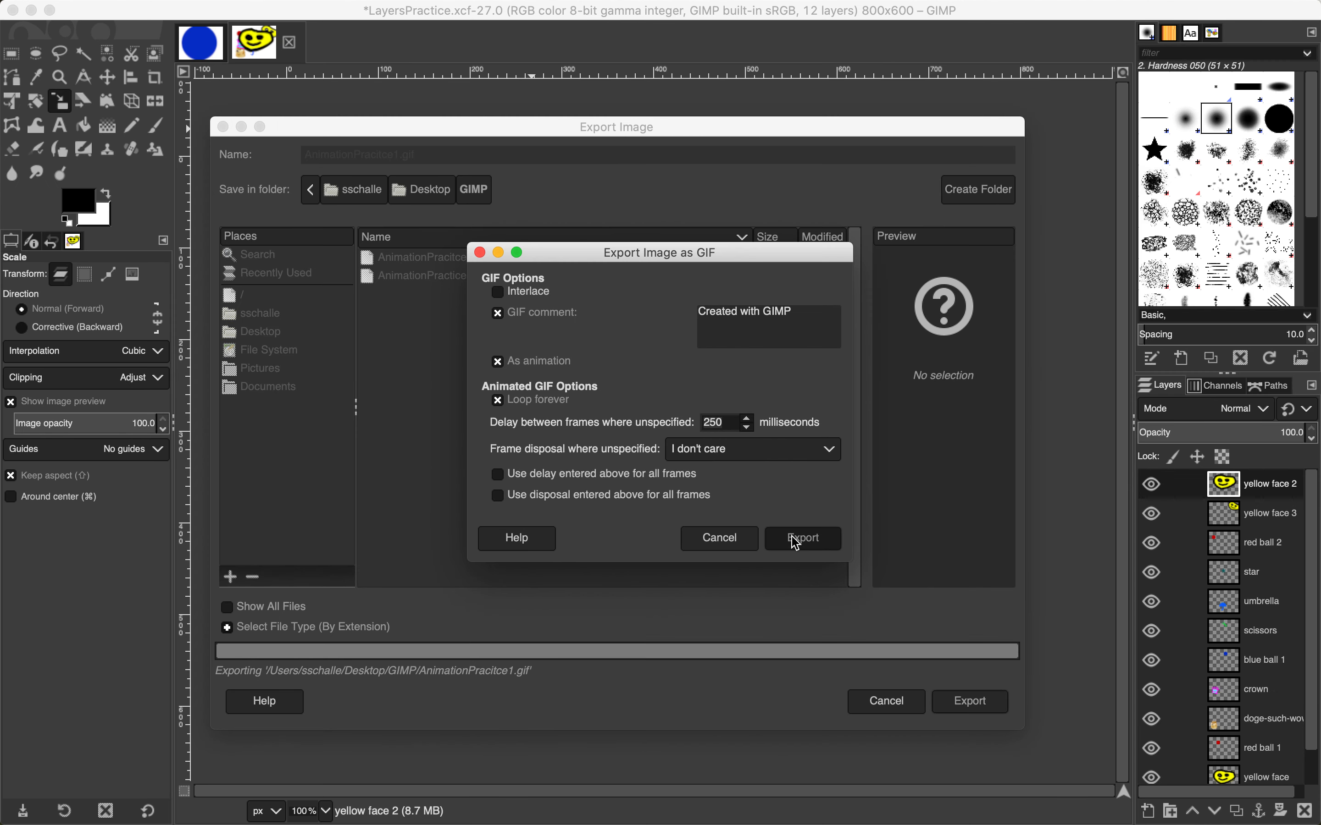
pyautogui.click(798, 539)
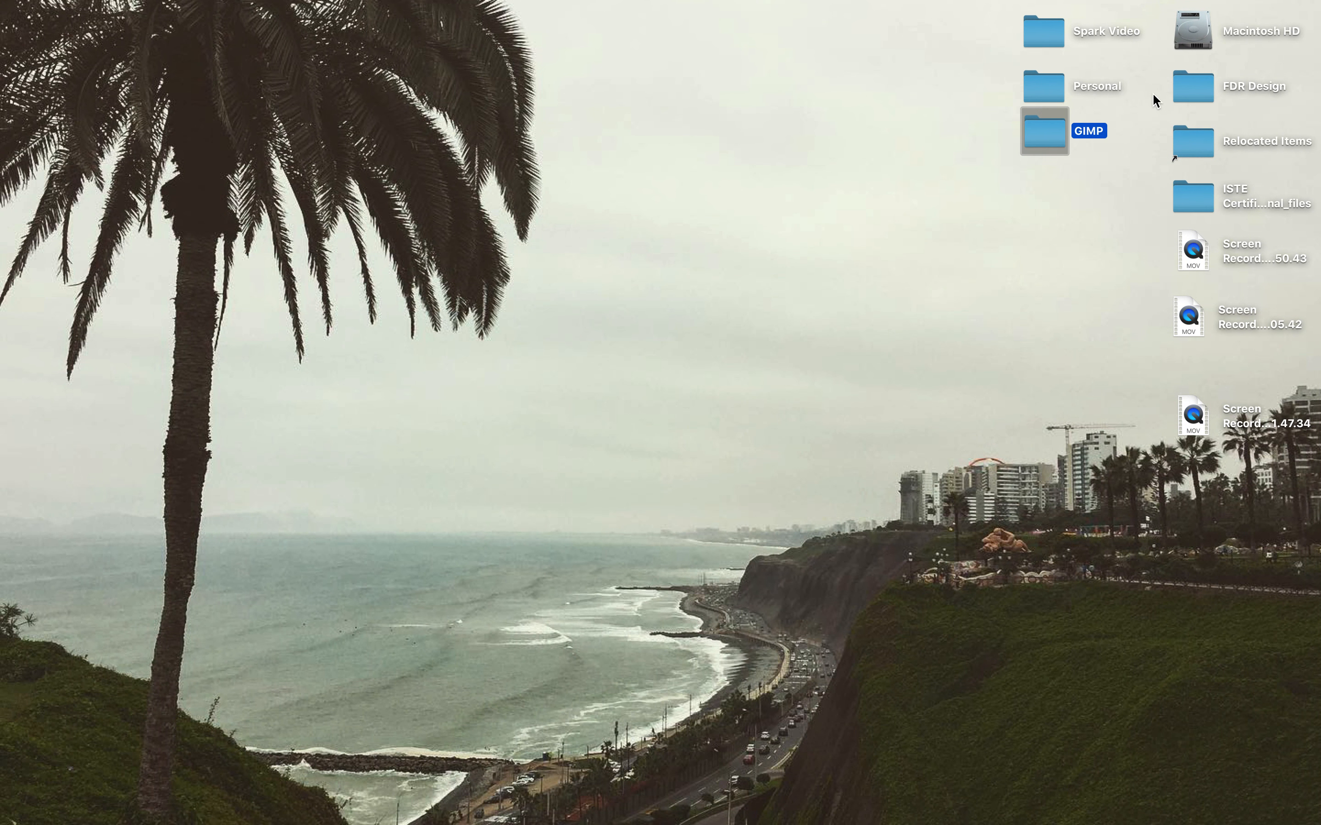
# Open AnimationPracitce1.gif from the desktop's GIMP folder in Google Chrome, watch the animation and close it
pyautogui.doubleClick(1056, 131)
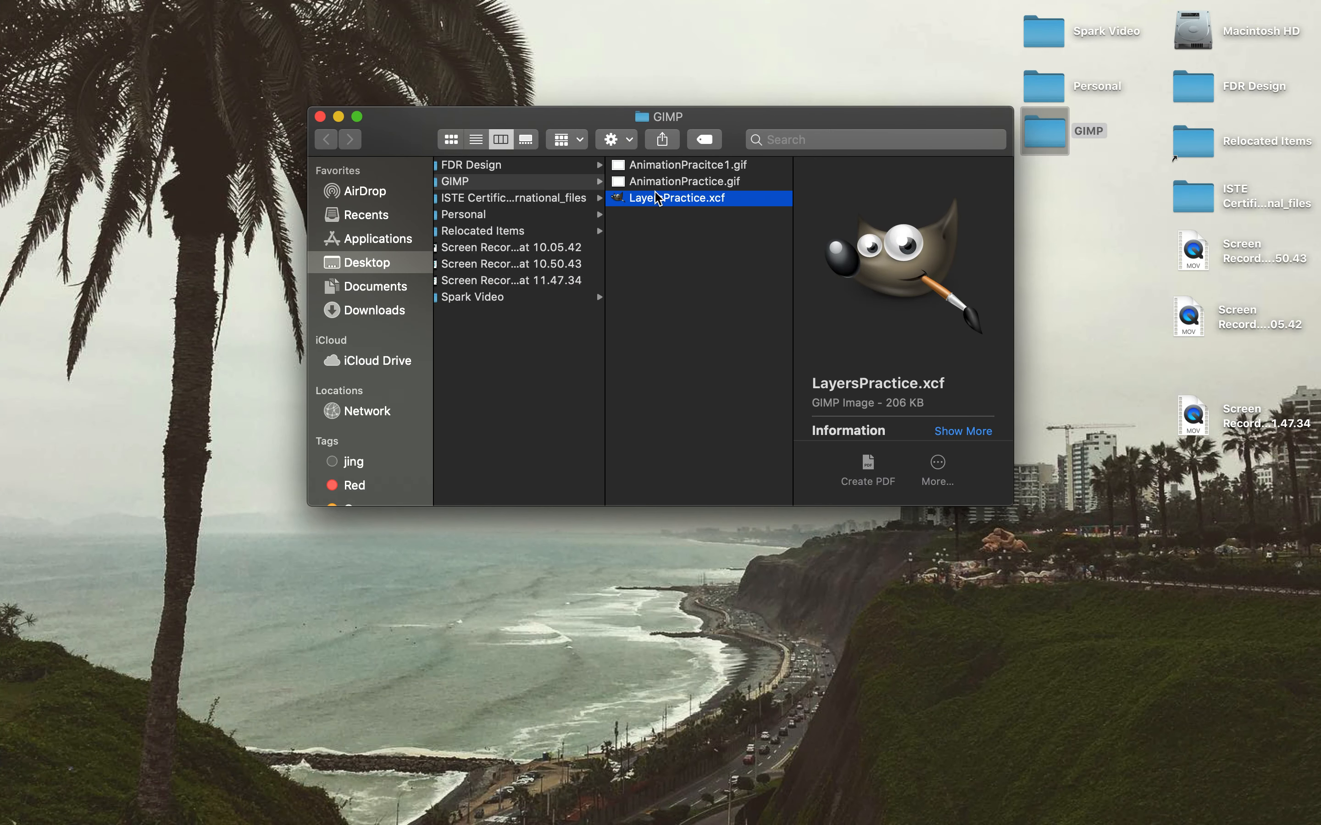
pyautogui.click(720, 168)
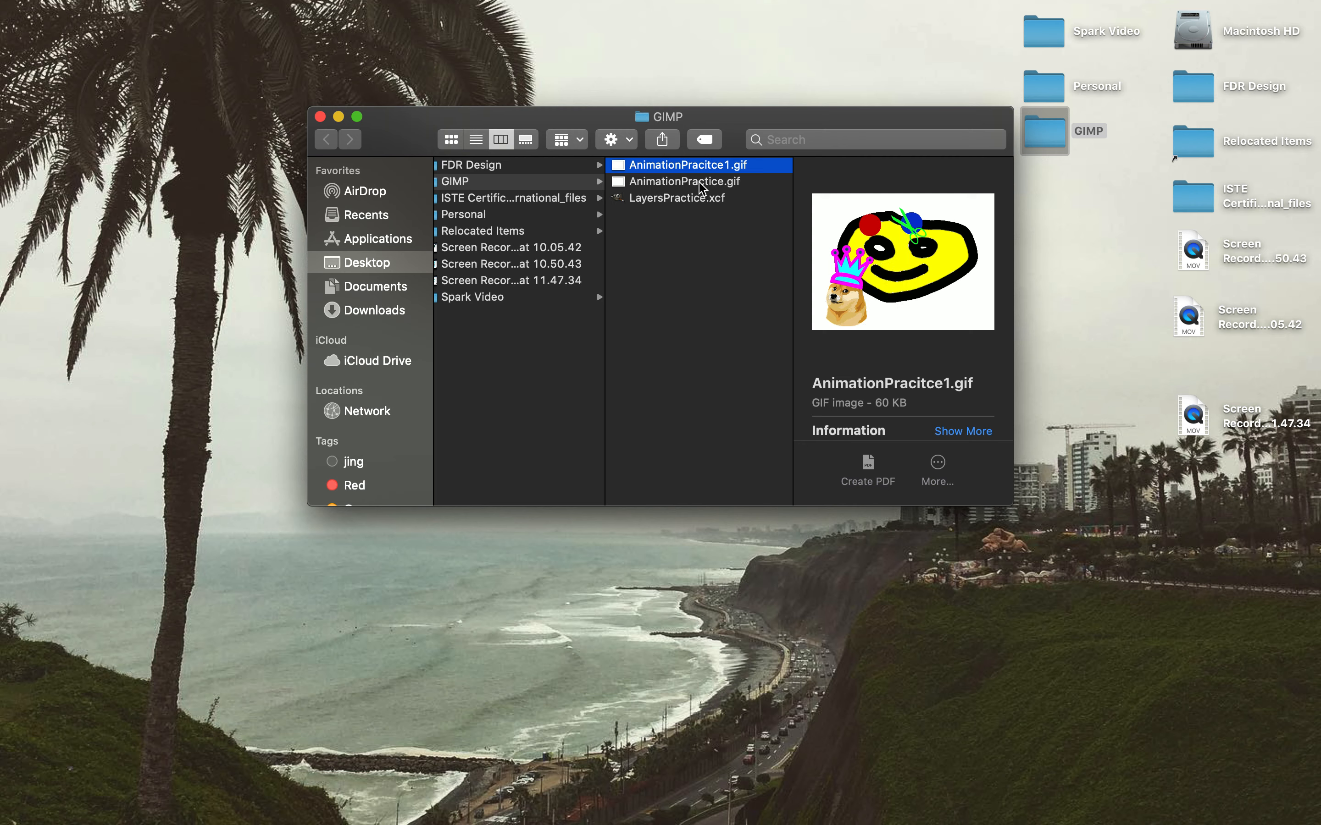
pyautogui.rightClick(689, 166)
pyautogui.moveTo(698, 188)
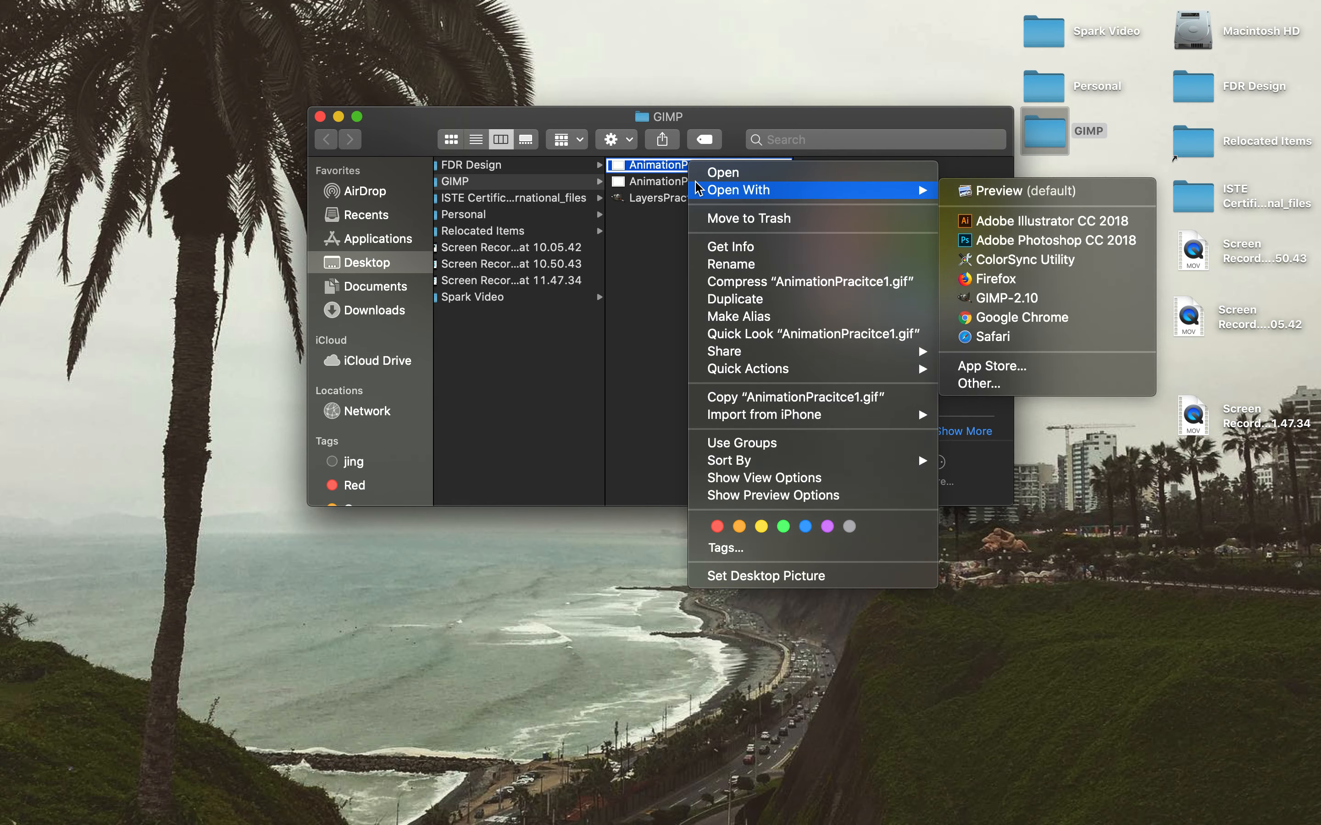
pyautogui.click(982, 320)
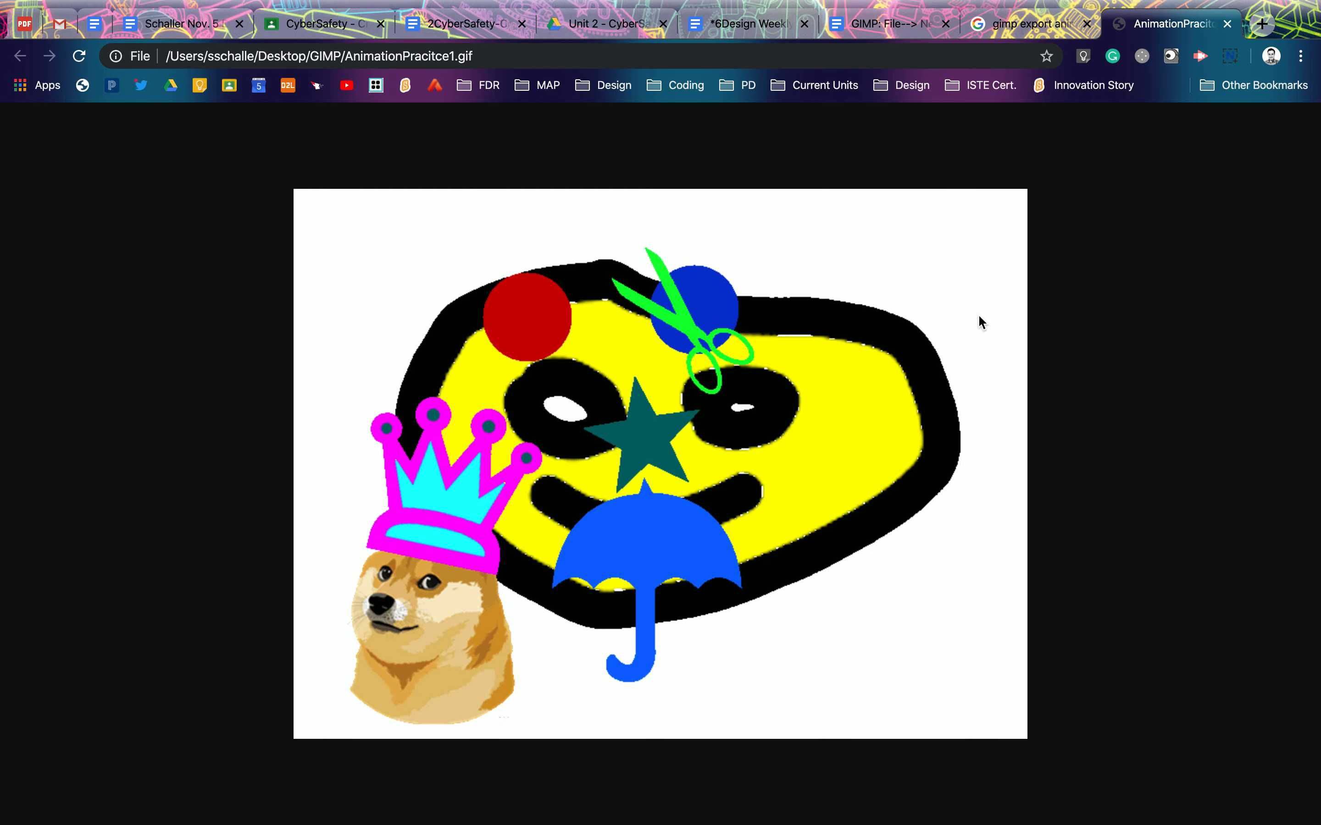
pyautogui.press('super+w')
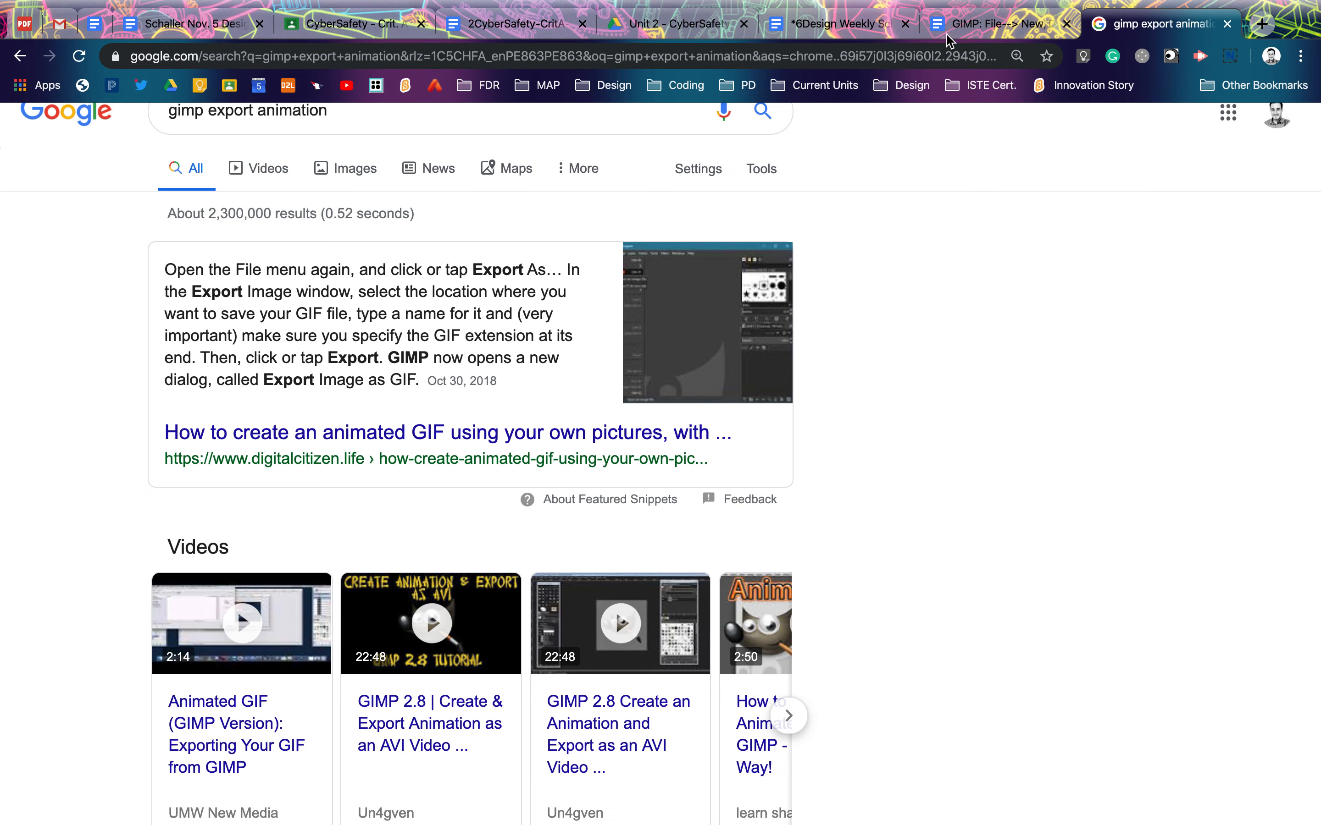
# Switch to the 2CyberSafety-CritA-Empathize&Define* document and go to the Animated GIF table just before section A.4
pyautogui.click(974, 25)
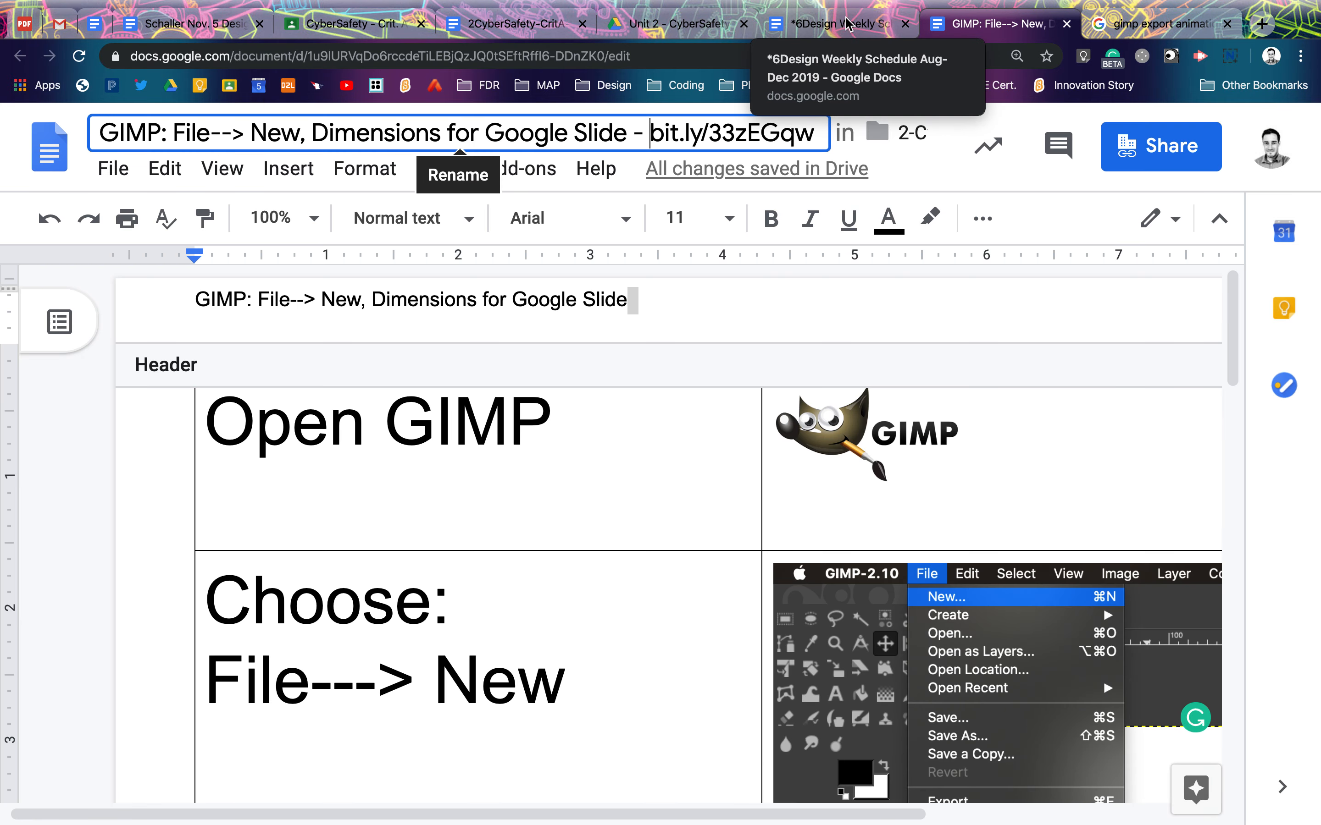
pyautogui.click(846, 25)
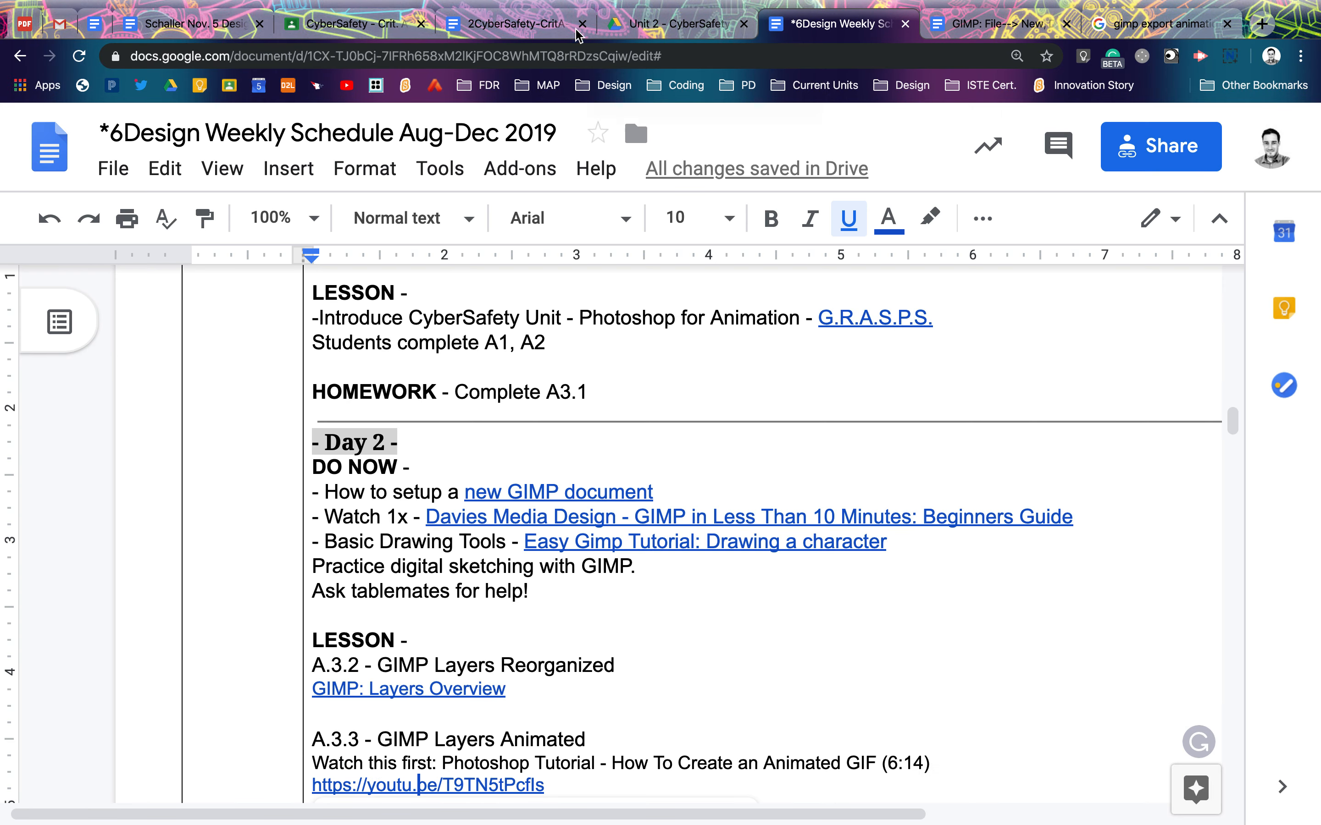
pyautogui.click(491, 22)
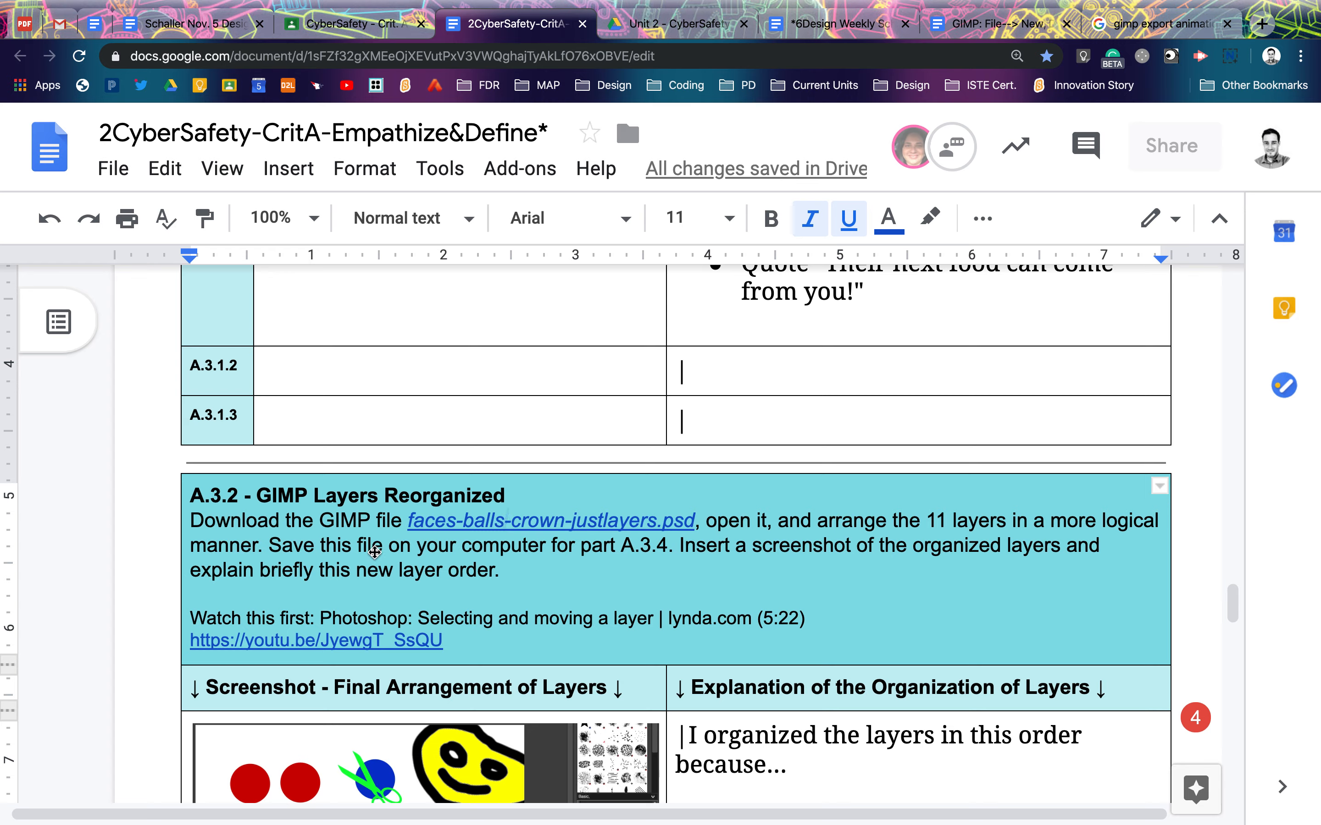
pyautogui.scroll(-15, 374, 552)
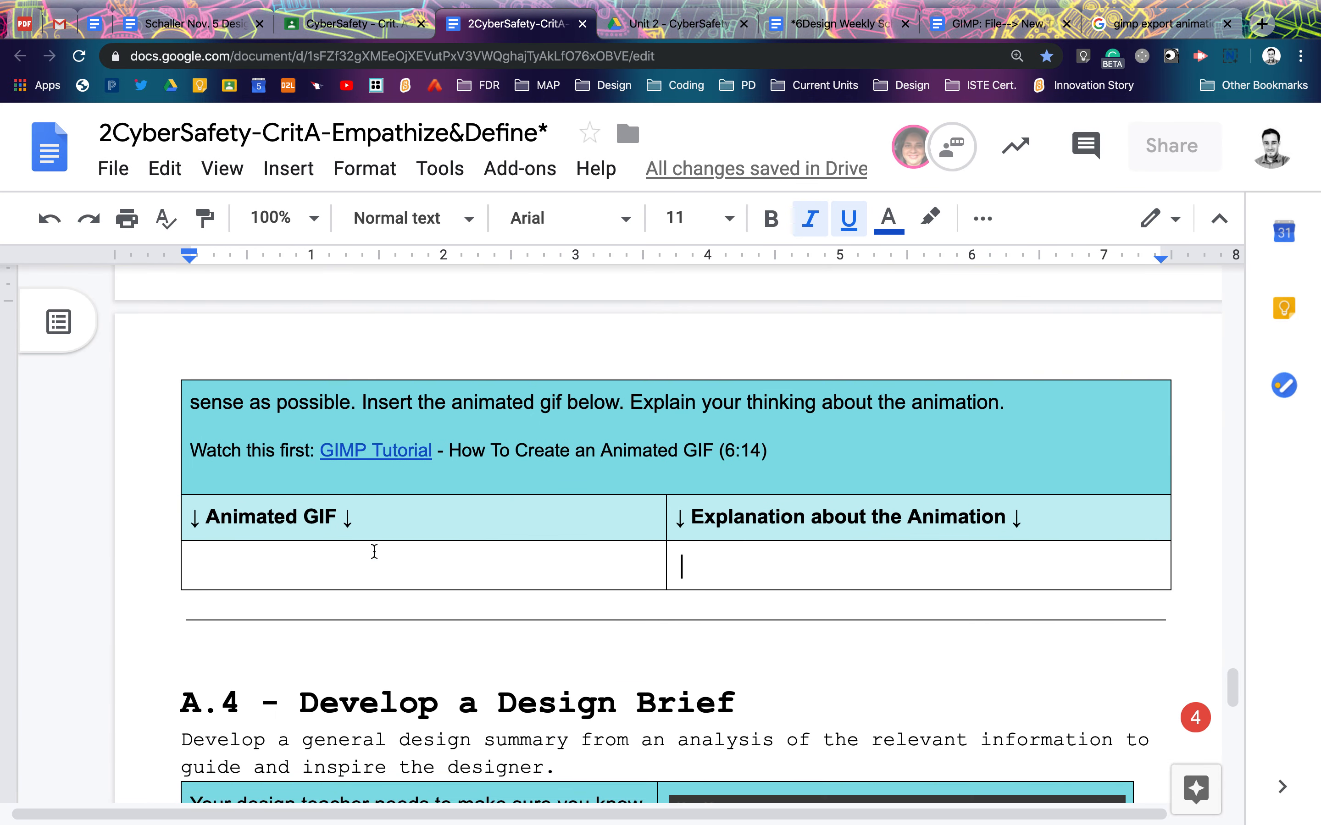
# Insert AnimationPracitce1.gif from the computer into the empty cell under the Animated GIF heading
pyautogui.click(336, 557)
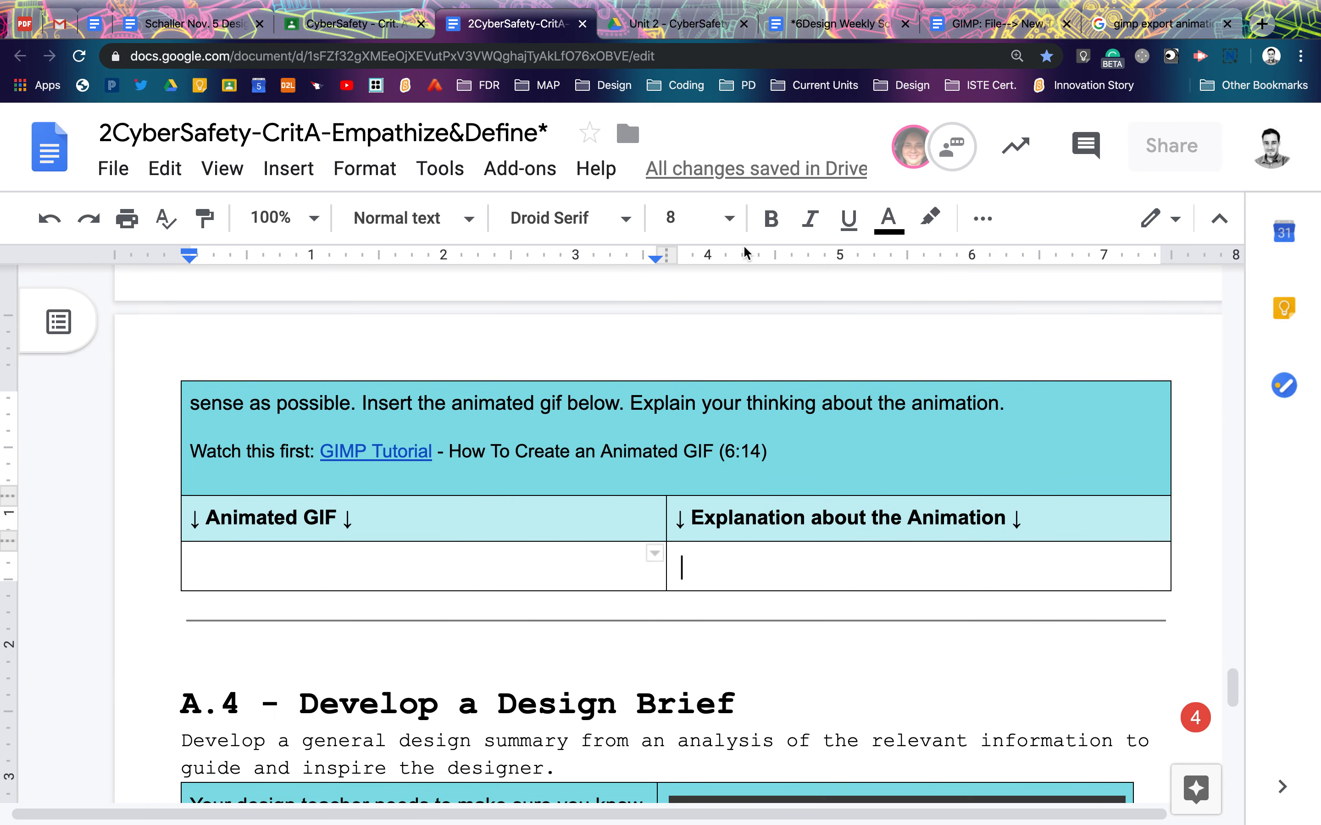
pyautogui.click(975, 221)
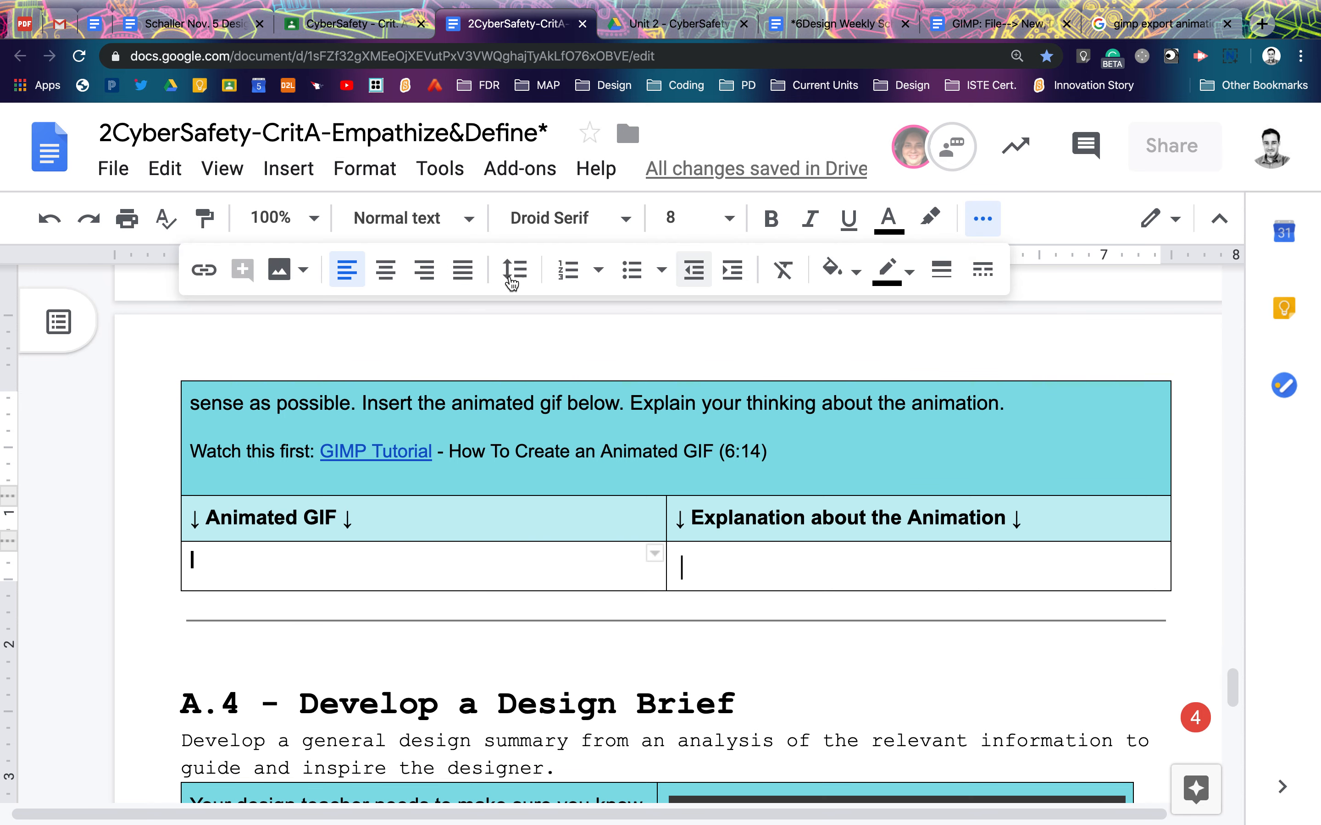
pyautogui.click(281, 265)
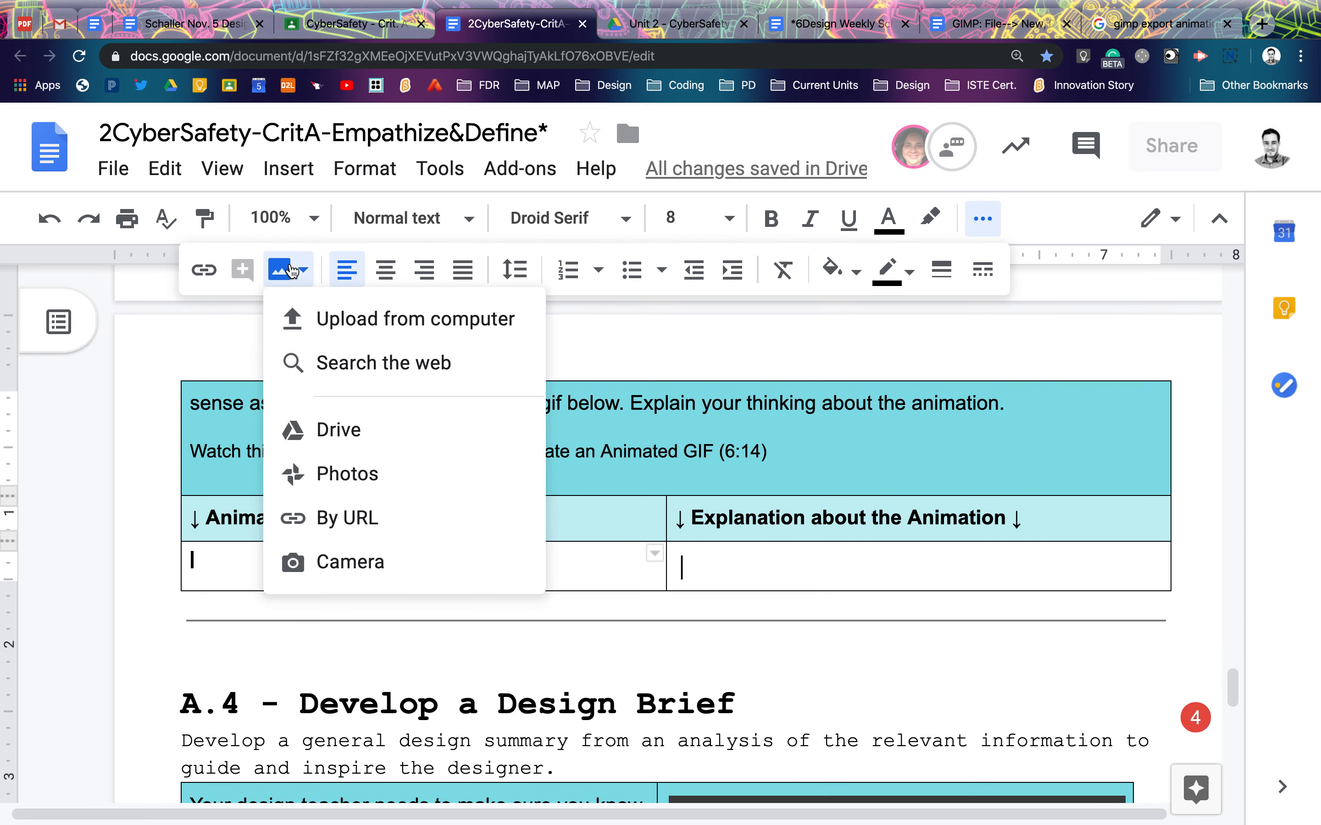
pyautogui.click(315, 327)
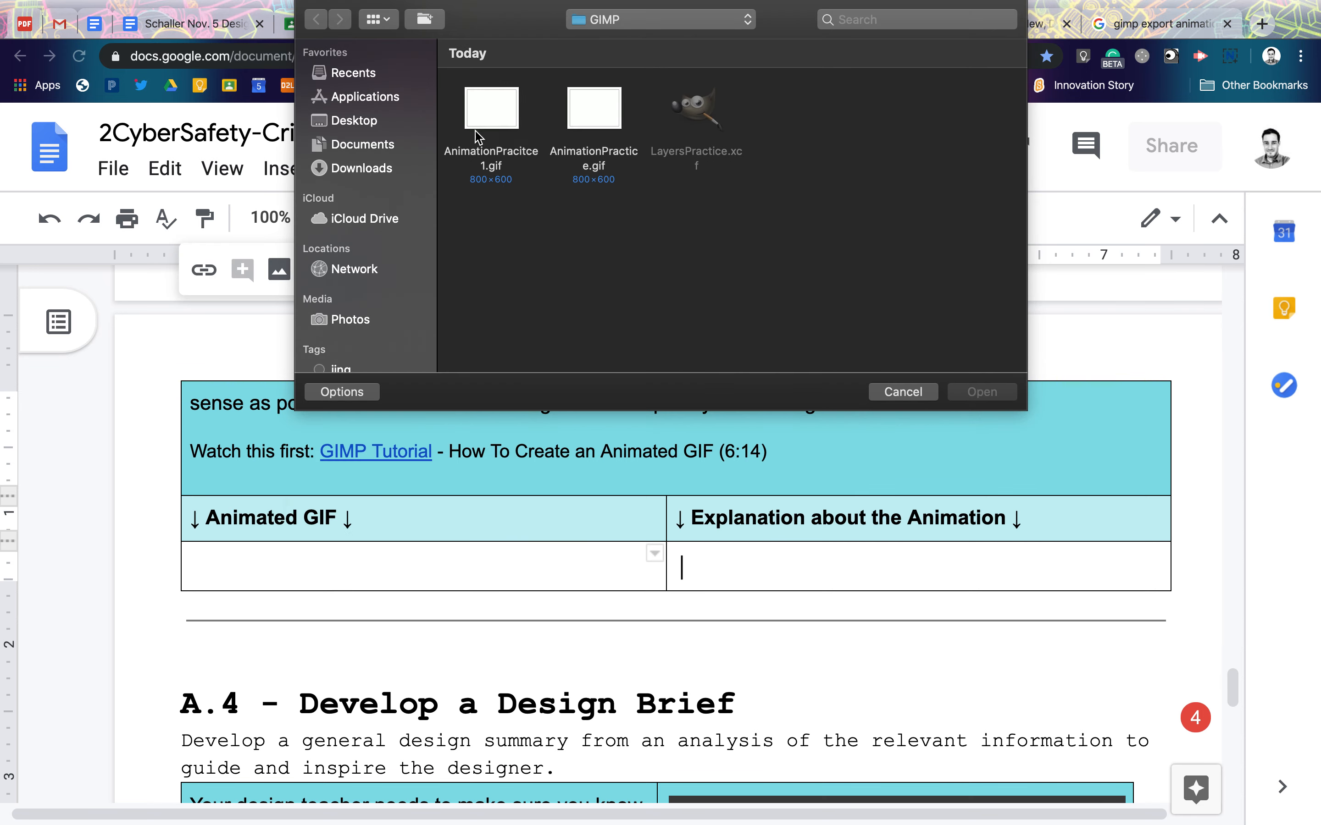
pyautogui.click(491, 117)
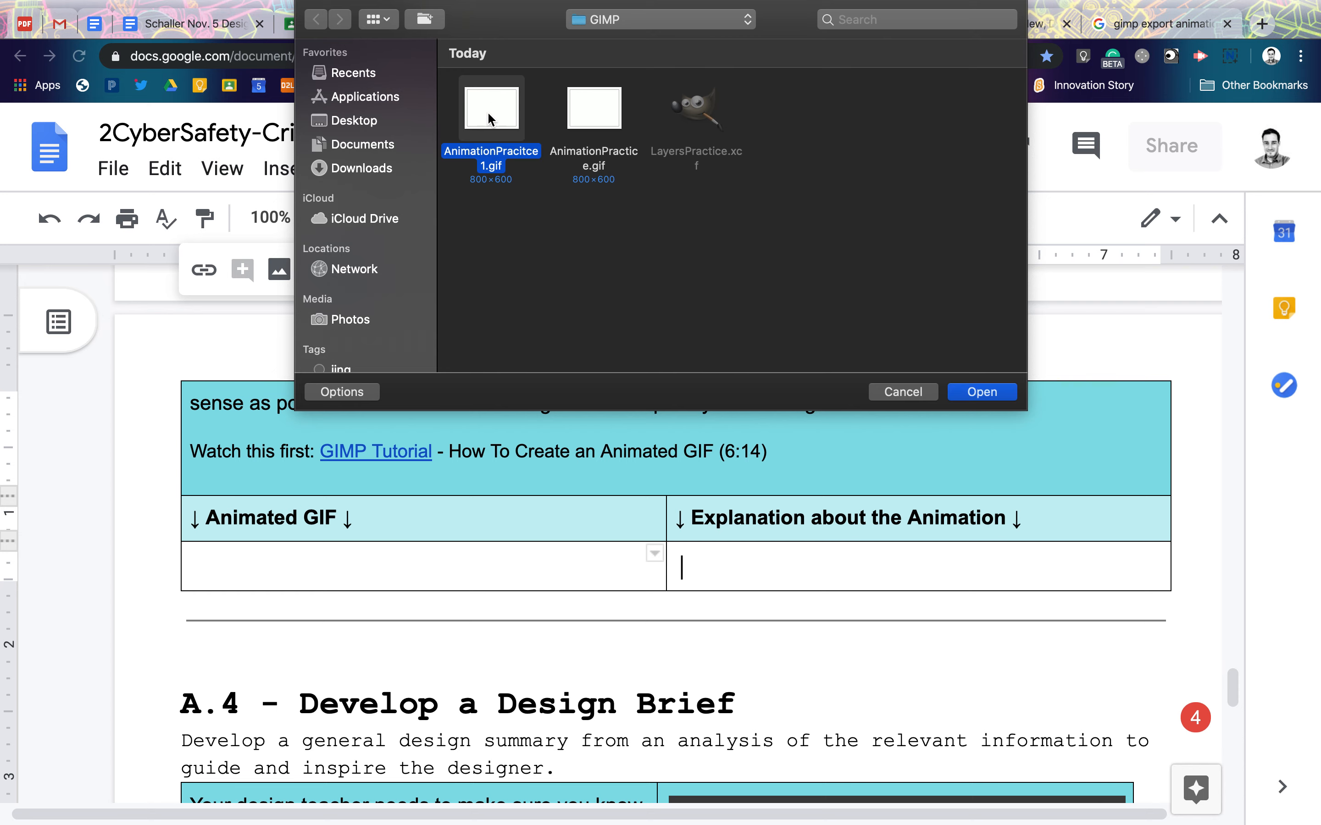
pyautogui.click(981, 392)
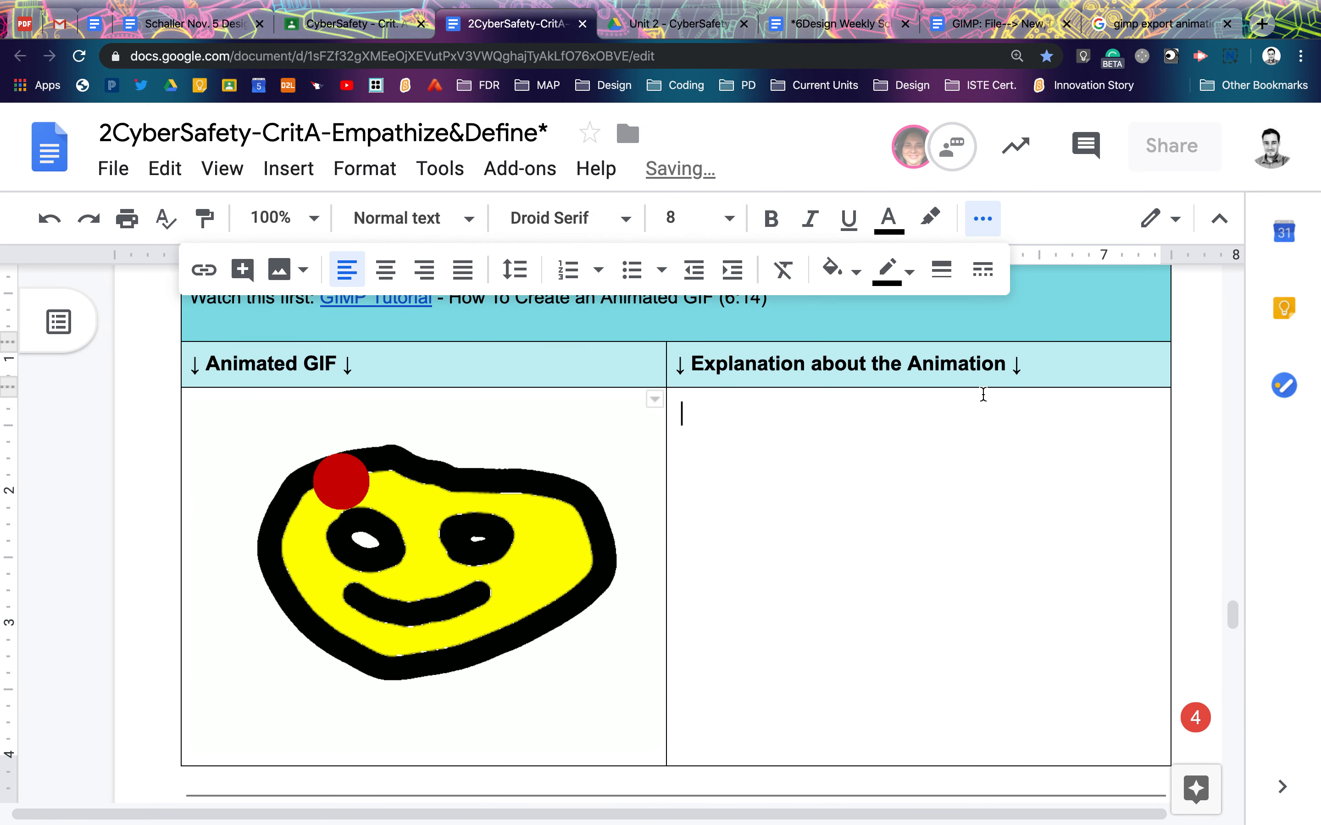
# Write "I created this animated GIF in this way be" in the cell under Explanation about the Animation
pyautogui.click(884, 451)
pyautogui.scroll(3, 884, 451)
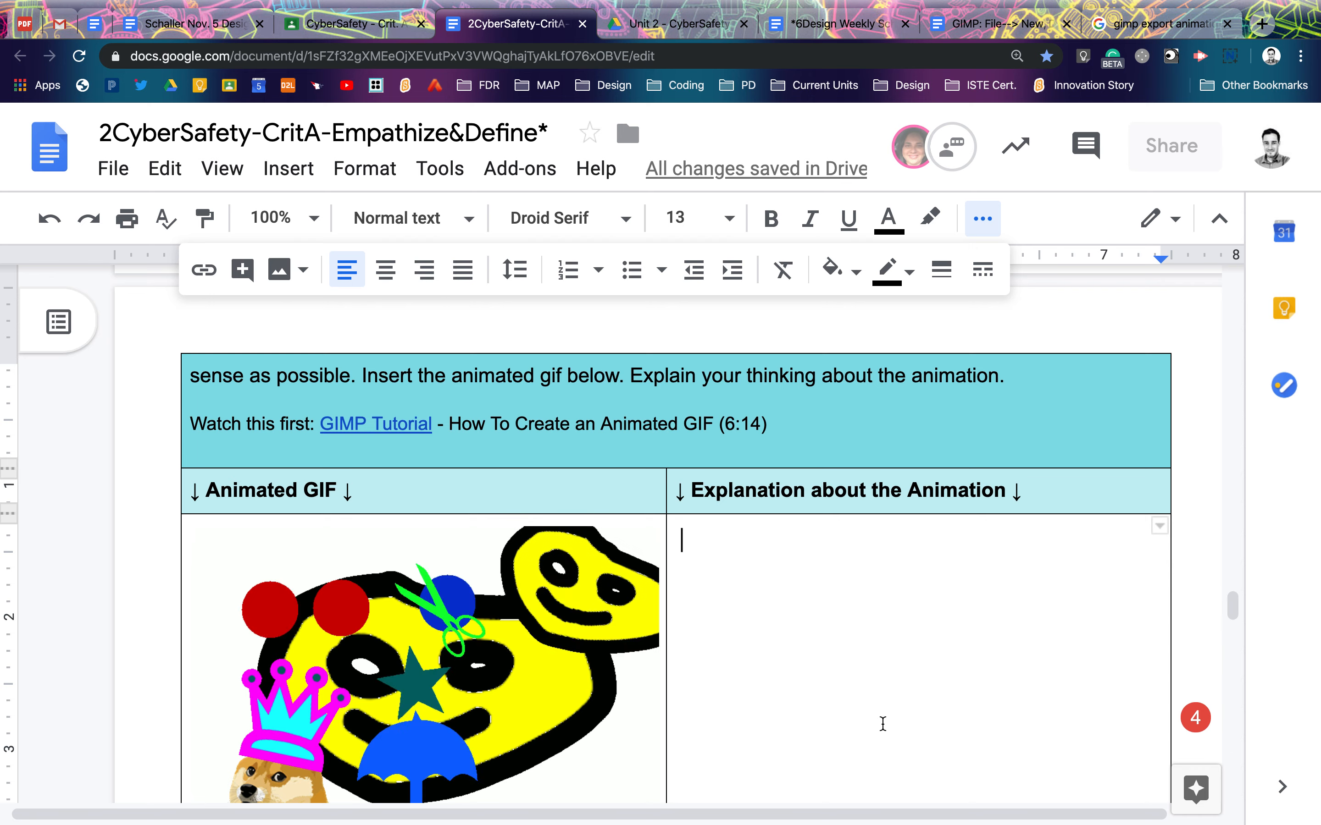
pyautogui.write('I c')
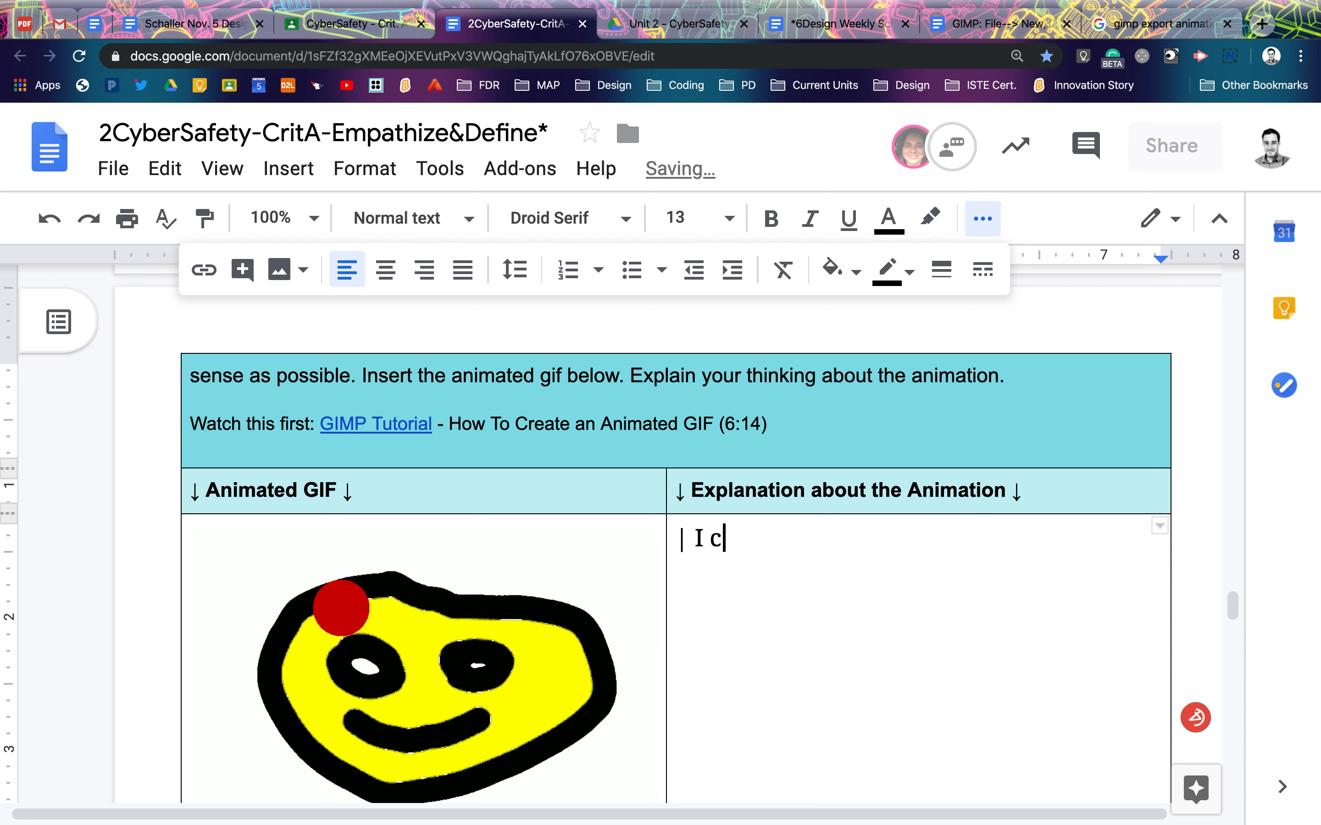
pyautogui.write('reated this animated GIF')
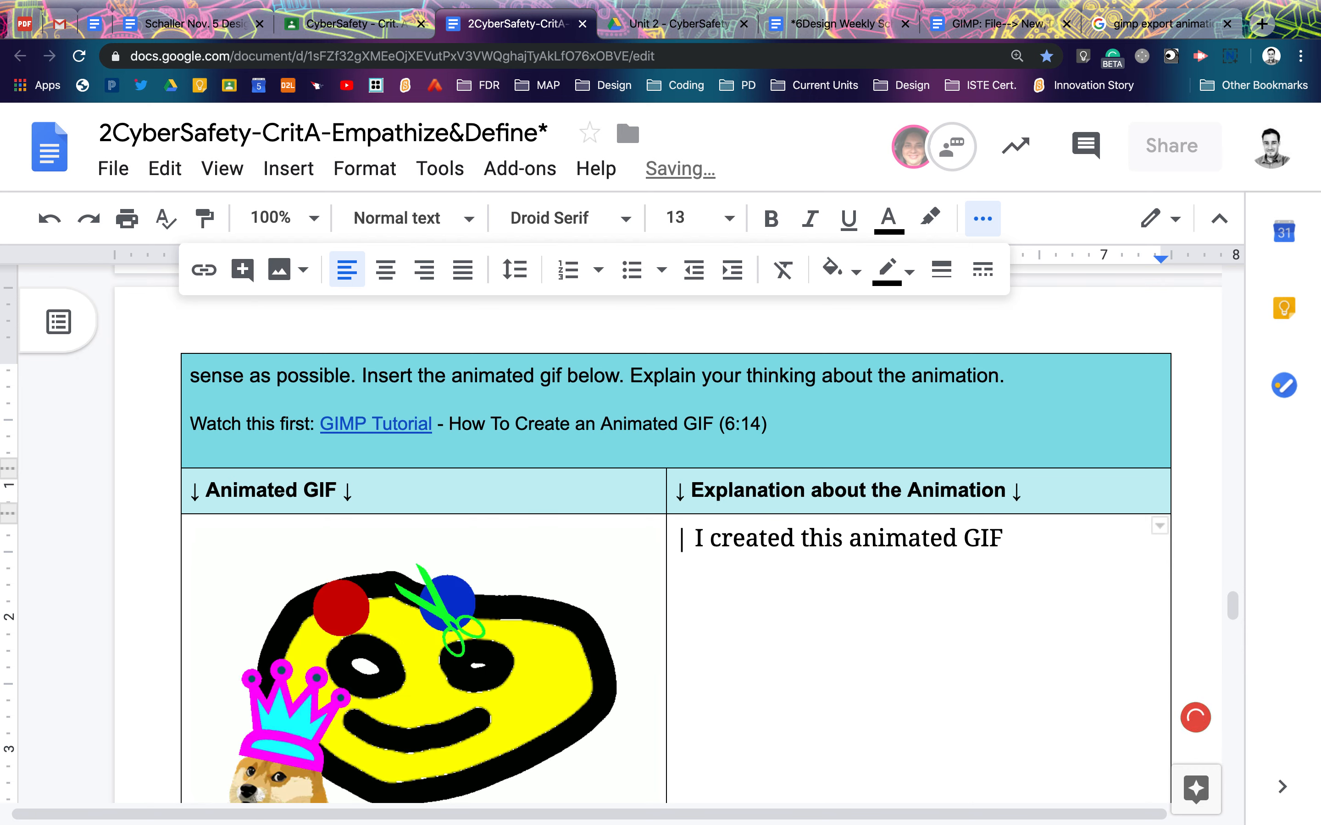
pyautogui.write(' in this ')
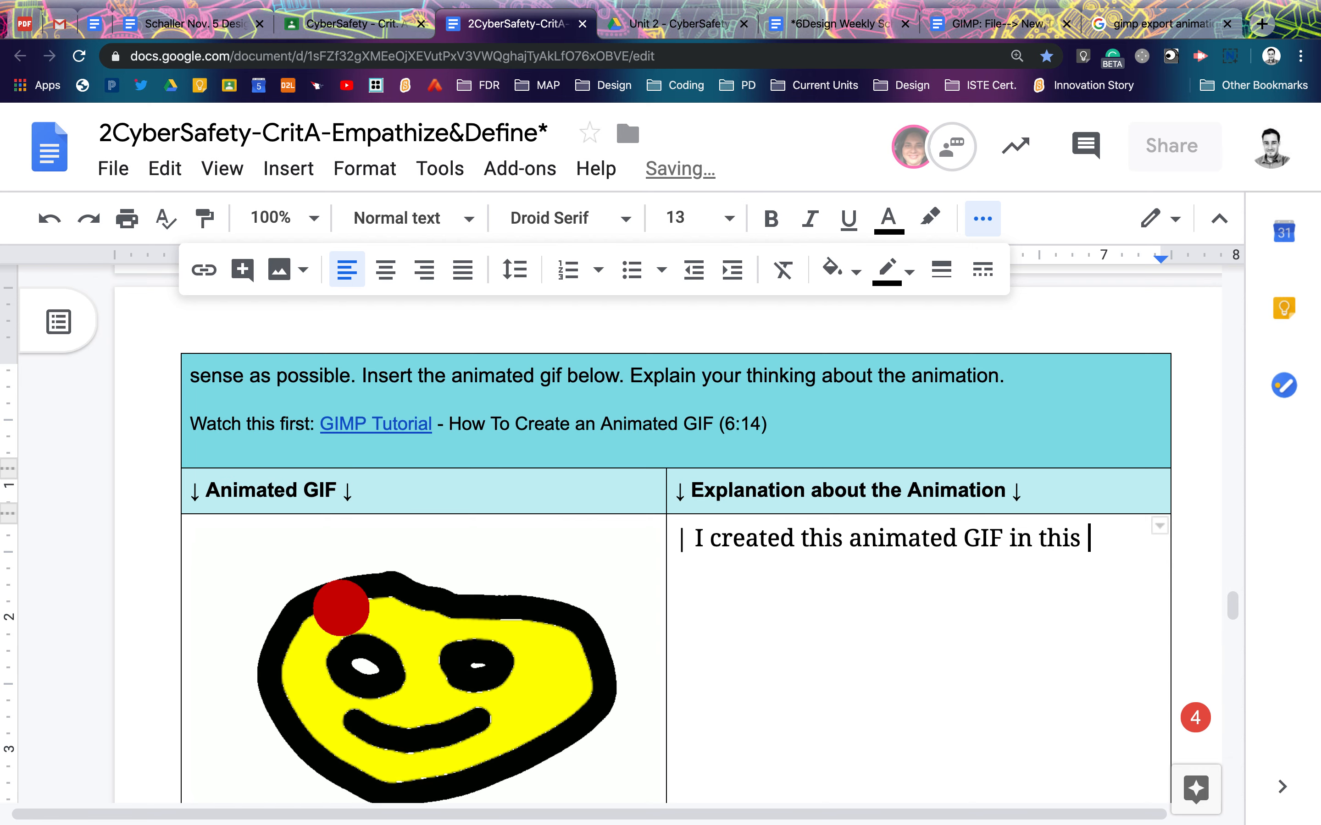
pyautogui.write('way be')
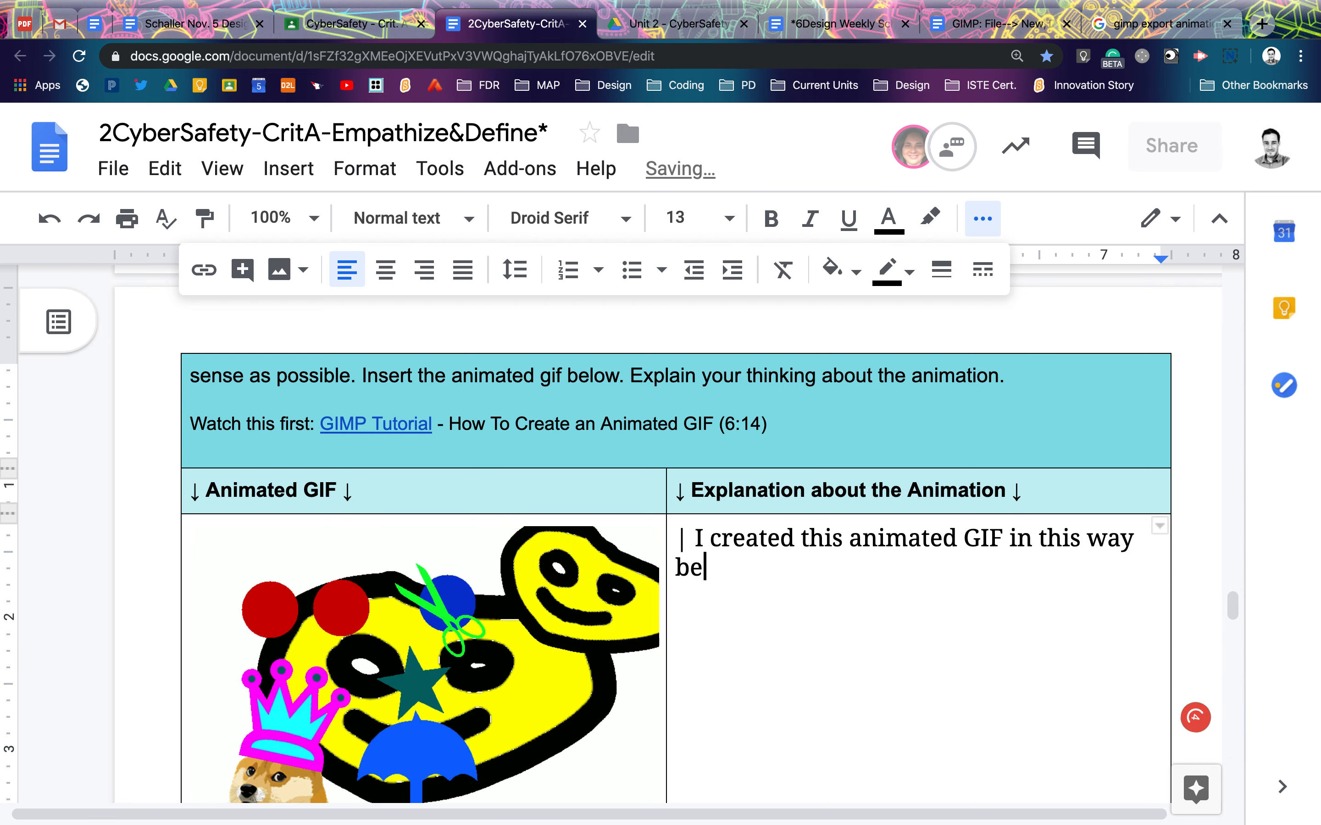